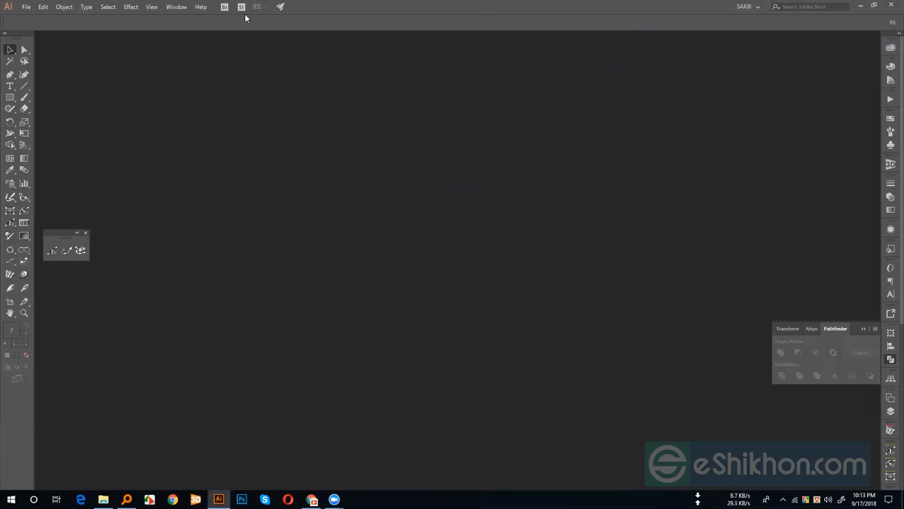
{"action": "left_click", "coordinate": [891, 359]}
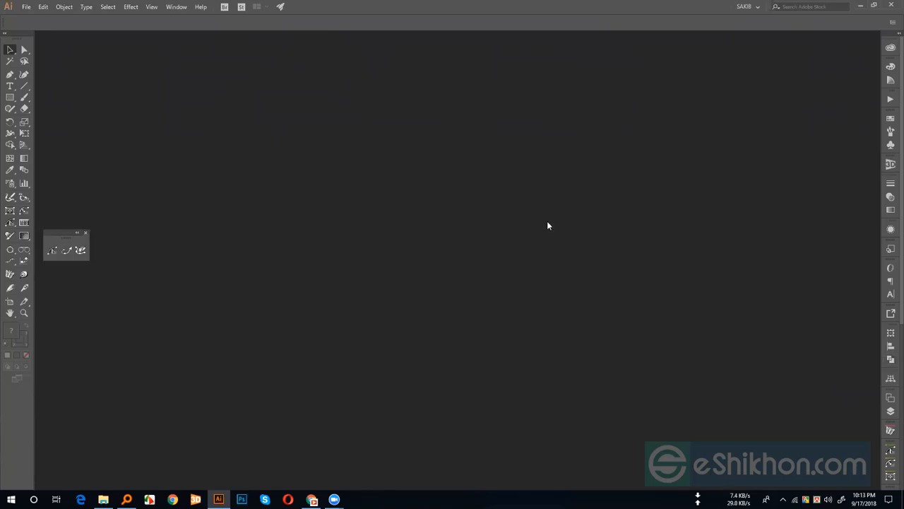
{"action": "left_click", "coordinate": [20, 7]}
{"action": "left_click", "coordinate": [35, 20]}
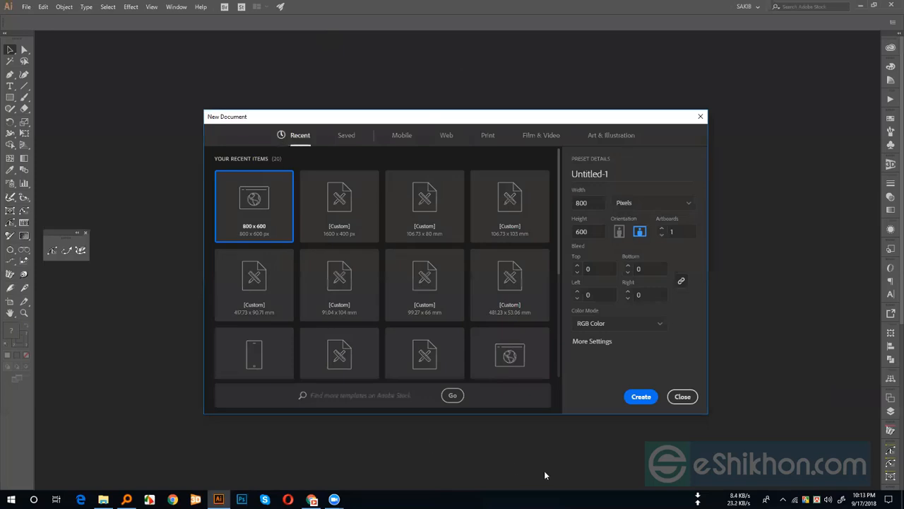
{"action": "left_click", "coordinate": [635, 400]}
{"action": "left_click", "coordinate": [682, 397]}
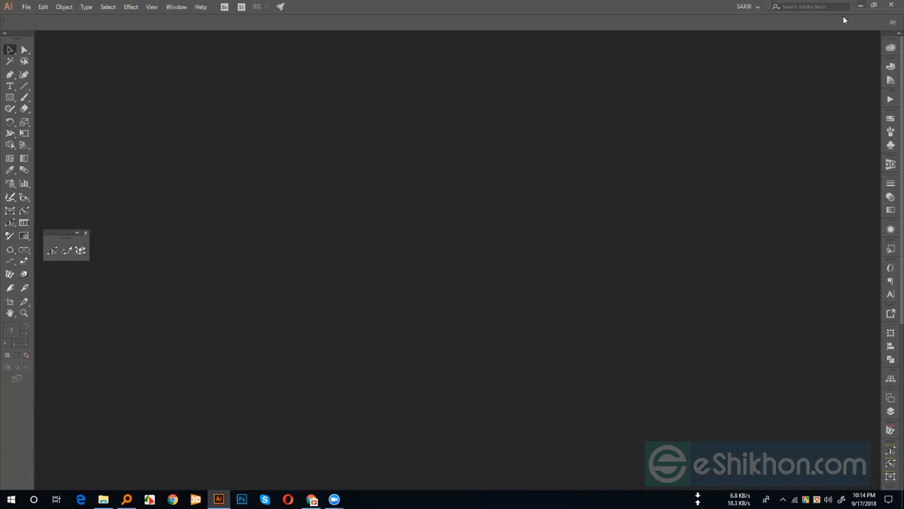
{"action": "key", "text": "super+d"}
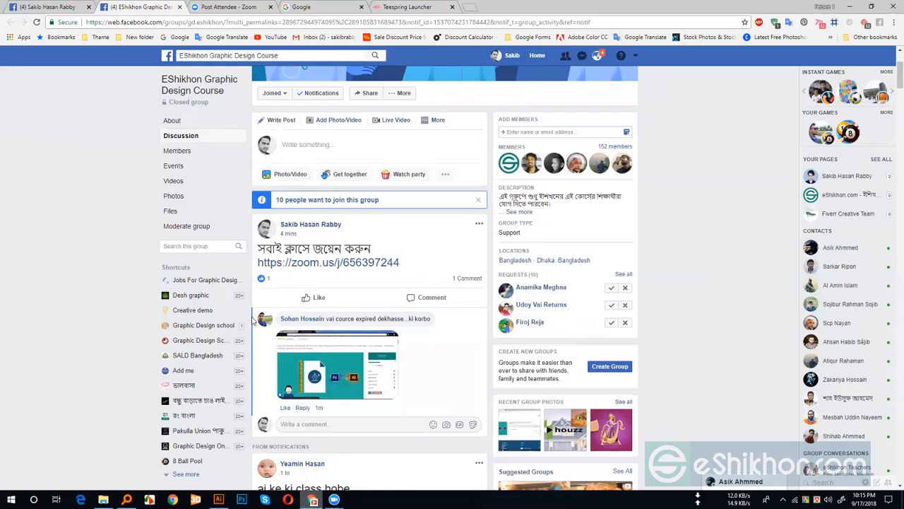
{"action": "scroll", "coordinate": [336, 418], "scroll_direction": "up", "scroll_amount": 2}
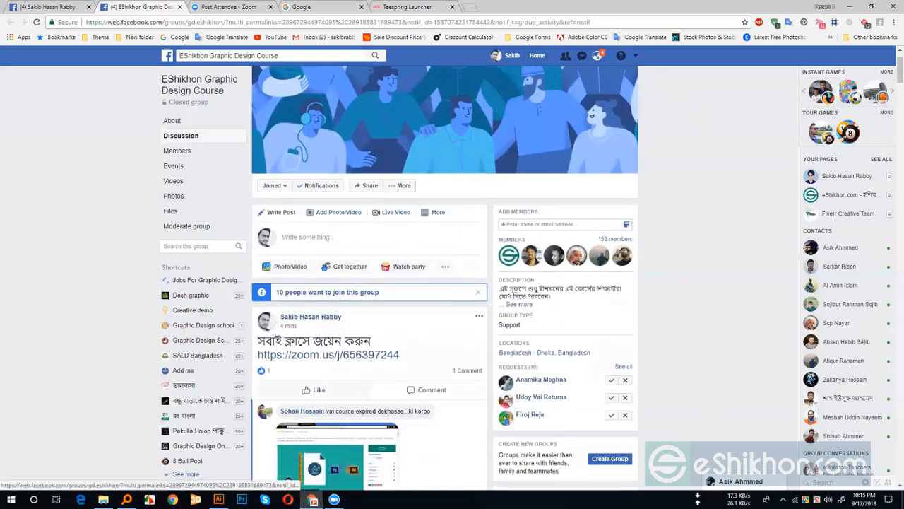
{"action": "key", "text": "super+d"}
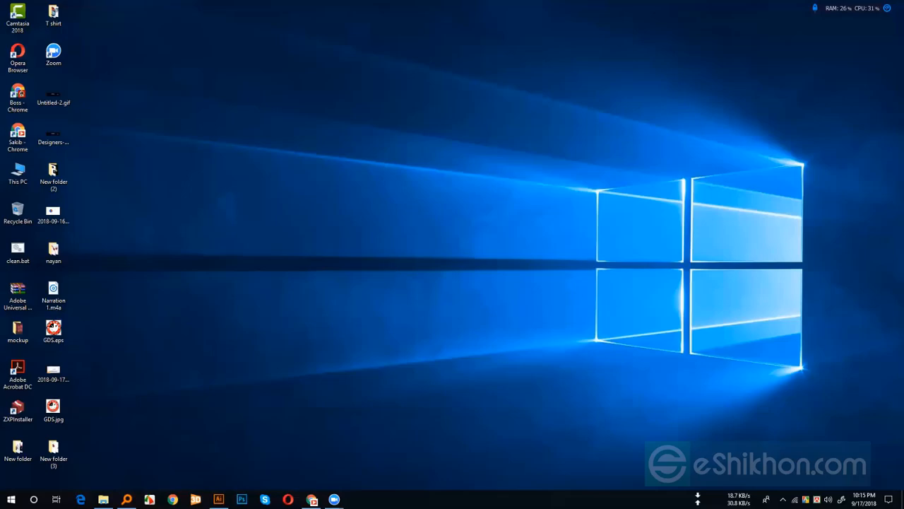
{"action": "key", "text": "super+d"}
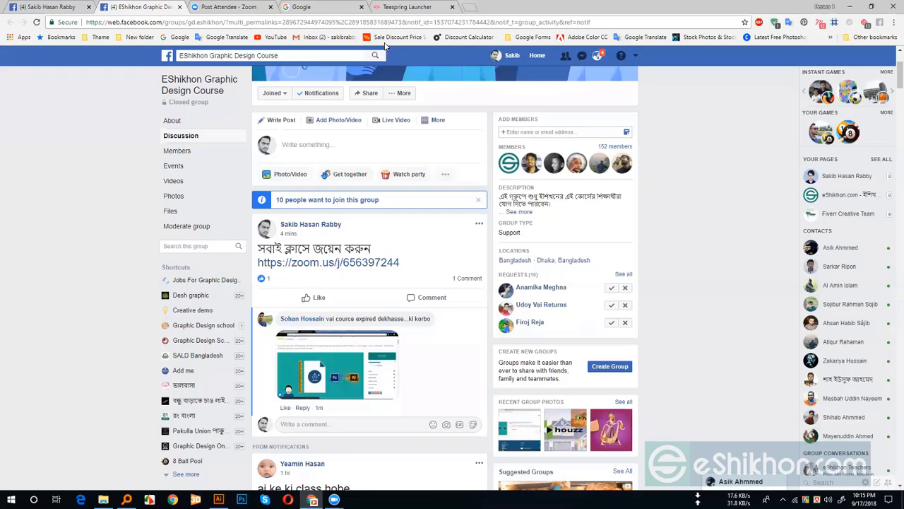
- Switch to the open Teespring Launcher page and examine the range of products offered for designing
{"action": "left_click", "coordinate": [424, 9]}
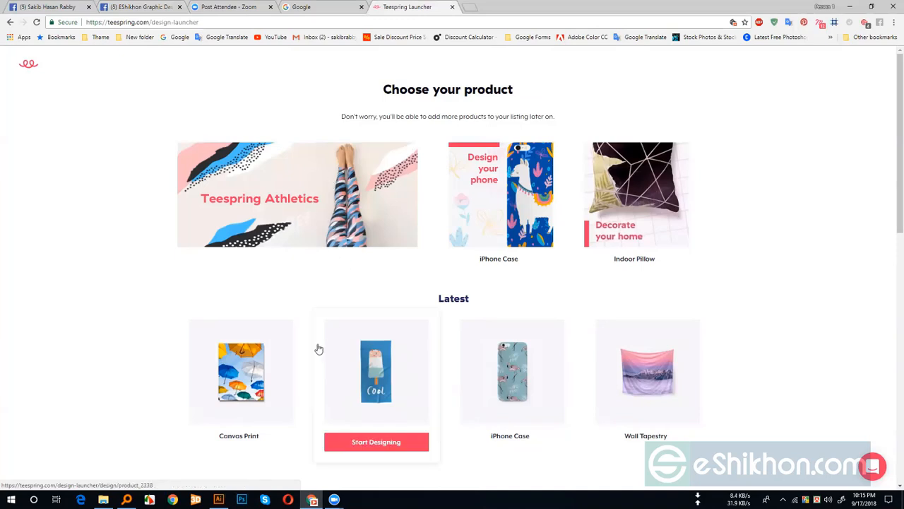
{"action": "scroll", "coordinate": [325, 338], "scroll_direction": "down", "scroll_amount": 1}
{"action": "scroll", "coordinate": [660, 346], "scroll_direction": "down", "scroll_amount": 1}
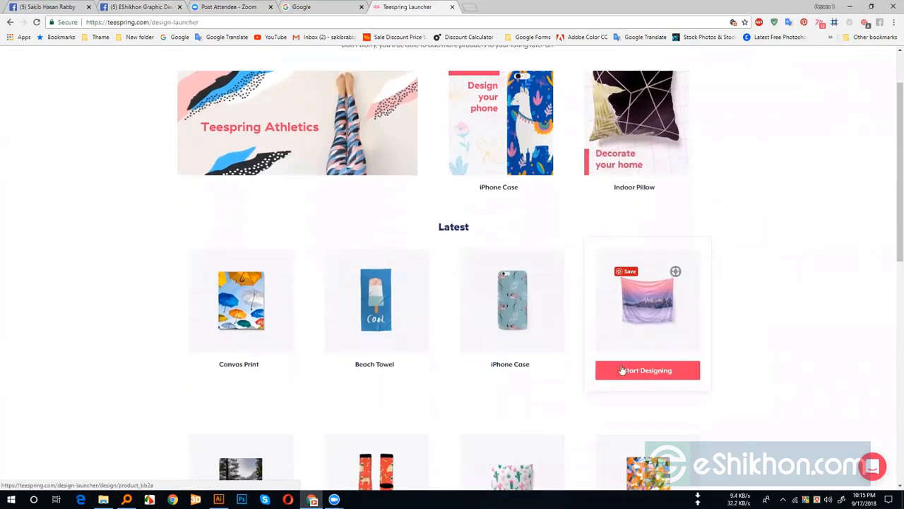
{"action": "scroll", "coordinate": [282, 263], "scroll_direction": "down", "scroll_amount": 2}
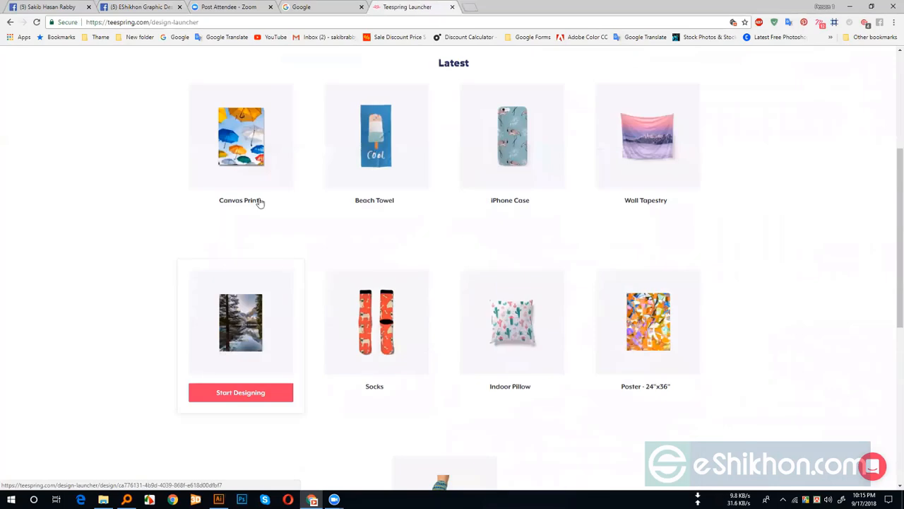
{"action": "scroll", "coordinate": [325, 383], "scroll_direction": "up", "scroll_amount": 3}
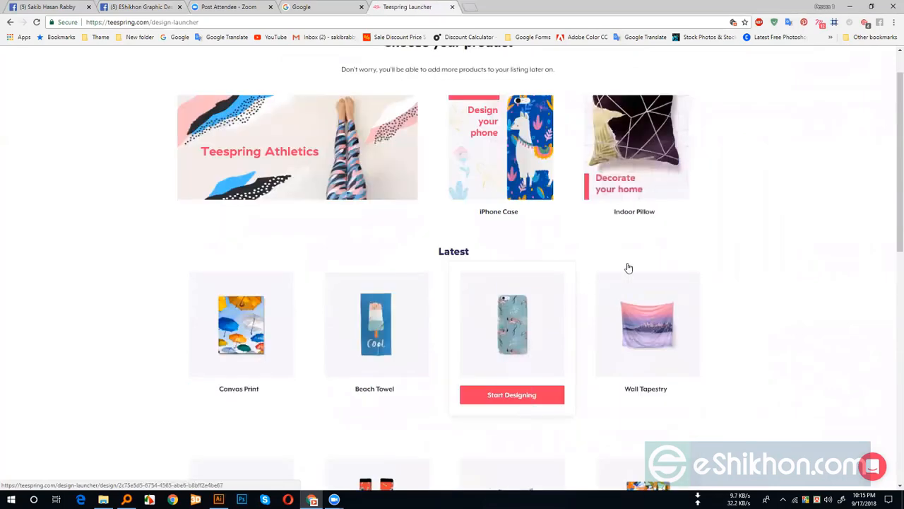
{"action": "scroll", "coordinate": [443, 373], "scroll_direction": "down", "scroll_amount": 4}
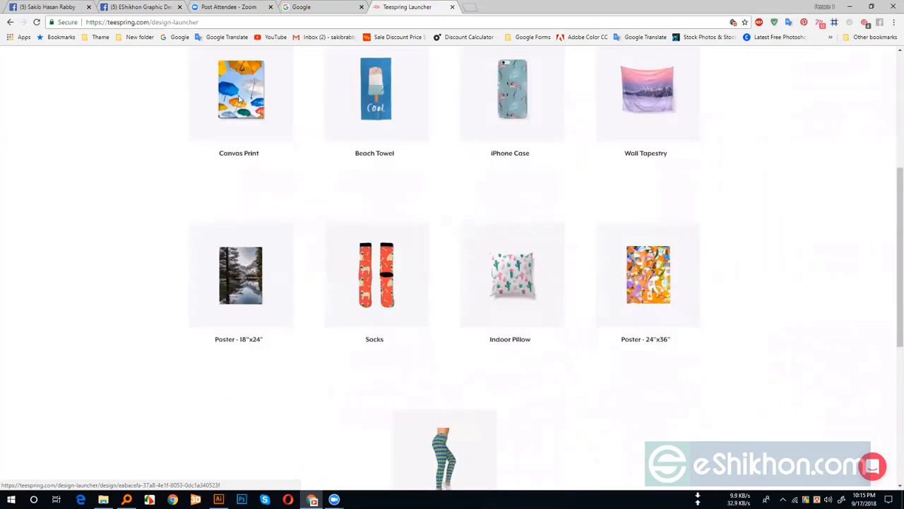
{"action": "scroll", "coordinate": [520, 339], "scroll_direction": "up", "scroll_amount": 5}
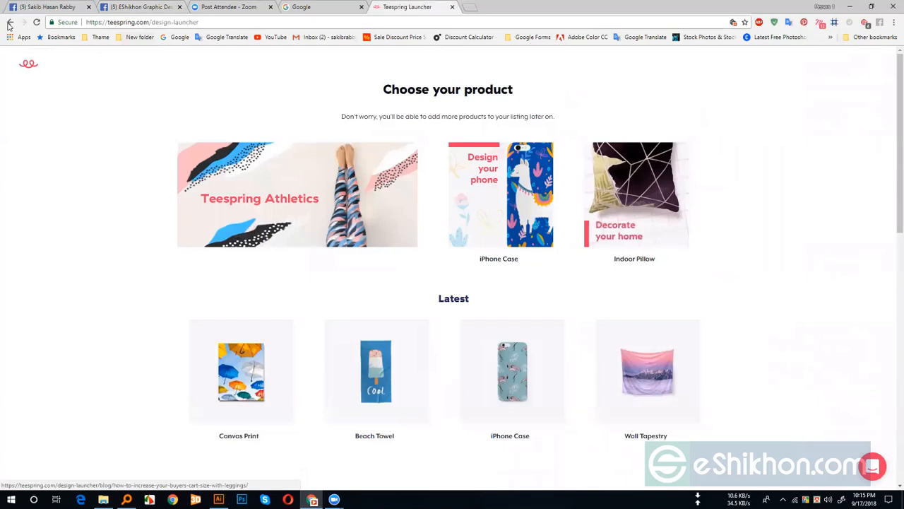
- Start designing again from the Teespring home page and choose the T-shirt under Other Best Sellers
{"action": "left_click", "coordinate": [9, 24]}
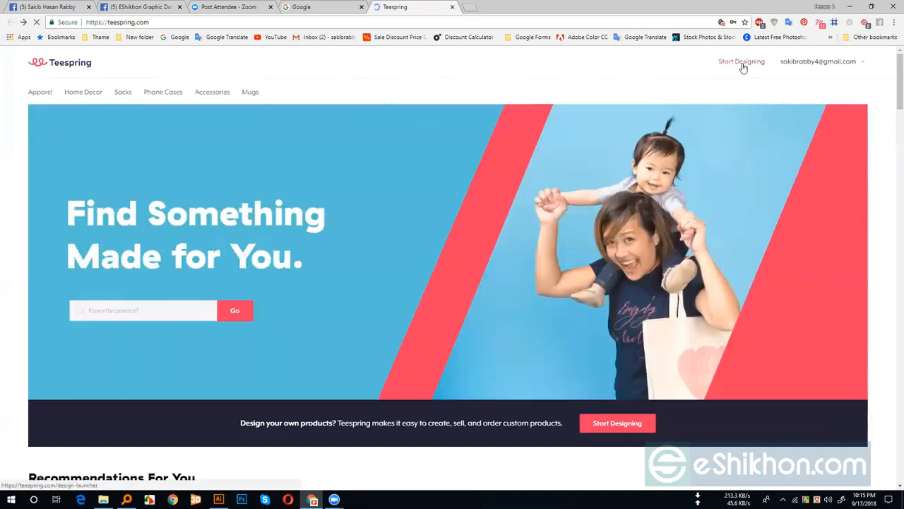
{"action": "left_click", "coordinate": [742, 64]}
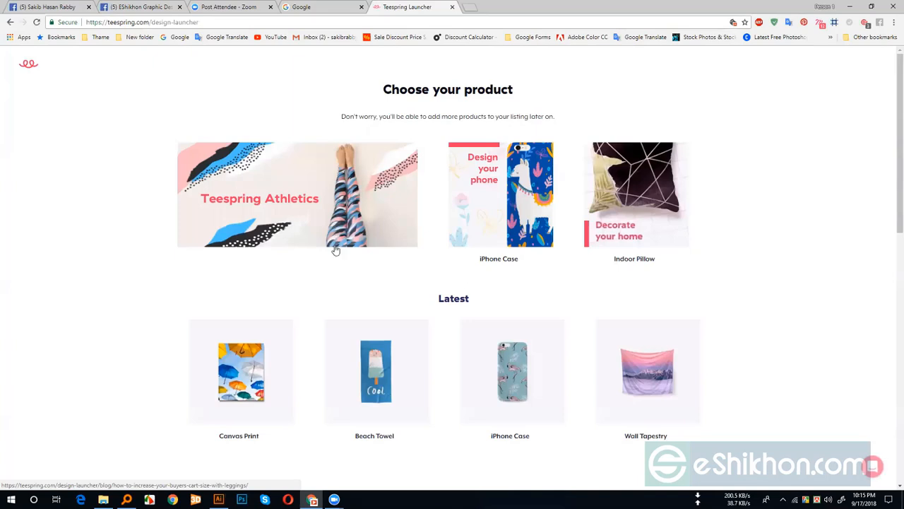
{"action": "scroll", "coordinate": [563, 280], "scroll_direction": "down", "scroll_amount": 3}
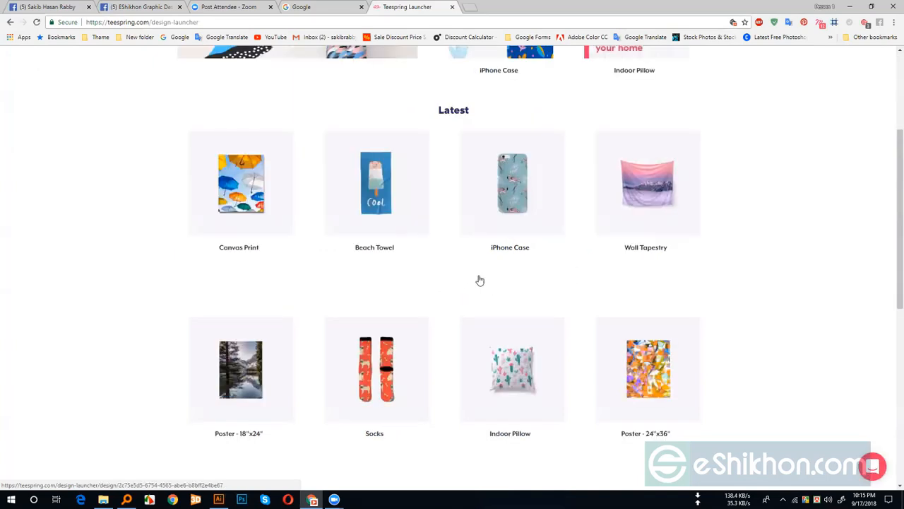
{"action": "scroll", "coordinate": [470, 281], "scroll_direction": "down", "scroll_amount": 2}
{"action": "scroll", "coordinate": [307, 340], "scroll_direction": "down", "scroll_amount": 5}
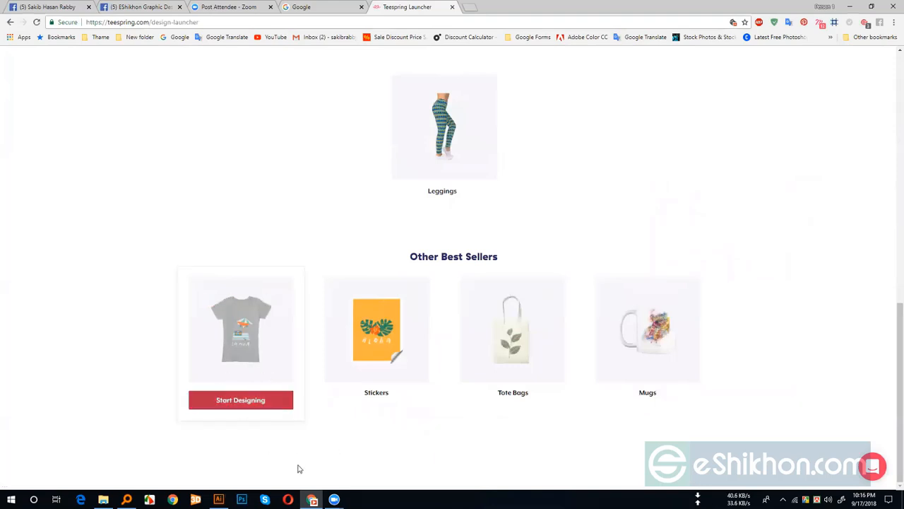
{"action": "mouse_move", "coordinate": [242, 402]}
{"action": "left_click", "coordinate": [236, 401]}
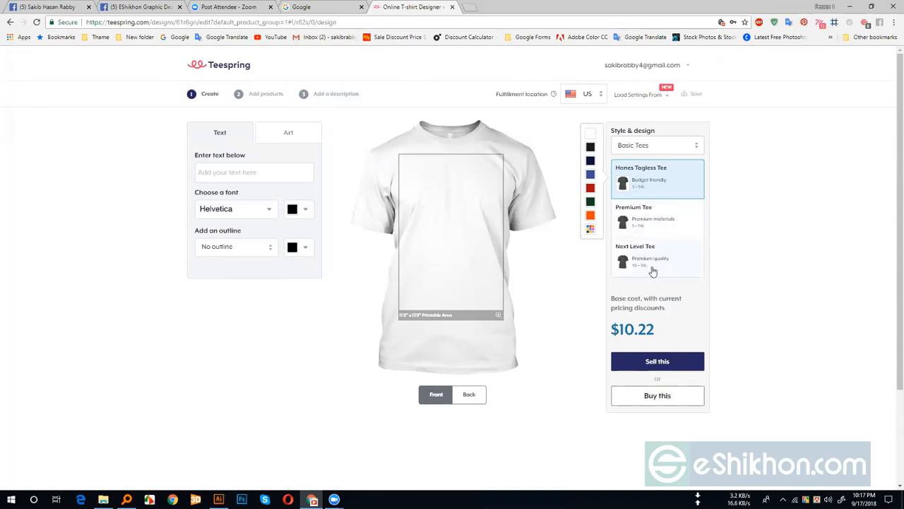
- Examine the Teespring T-shirt editor, including the styles, pricing and shirt colours available for the Hanes Tagless Tee
{"action": "scroll", "coordinate": [653, 272], "scroll_direction": "down", "scroll_amount": 2}
{"action": "scroll", "coordinate": [657, 227], "scroll_direction": "up", "scroll_amount": 2}
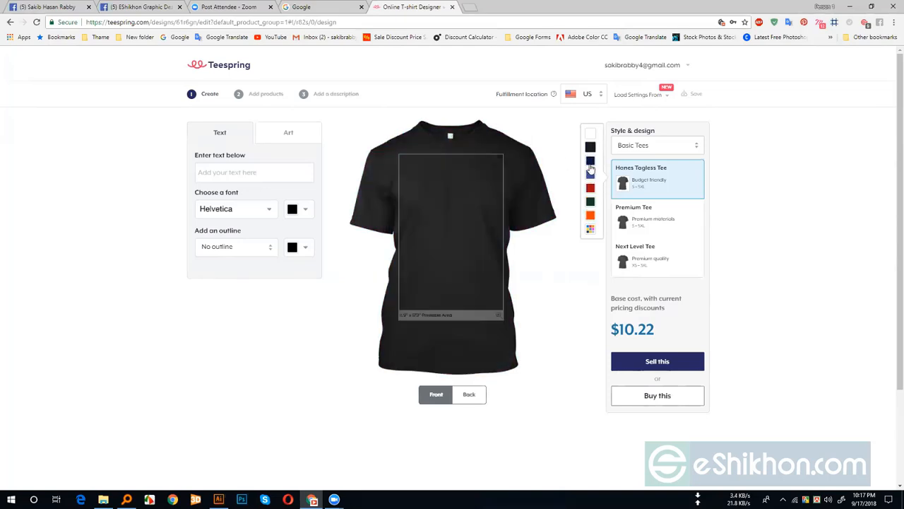
{"action": "left_click", "coordinate": [591, 229]}
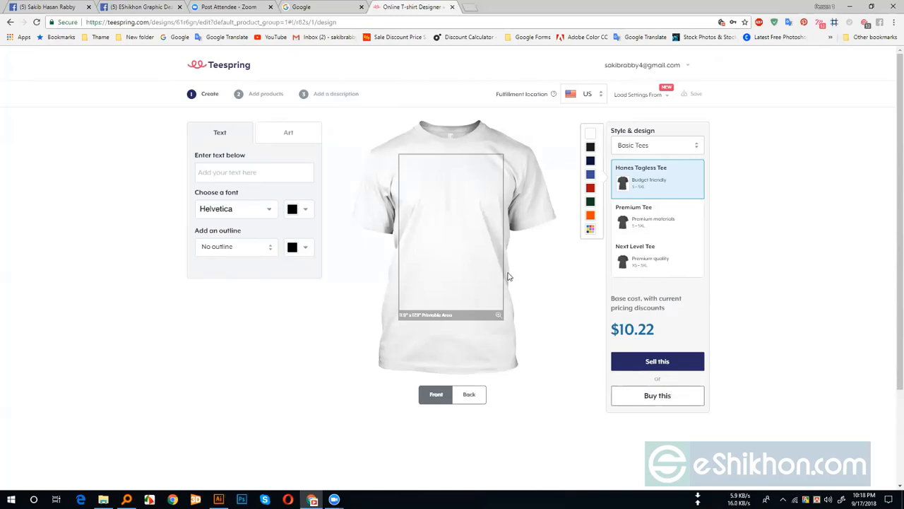
{"action": "left_click", "coordinate": [591, 162]}
- Preview the design files in the T shirt folder and open eps.eps in Illustrator
{"action": "left_click", "coordinate": [103, 499]}
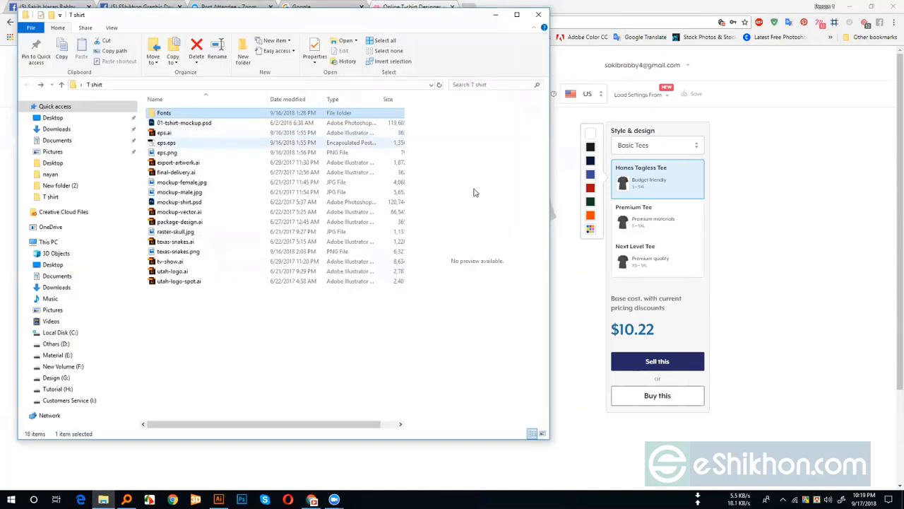
{"action": "key", "text": "Down"}
{"action": "left_click_drag", "start_coordinate": [456, 19], "coordinate": [409, 25]}
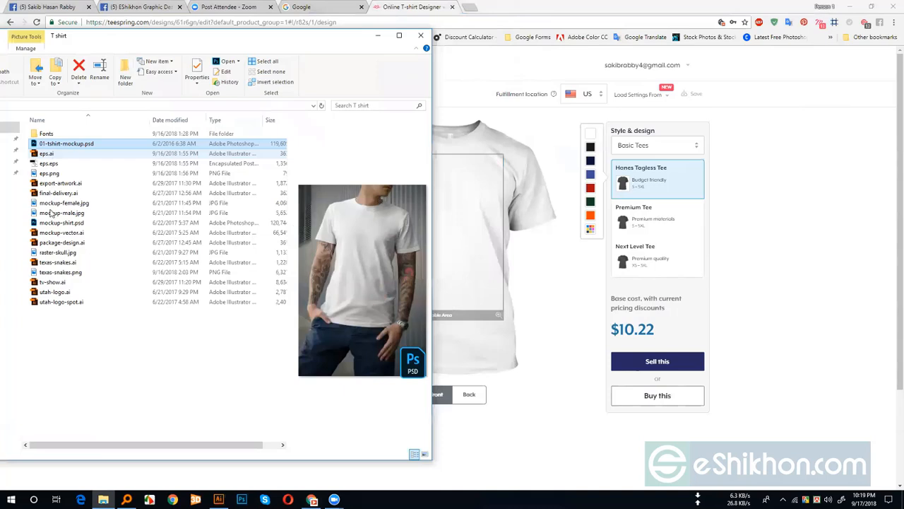
{"action": "left_click", "coordinate": [59, 253]}
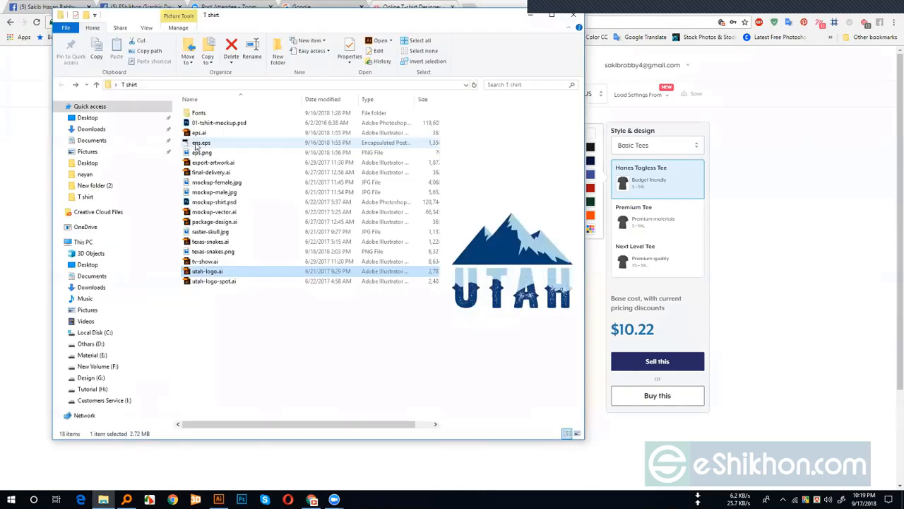
{"action": "double_click", "coordinate": [197, 145]}
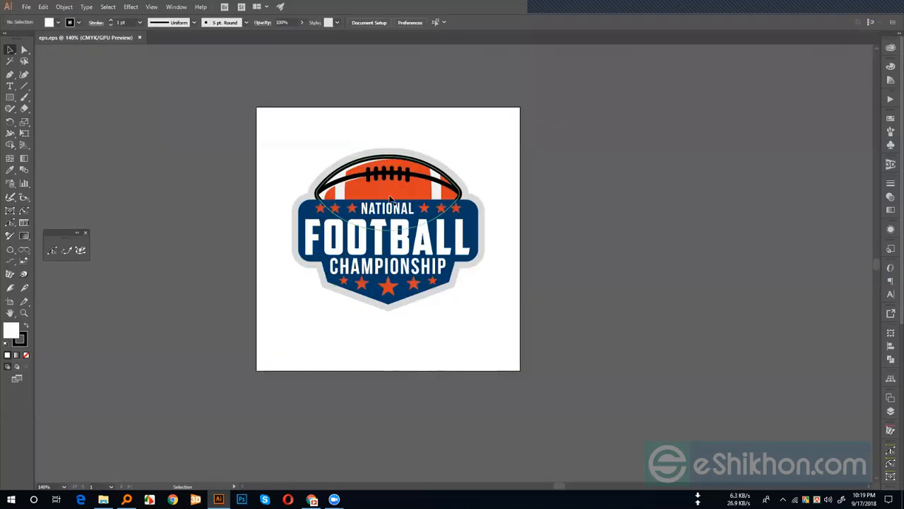
- Examine the outlines and extent of the National Football Championship logo by selecting its artwork
{"action": "left_click", "coordinate": [390, 196]}
{"action": "left_click", "coordinate": [346, 134]}
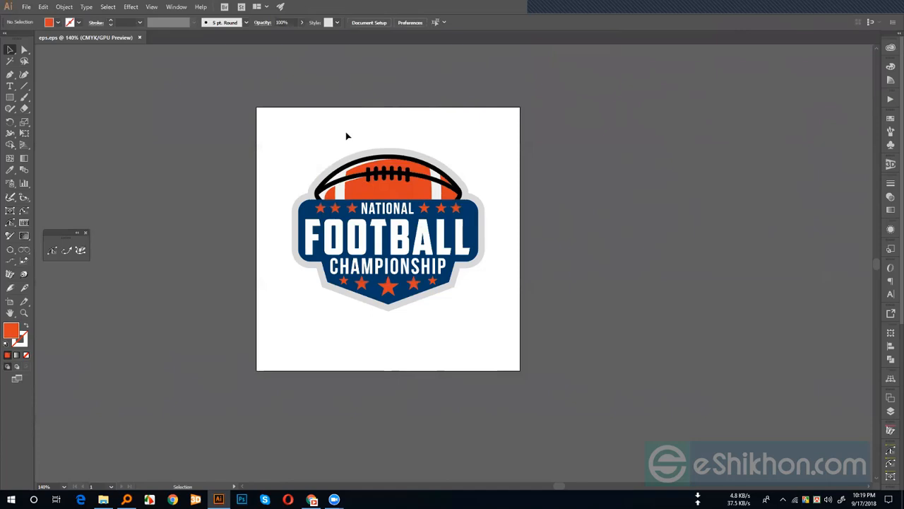
{"action": "left_click_drag", "start_coordinate": [281, 116], "coordinate": [486, 425]}
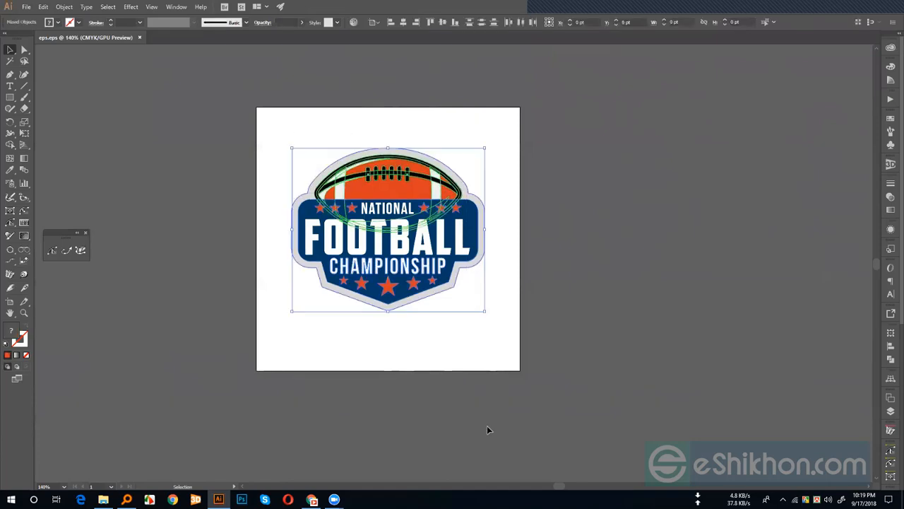
{"action": "left_click", "coordinate": [486, 425]}
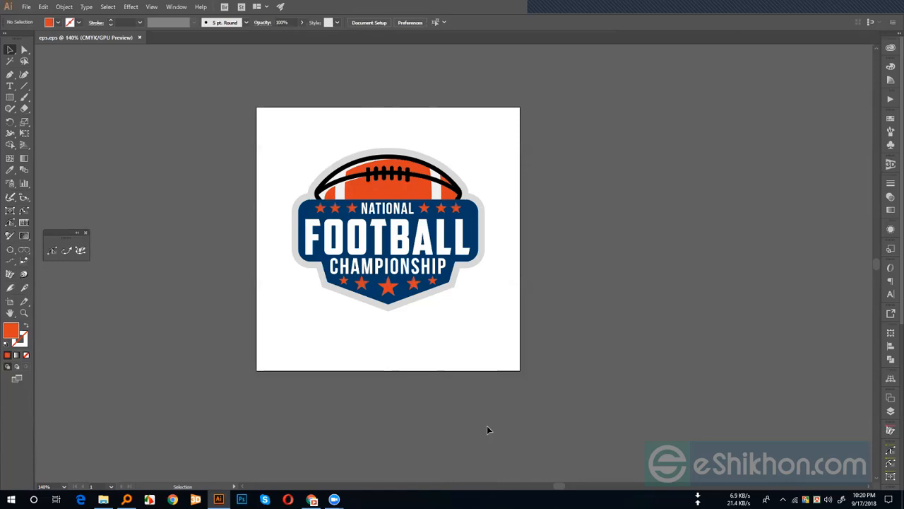
{"action": "left_click_drag", "start_coordinate": [292, 133], "coordinate": [498, 325]}
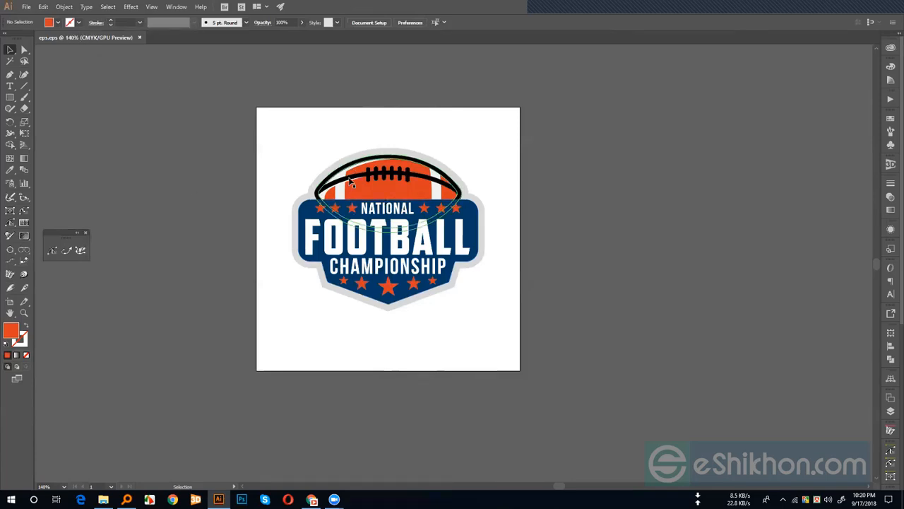
{"action": "left_click_drag", "start_coordinate": [308, 135], "coordinate": [481, 339]}
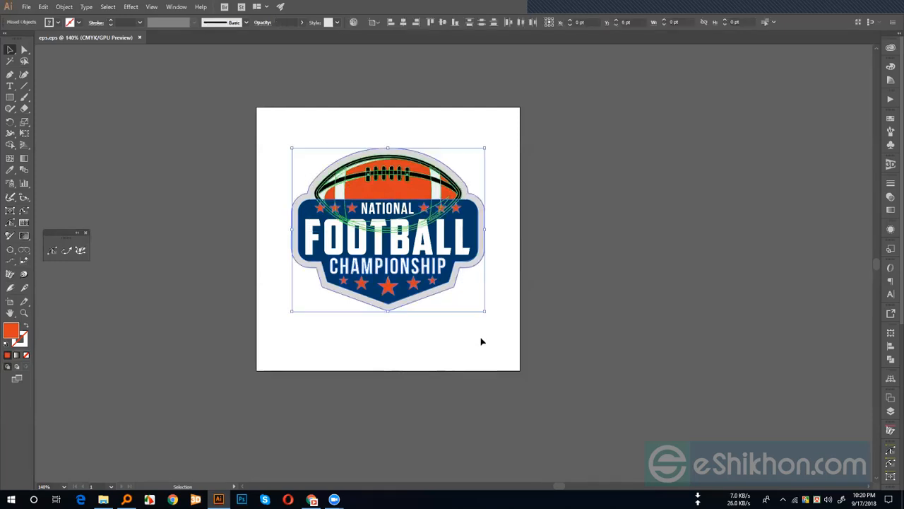
{"action": "left_click", "coordinate": [480, 347]}
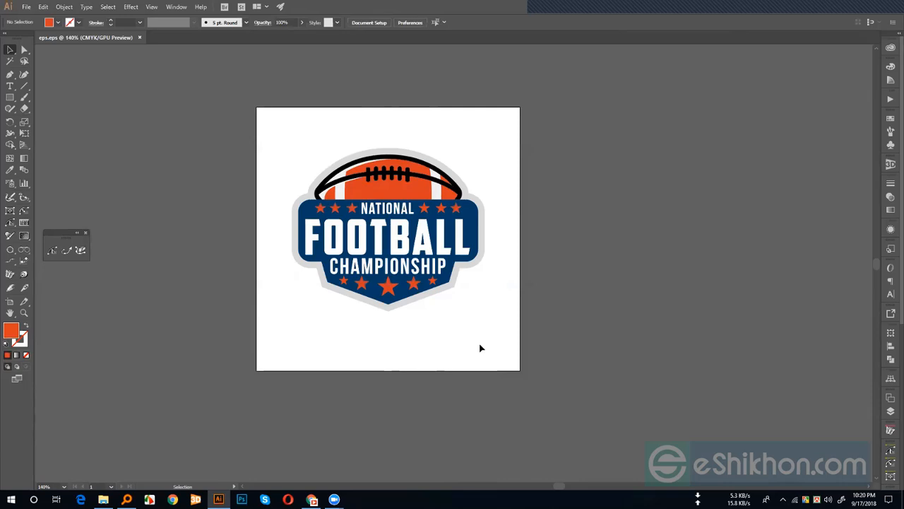
{"action": "left_click_drag", "start_coordinate": [282, 134], "coordinate": [471, 390]}
{"action": "left_click", "coordinate": [298, 188]}
{"action": "left_click", "coordinate": [103, 500]}
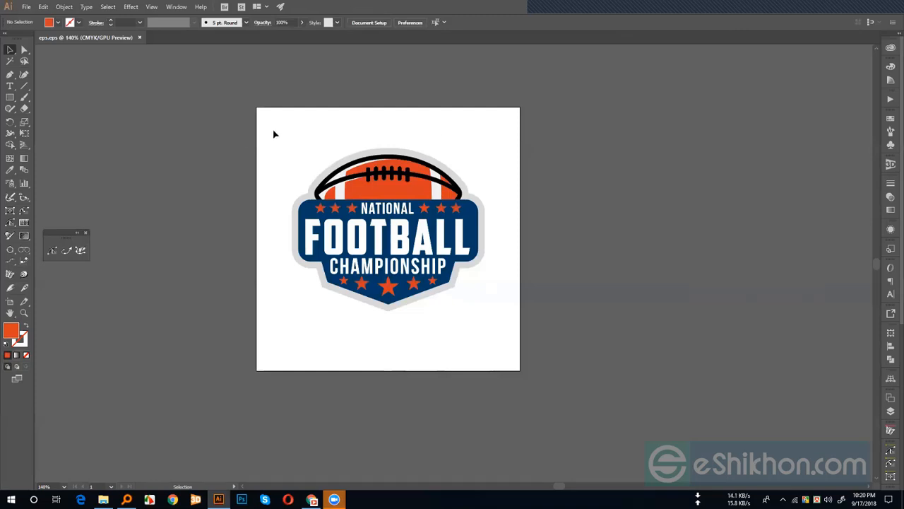
{"action": "left_click_drag", "start_coordinate": [273, 129], "coordinate": [516, 382]}
{"action": "left_click", "coordinate": [513, 372]}
- Select all artwork of the National Football Championship logo on the artboard, keeping the Selection tool active
{"action": "left_click_drag", "start_coordinate": [295, 138], "coordinate": [536, 345]}
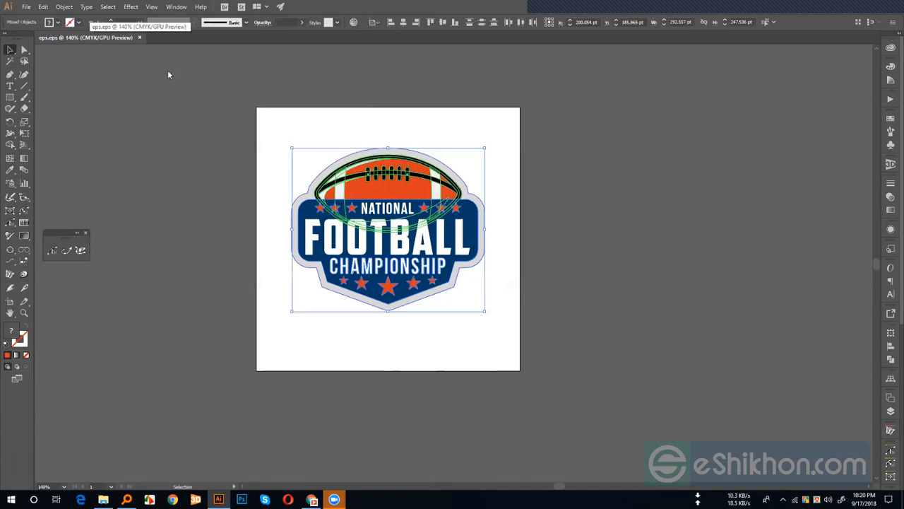
{"action": "key", "text": "a"}
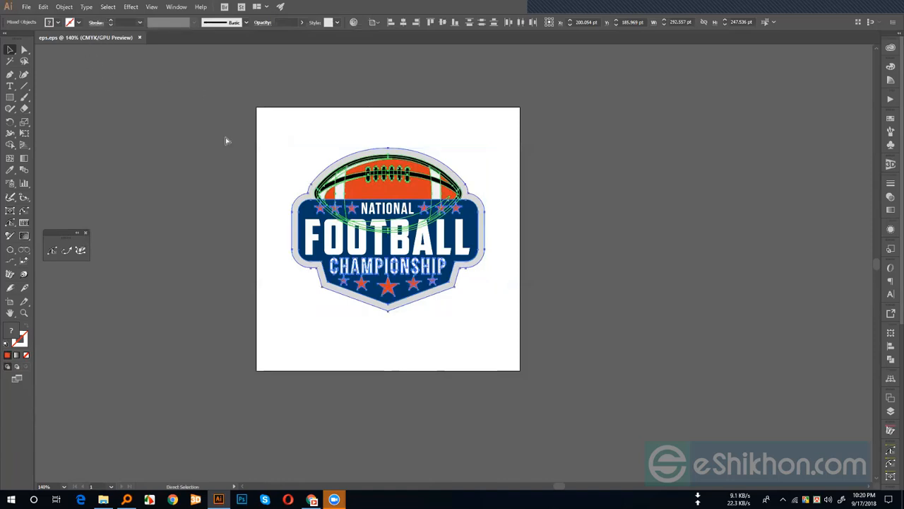
{"action": "key", "text": "v"}
- Create a new document of 800 x 600 pixels with one artboard in RGB Color mode
{"action": "left_click", "coordinate": [26, 7]}
{"action": "left_click", "coordinate": [40, 16]}
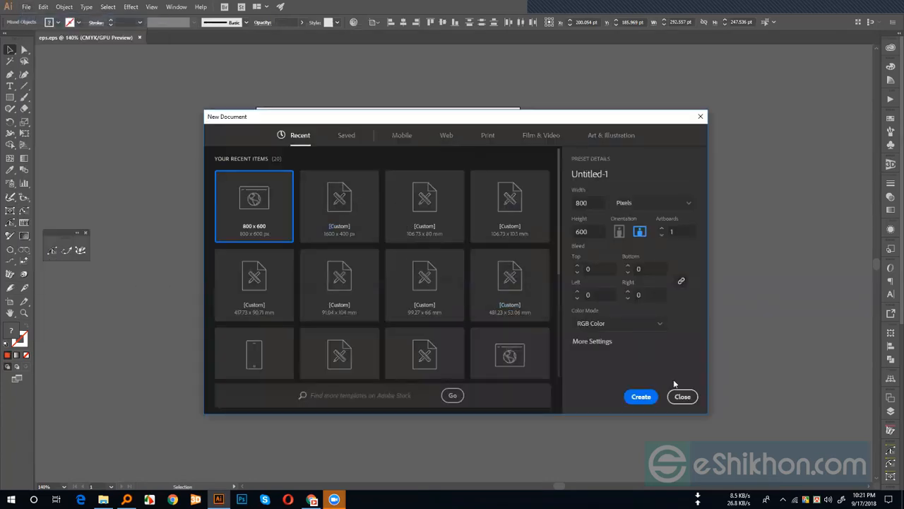
{"action": "left_click", "coordinate": [641, 397]}
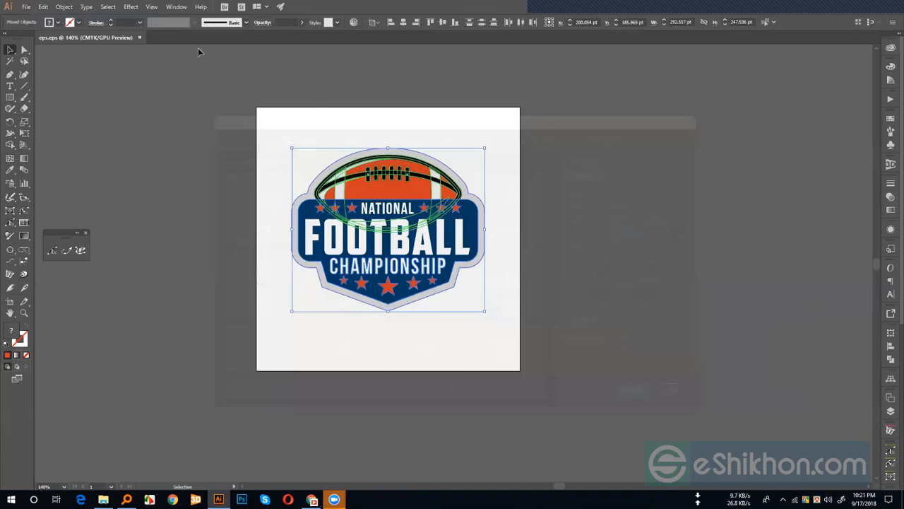
- Paste the logo into the new RGB document and arrange it side by side with eps.eps, with both logos in view
{"action": "key", "text": "ctrl+v"}
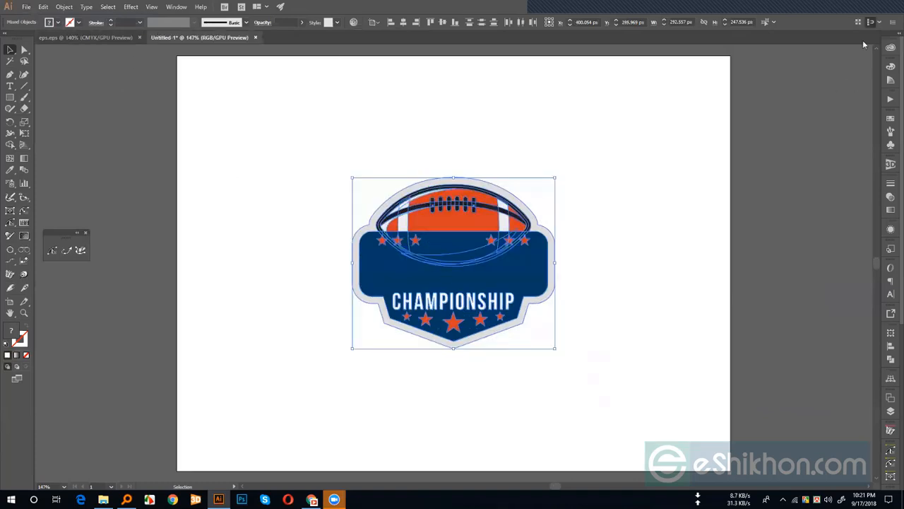
{"action": "left_click", "coordinate": [258, 7]}
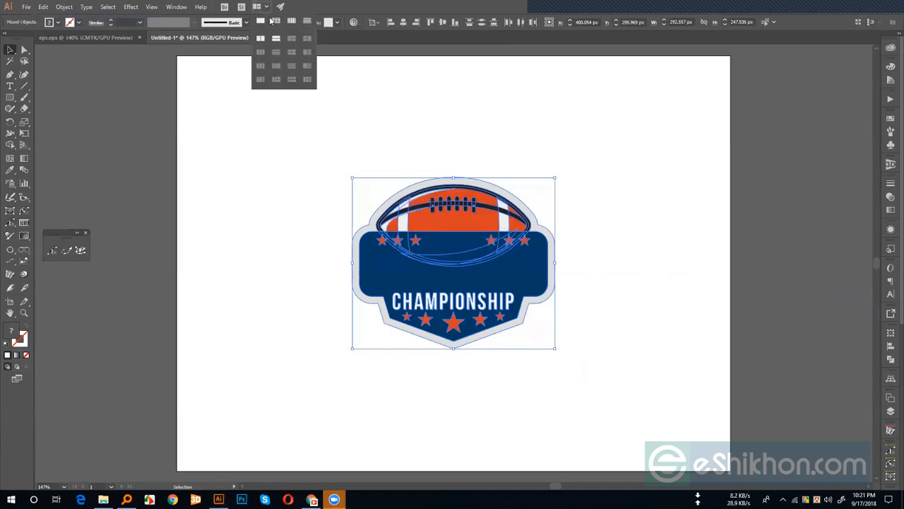
{"action": "left_click", "coordinate": [261, 38]}
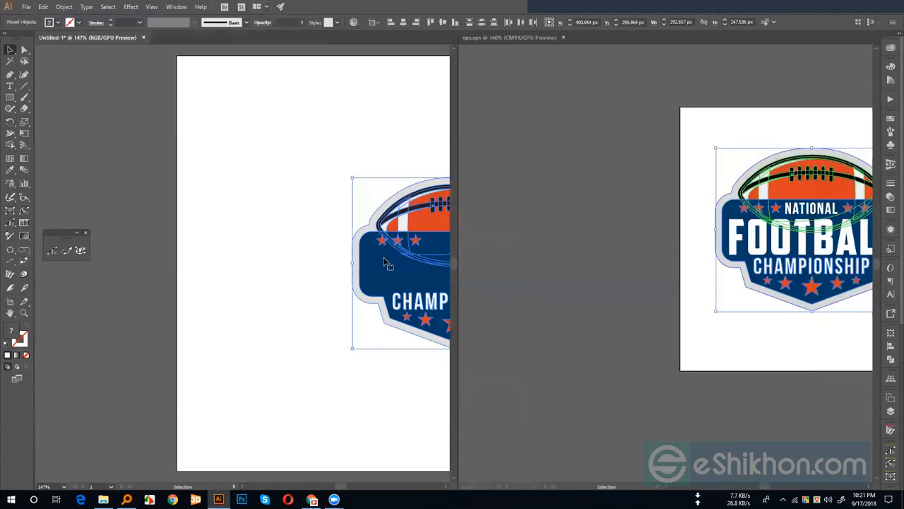
{"action": "left_click", "coordinate": [689, 256]}
{"action": "left_click_drag", "start_coordinate": [694, 254], "coordinate": [499, 258]}
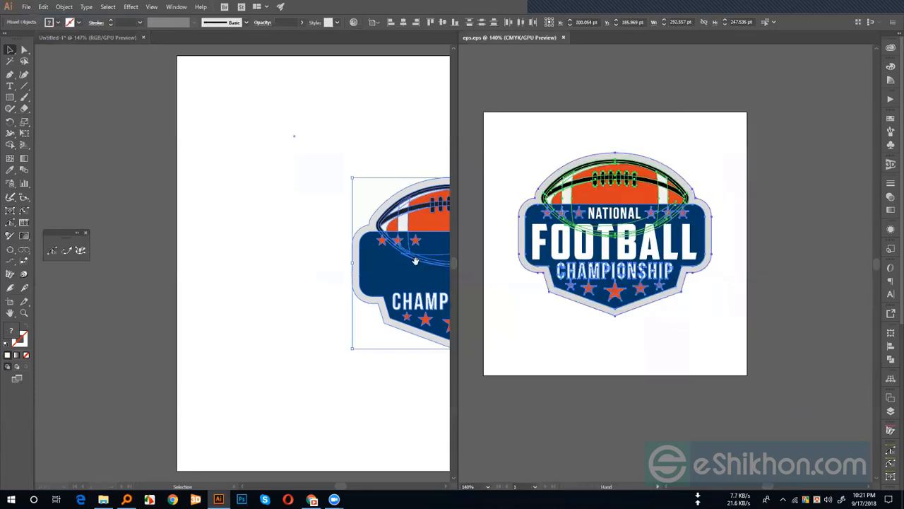
{"action": "left_click_drag", "start_coordinate": [415, 260], "coordinate": [392, 262]}
{"action": "left_click", "coordinate": [302, 242]}
{"action": "left_click", "coordinate": [304, 241]}
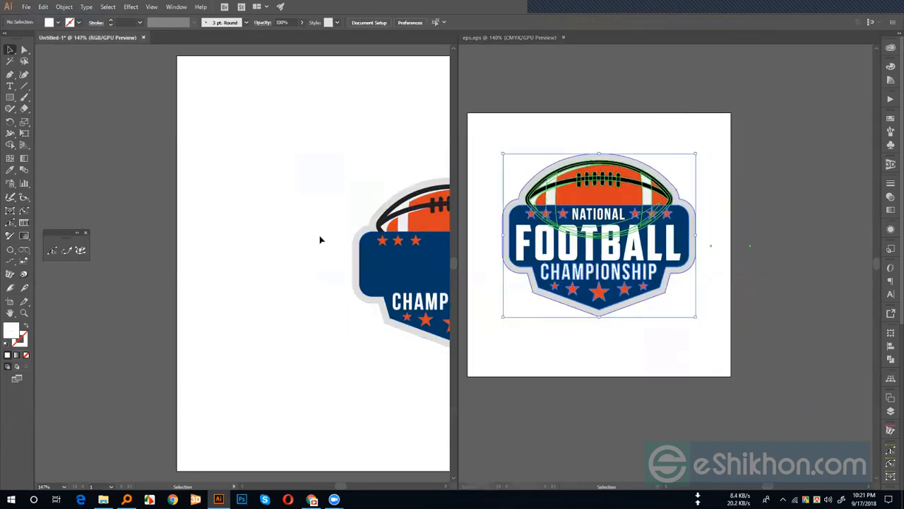
{"action": "scroll", "coordinate": [271, 232], "scroll_direction": "right", "scroll_amount": 5}
{"action": "scroll", "coordinate": [219, 224], "scroll_direction": "right", "scroll_amount": 1}
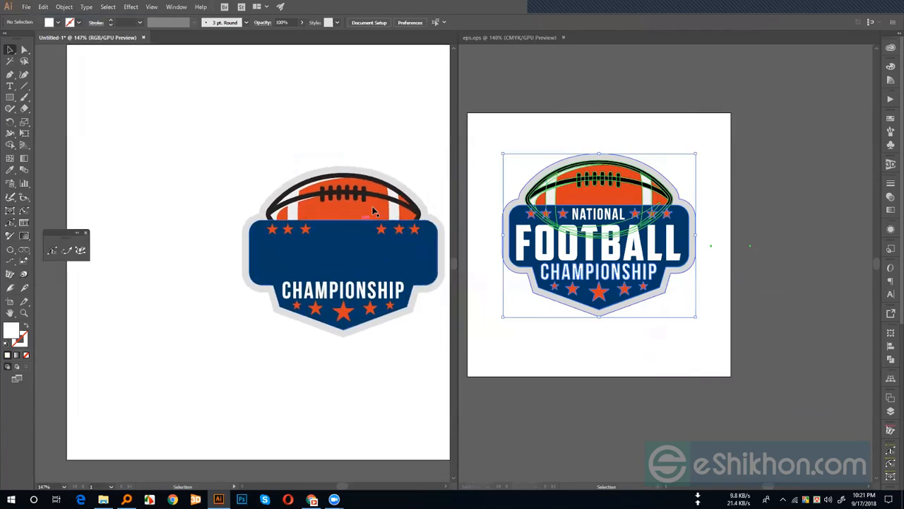
- Check the pasted logo by selecting its parts and whole artwork, and undo the paste in the new document
{"action": "left_click", "coordinate": [382, 173]}
{"action": "left_click", "coordinate": [374, 196]}
{"action": "left_click", "coordinate": [360, 233]}
{"action": "left_click", "coordinate": [363, 132]}
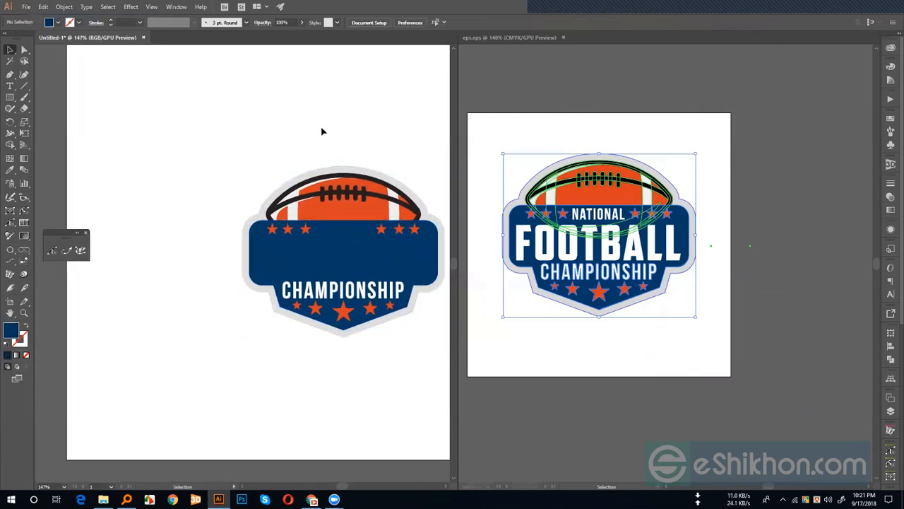
{"action": "left_click_drag", "start_coordinate": [189, 121], "coordinate": [442, 370]}
{"action": "left_click", "coordinate": [431, 85]}
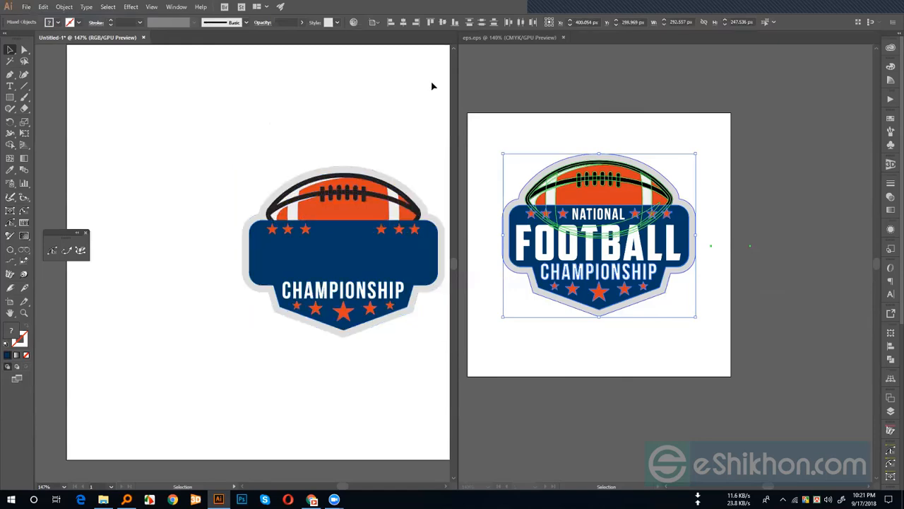
{"action": "key", "text": "ctrl+z"}
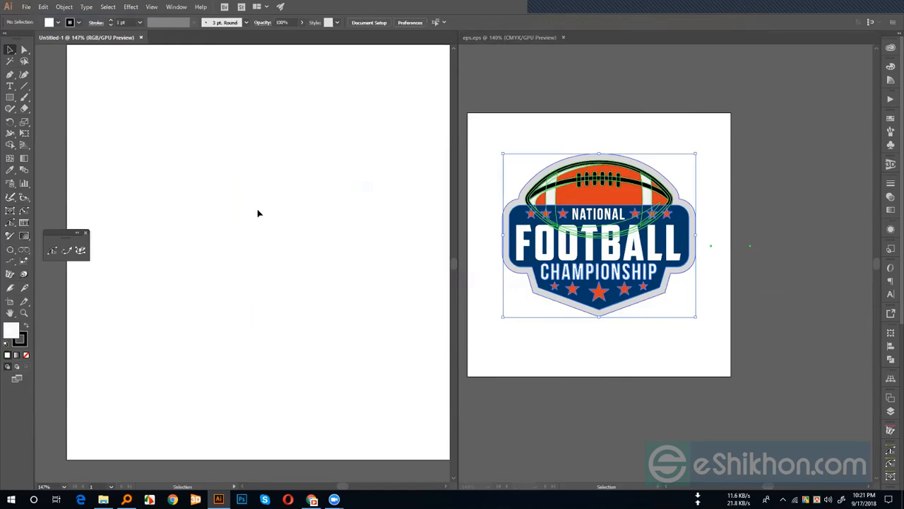
- Reselect the whole football logo in eps.eps and paste it into the new RGB document
{"action": "left_click", "coordinate": [715, 367]}
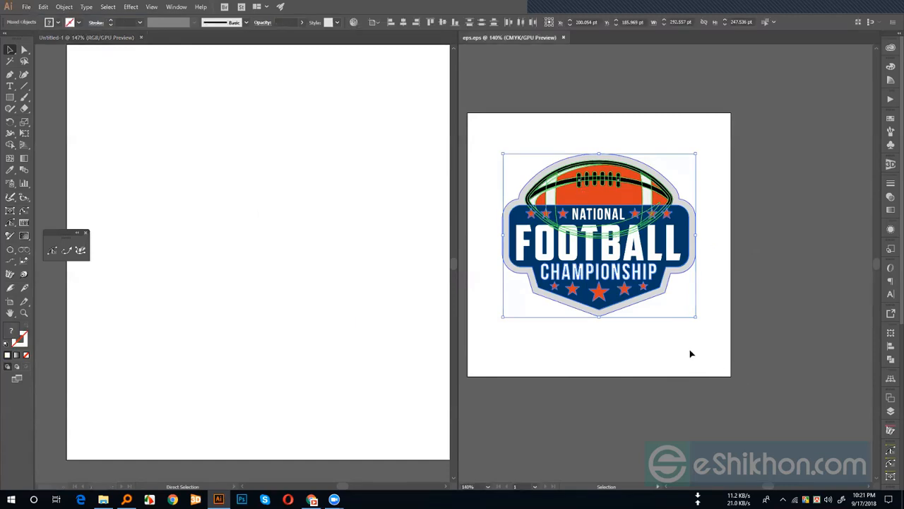
{"action": "left_click", "coordinate": [650, 341]}
{"action": "key", "text": "ctrl+z"}
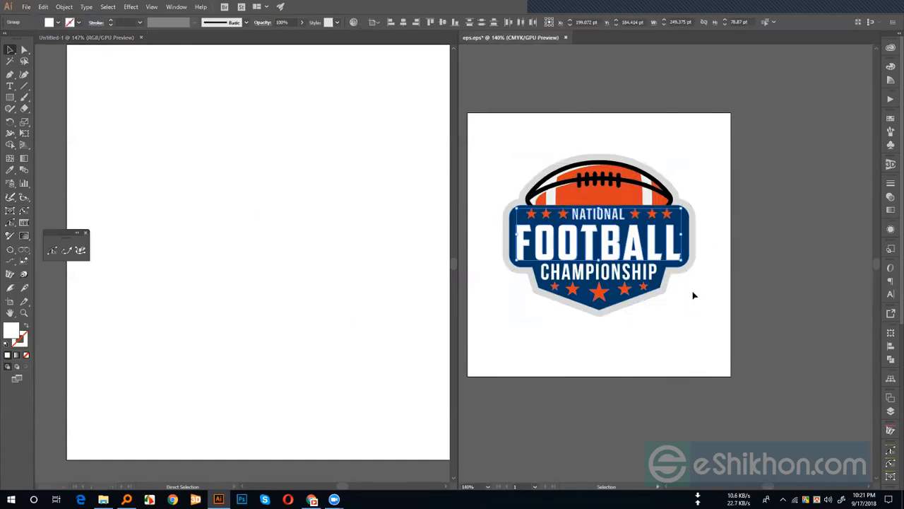
{"action": "left_click", "coordinate": [685, 296]}
{"action": "left_click_drag", "start_coordinate": [497, 121], "coordinate": [703, 366]}
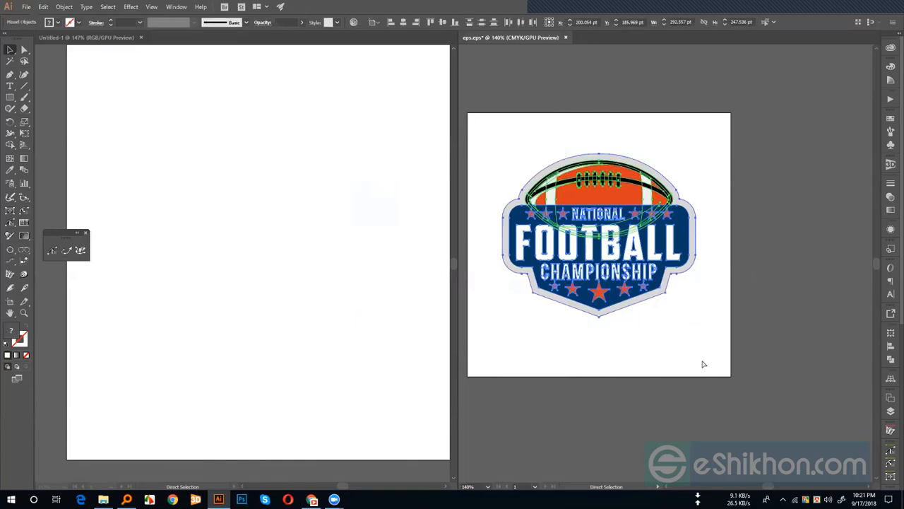
{"action": "left_click", "coordinate": [233, 214]}
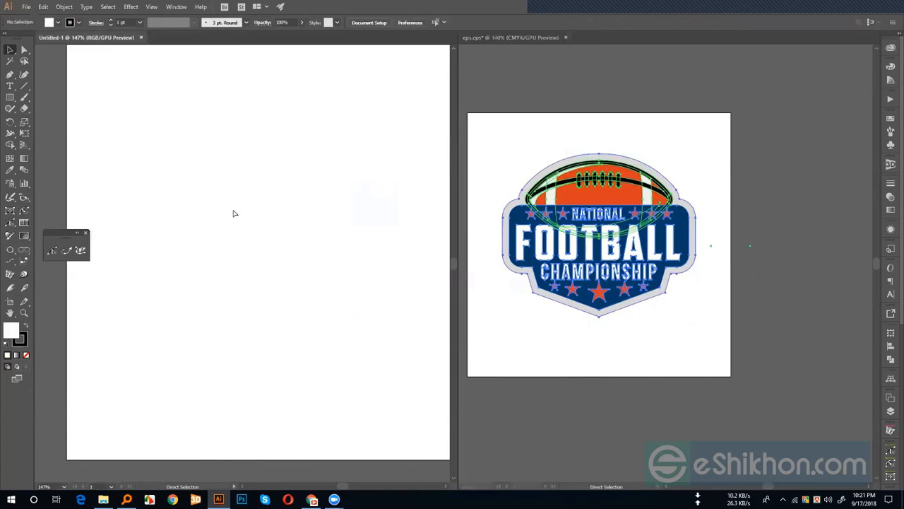
{"action": "key", "text": "ctrl+v"}
{"action": "left_click_drag", "start_coordinate": [295, 248], "coordinate": [309, 244]}
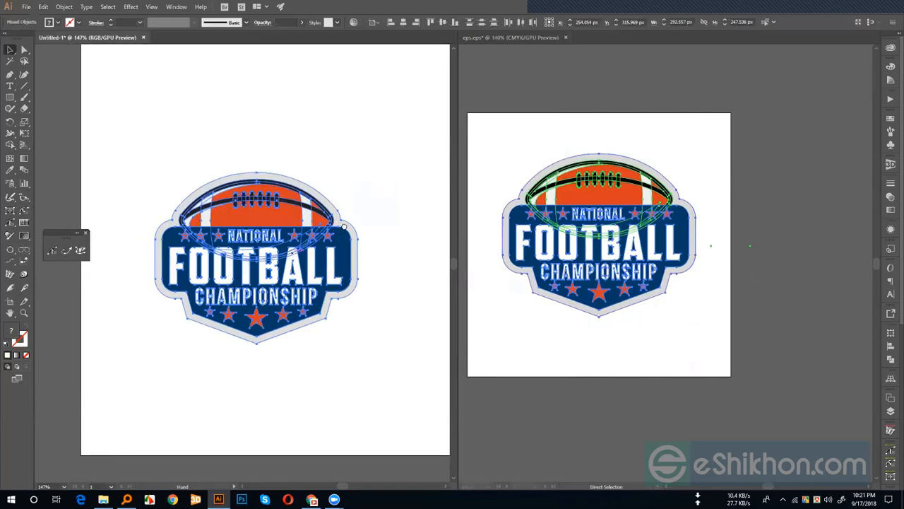
- Deselect the artwork in both documents and compare the logo's colors in RGB and CMYK
{"action": "left_click", "coordinate": [498, 340]}
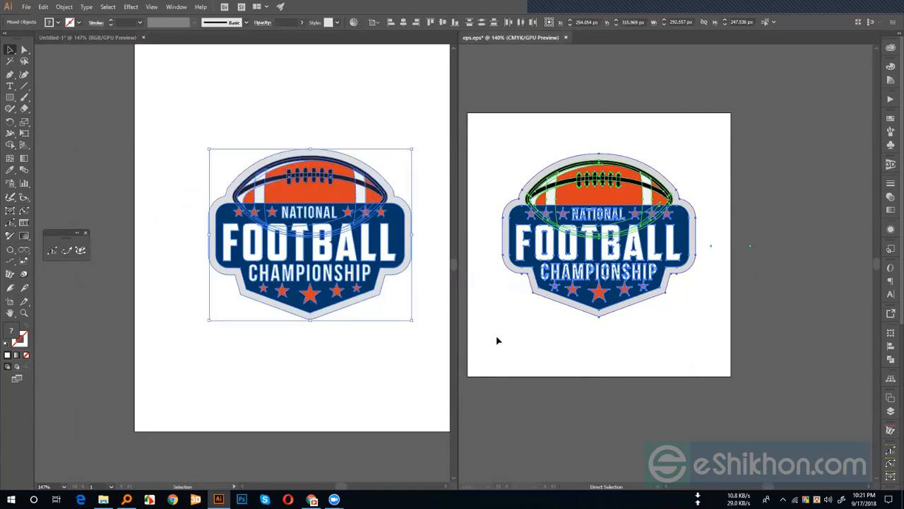
{"action": "left_click", "coordinate": [494, 415]}
{"action": "left_click", "coordinate": [394, 400]}
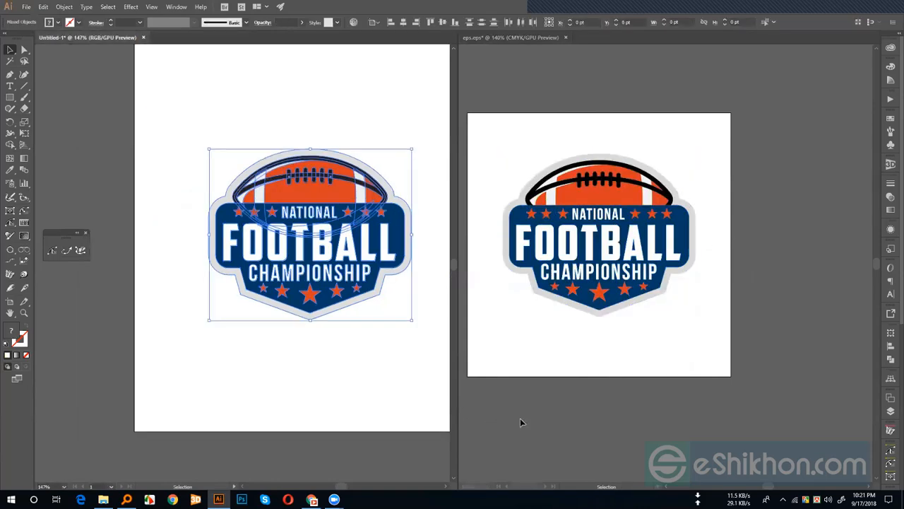
{"action": "left_click", "coordinate": [417, 401]}
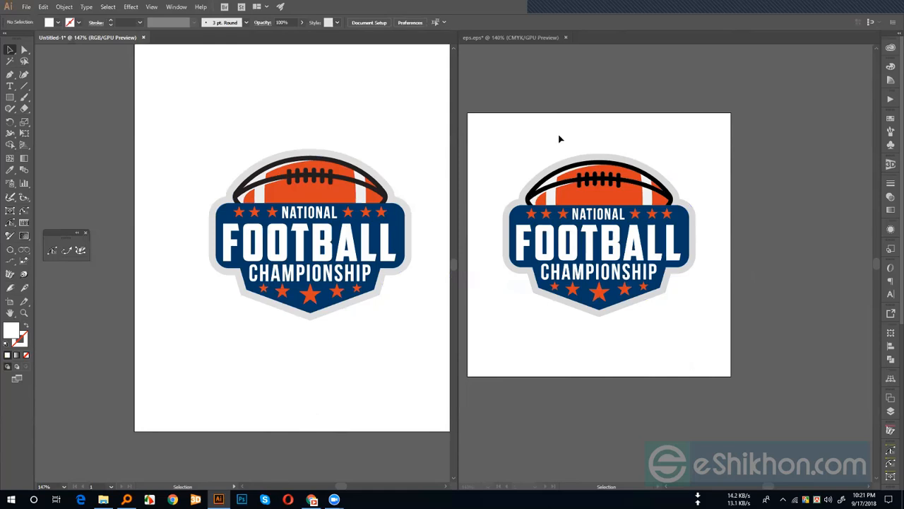
{"action": "left_click", "coordinate": [481, 95]}
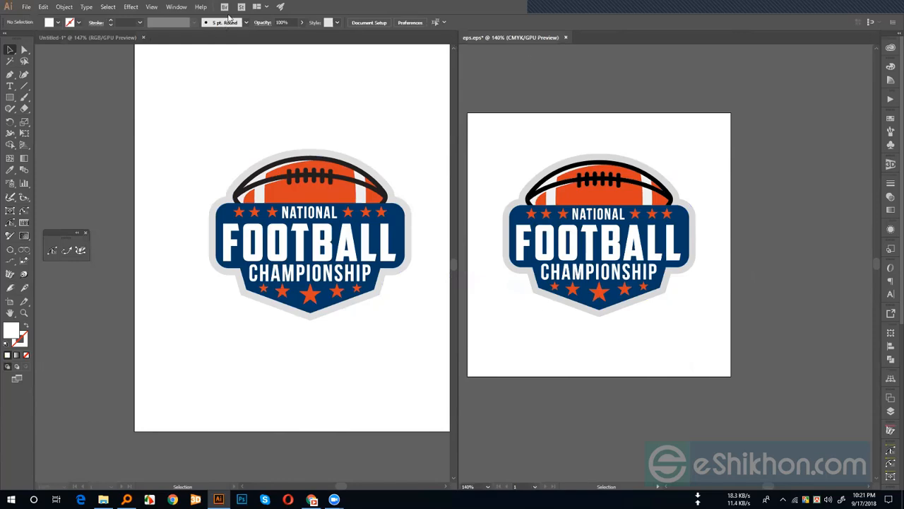
- Return to a single-document view showing eps.eps, and check the logo by selecting and deselecting its artwork
{"action": "left_click", "coordinate": [259, 7]}
{"action": "left_click", "coordinate": [259, 22]}
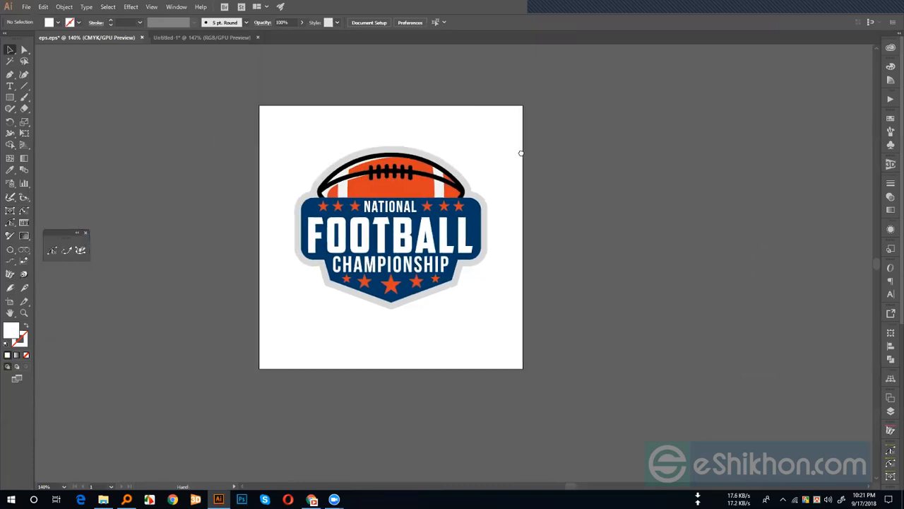
{"action": "left_click_drag", "start_coordinate": [317, 132], "coordinate": [569, 343]}
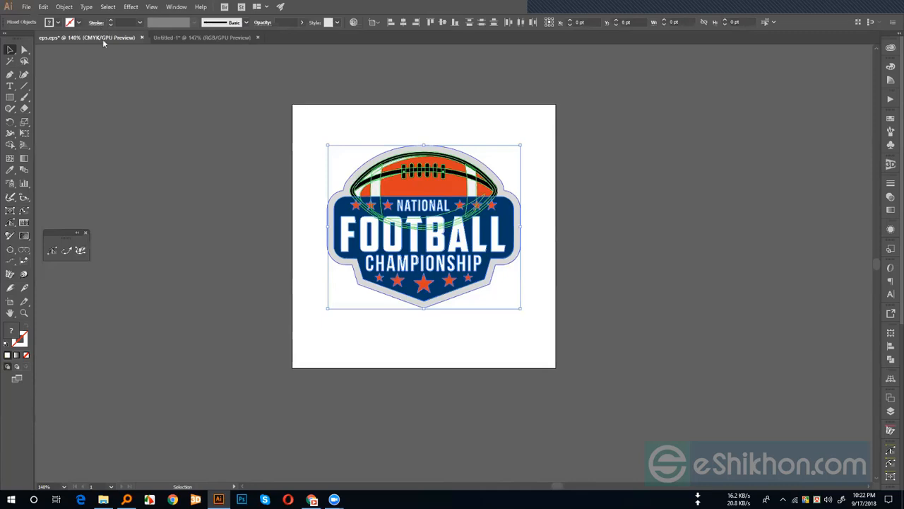
{"action": "left_click", "coordinate": [265, 145]}
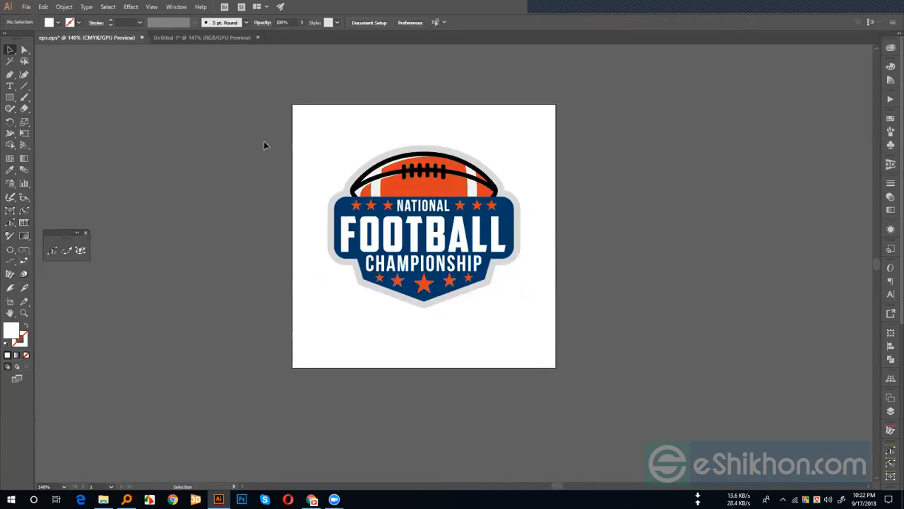
- Switch the document color mode of eps.eps to RGB Color and back to CMYK Color
{"action": "left_click", "coordinate": [27, 7]}
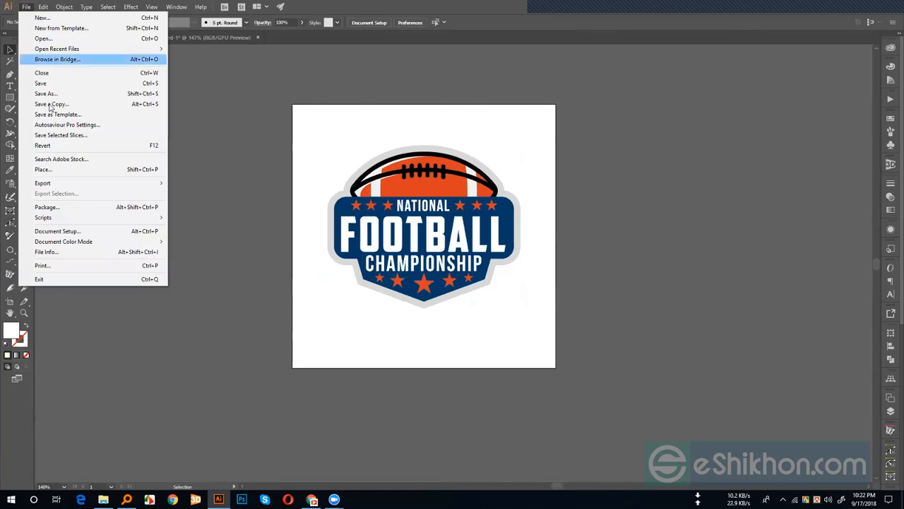
{"action": "mouse_move", "coordinate": [92, 244]}
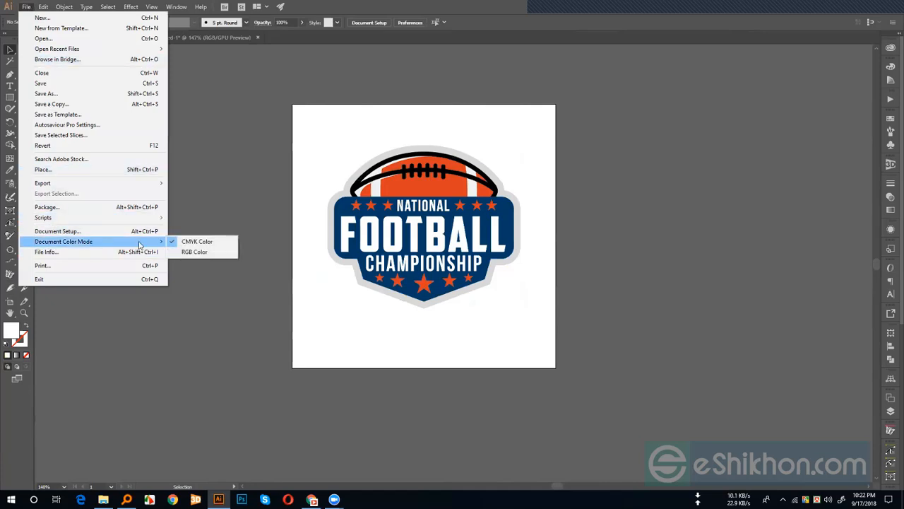
{"action": "left_click", "coordinate": [195, 252]}
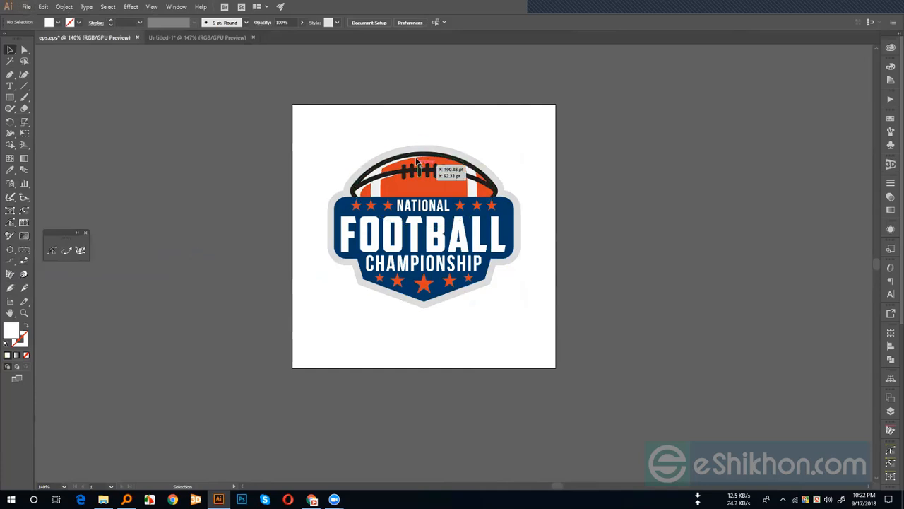
{"action": "left_click", "coordinate": [30, 7]}
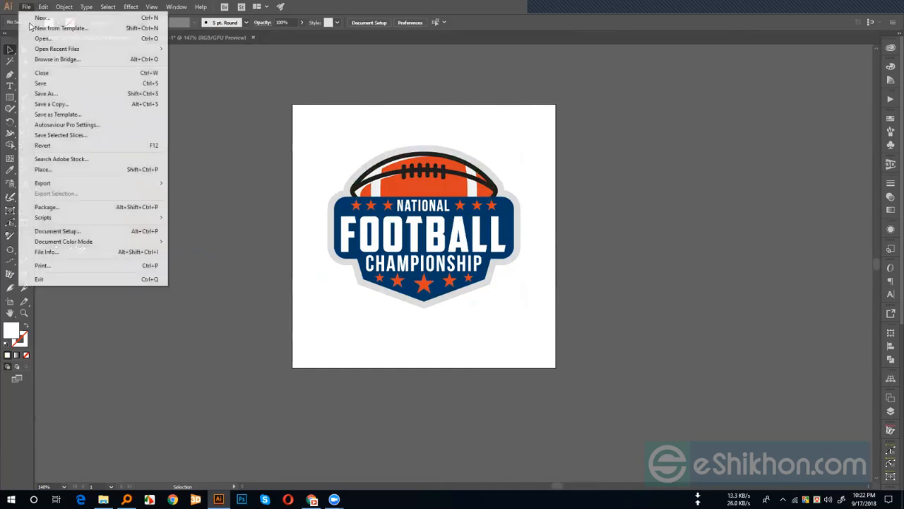
{"action": "mouse_move", "coordinate": [129, 243]}
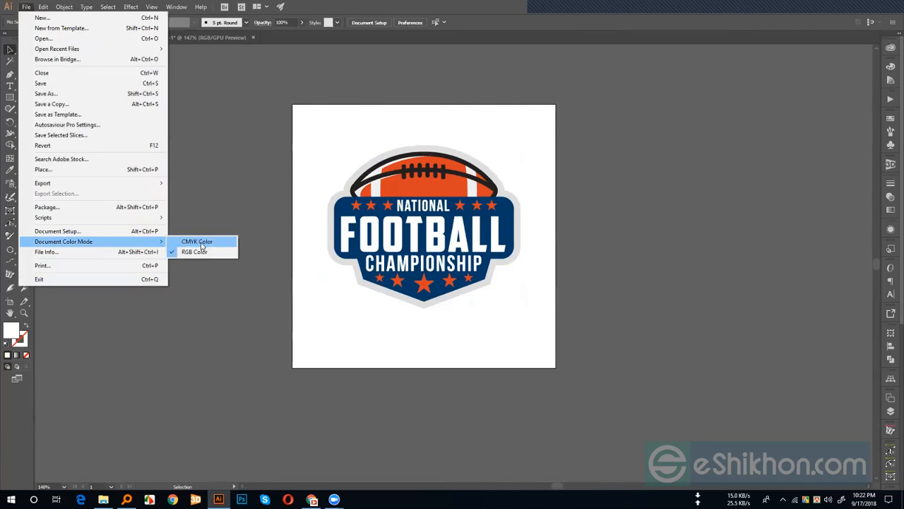
{"action": "left_click", "coordinate": [197, 241]}
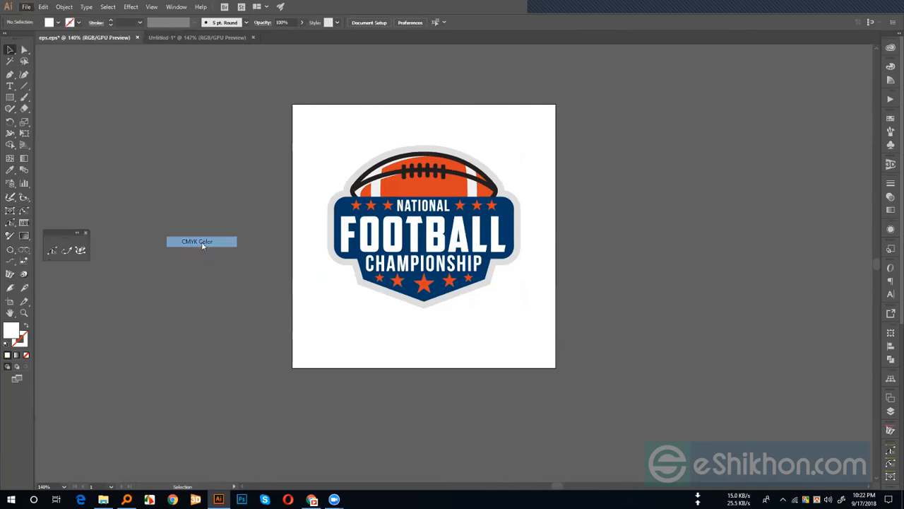
- Start exporting the logo as a JPEG named eps.jpg in the T shirt folder on the desktop
{"action": "left_click", "coordinate": [25, 7]}
{"action": "mouse_move", "coordinate": [89, 185]}
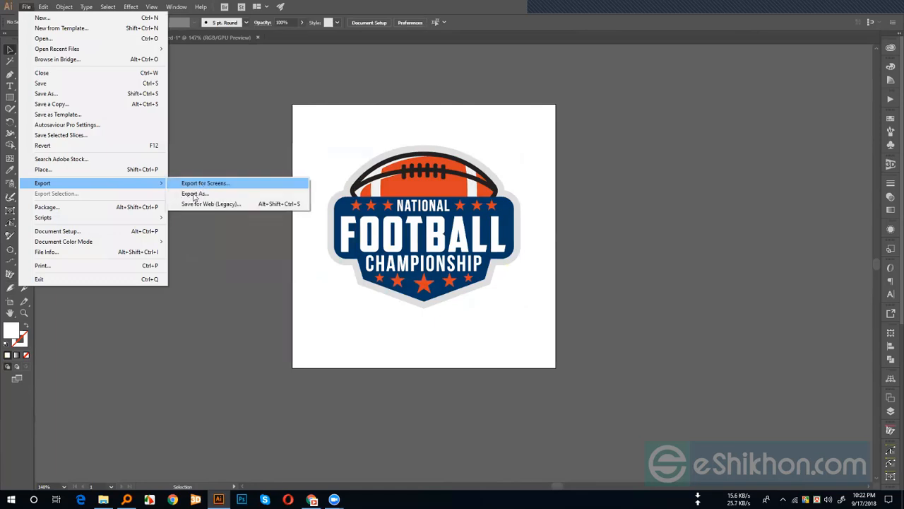
{"action": "left_click", "coordinate": [194, 195]}
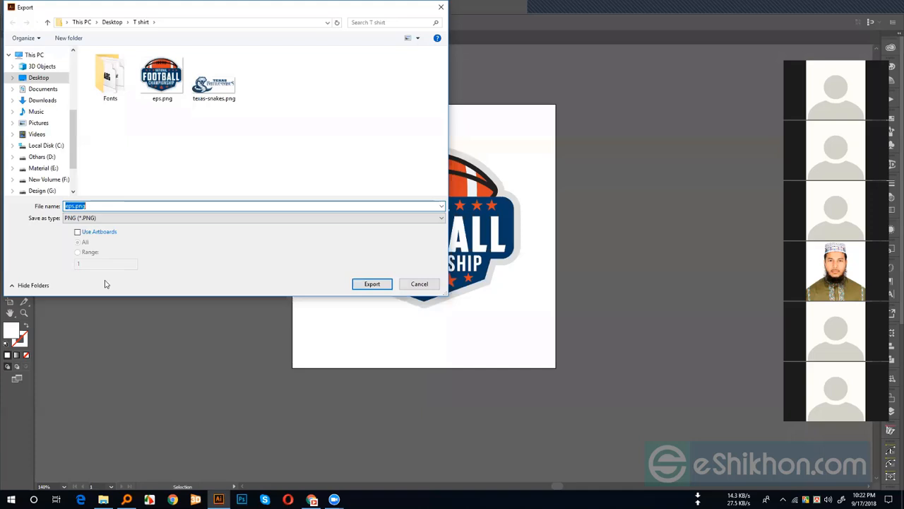
{"action": "left_click", "coordinate": [106, 275]}
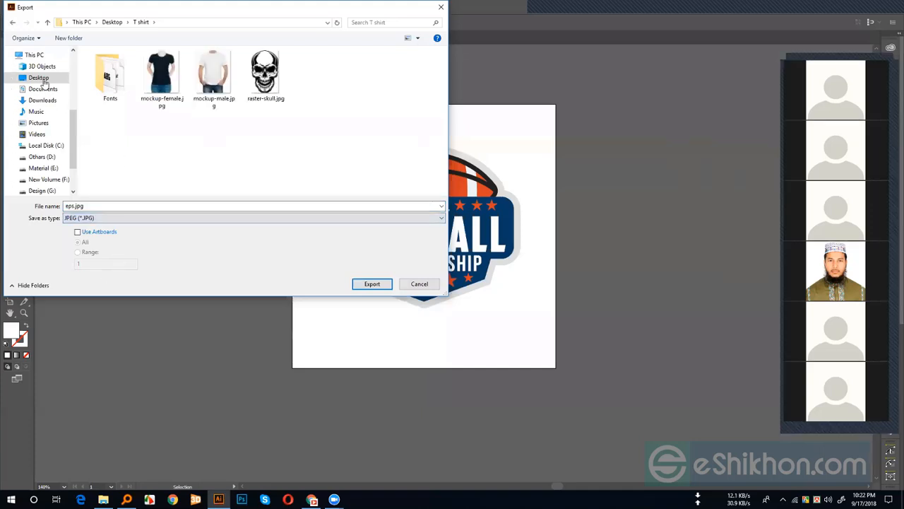
{"action": "left_click", "coordinate": [365, 285]}
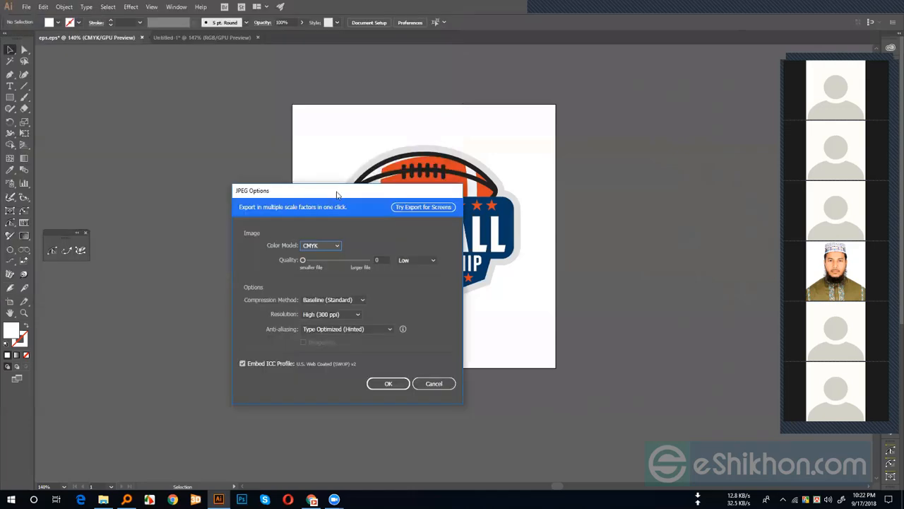
- Try the JPEG export's quality choices and the Other and High (300 ppi) resolution options, and cancel the export
{"action": "left_click", "coordinate": [615, 177]}
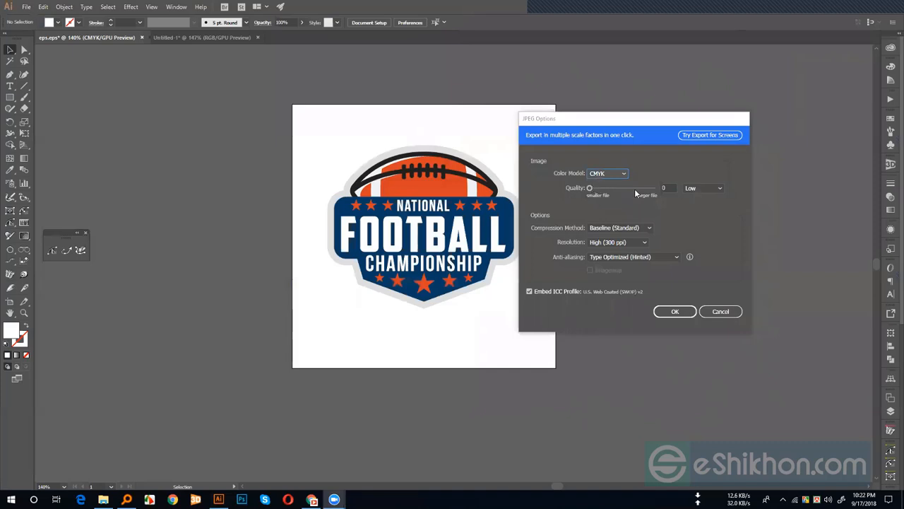
{"action": "left_click", "coordinate": [702, 188]}
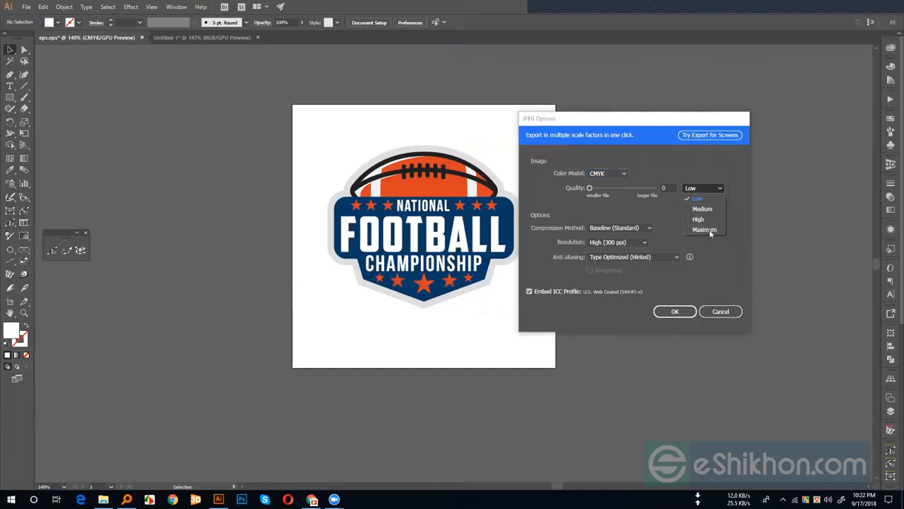
{"action": "left_click", "coordinate": [701, 255]}
{"action": "left_click", "coordinate": [646, 242]}
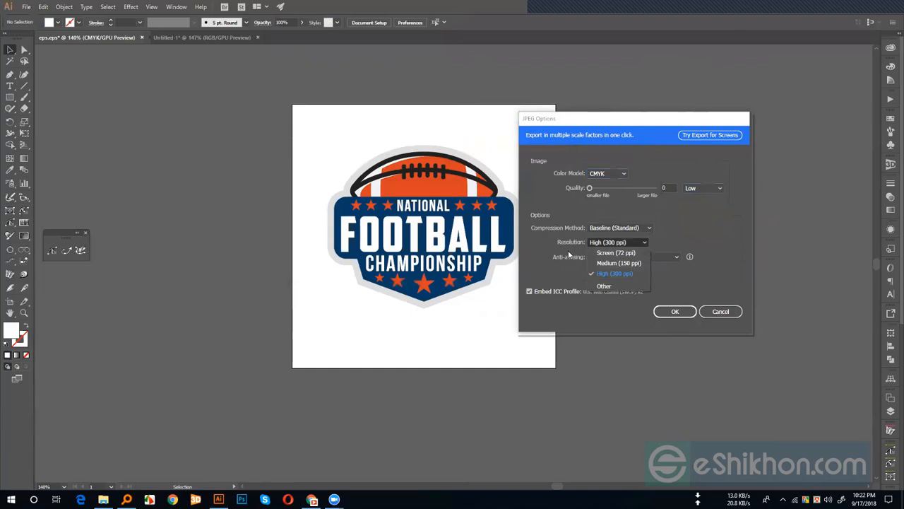
{"action": "left_click", "coordinate": [604, 287]}
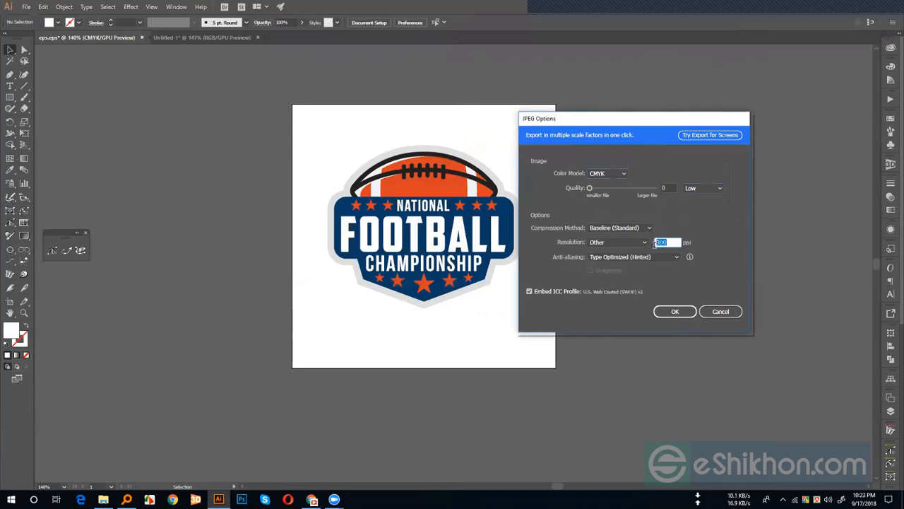
{"action": "left_click", "coordinate": [620, 242]}
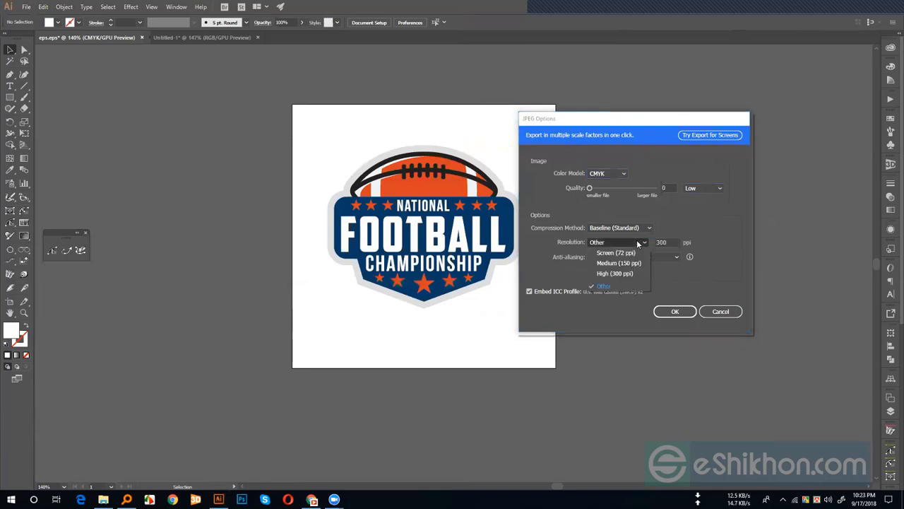
{"action": "left_click", "coordinate": [614, 274]}
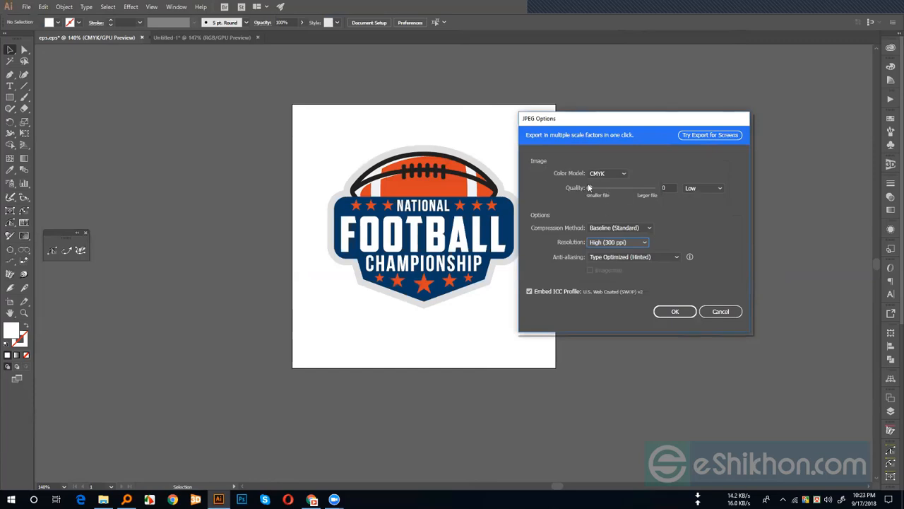
{"action": "left_click", "coordinate": [664, 188]}
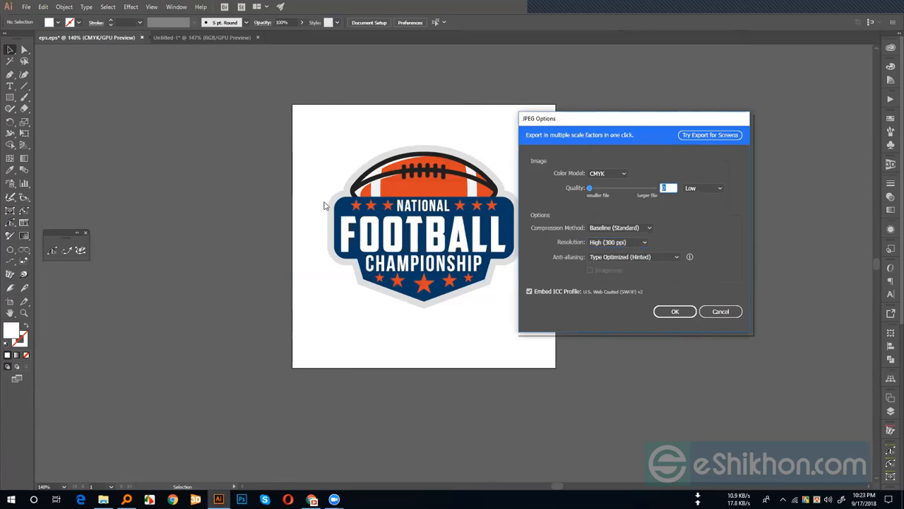
{"action": "left_click", "coordinate": [721, 312]}
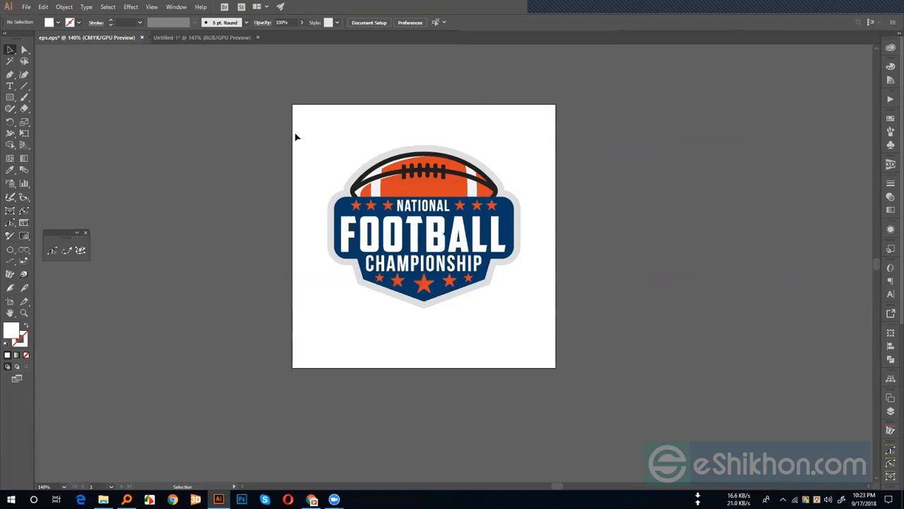
- Select all of the football logo artwork on the eps.eps artboard and deselect it
{"action": "left_click_drag", "start_coordinate": [309, 108], "coordinate": [554, 356]}
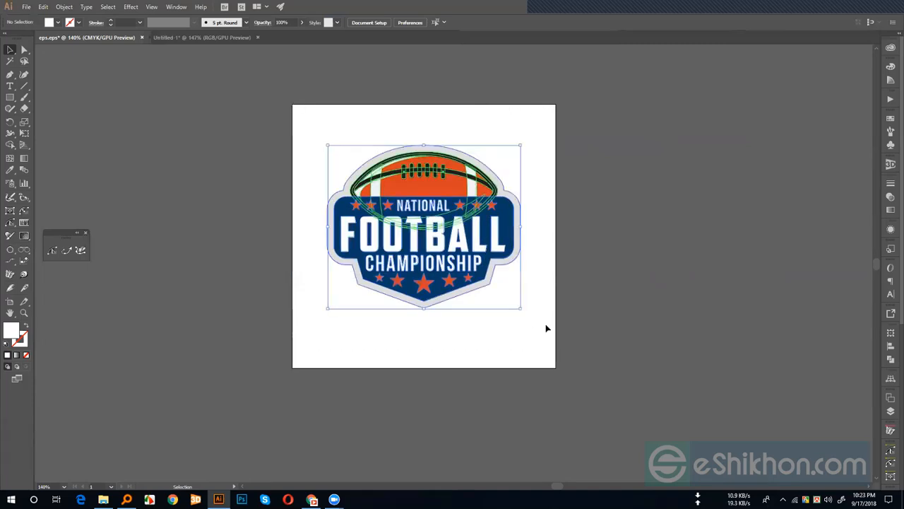
{"action": "left_click_drag", "start_coordinate": [327, 121], "coordinate": [547, 345]}
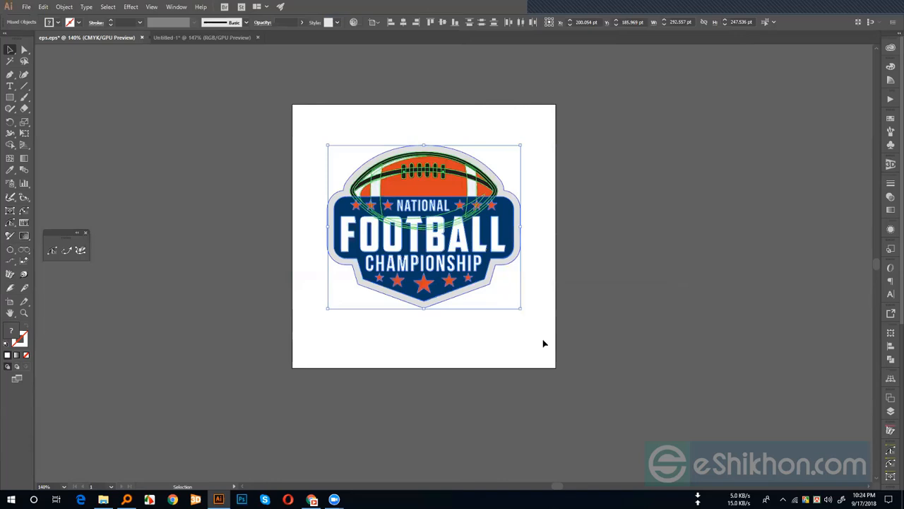
{"action": "left_click", "coordinate": [544, 337]}
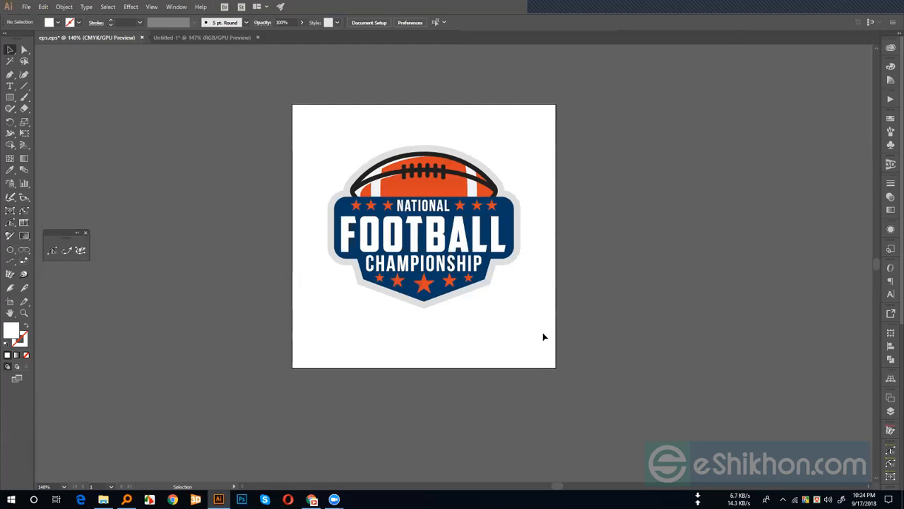
- Inspect the RGB logo in Untitled-1 by selecting and deselecting its artwork, and return to the eps.eps document
{"action": "left_click", "coordinate": [202, 36]}
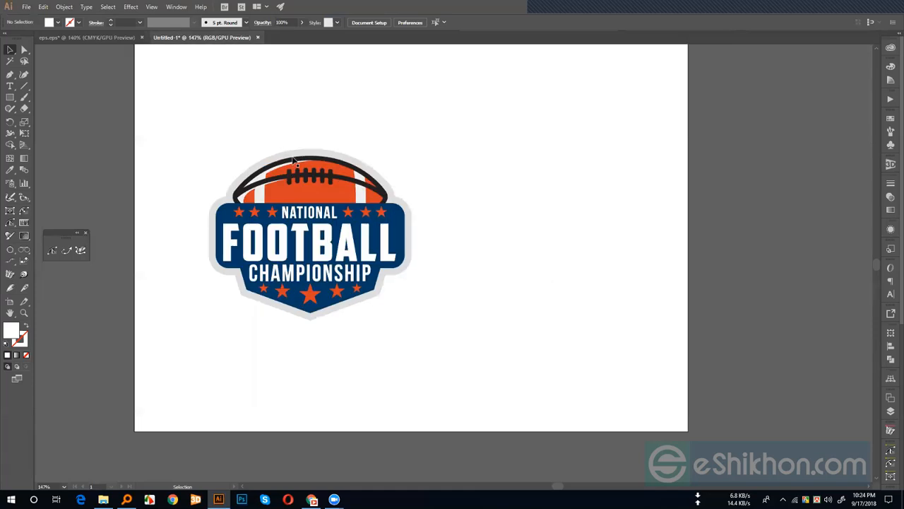
{"action": "left_click_drag", "start_coordinate": [185, 118], "coordinate": [501, 379]}
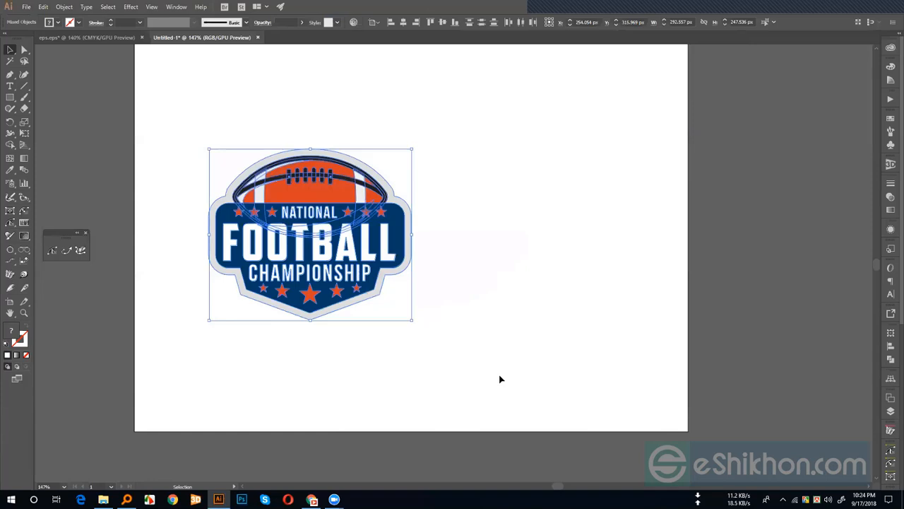
{"action": "key", "text": "ctrl+c"}
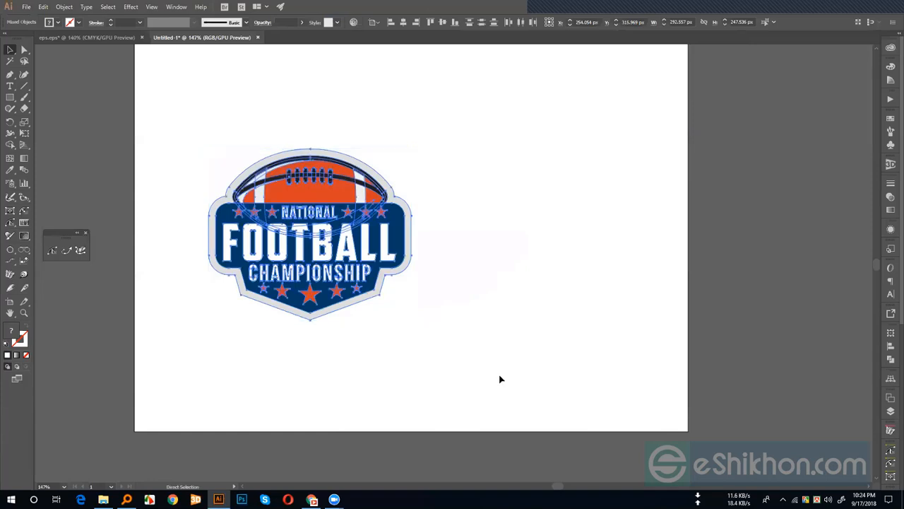
{"action": "left_click", "coordinate": [438, 344]}
{"action": "left_click", "coordinate": [106, 36]}
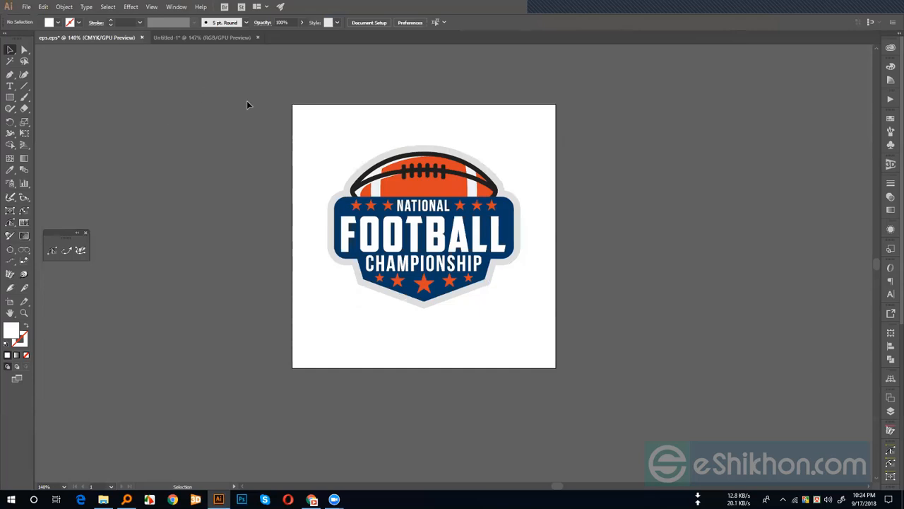
- Inspect the CMYK logo's paths by selecting the whole artwork twice, leaving it deselected
{"action": "left_click_drag", "start_coordinate": [300, 130], "coordinate": [559, 312]}
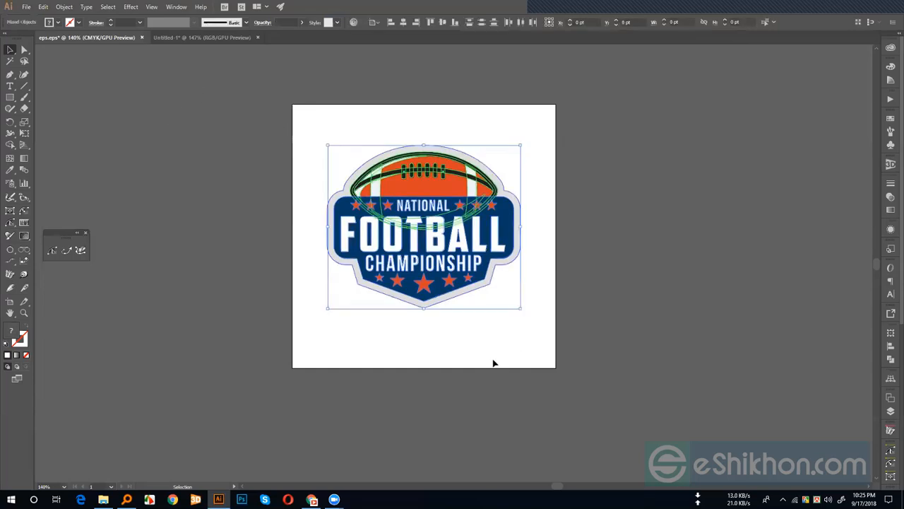
{"action": "left_click", "coordinate": [303, 188]}
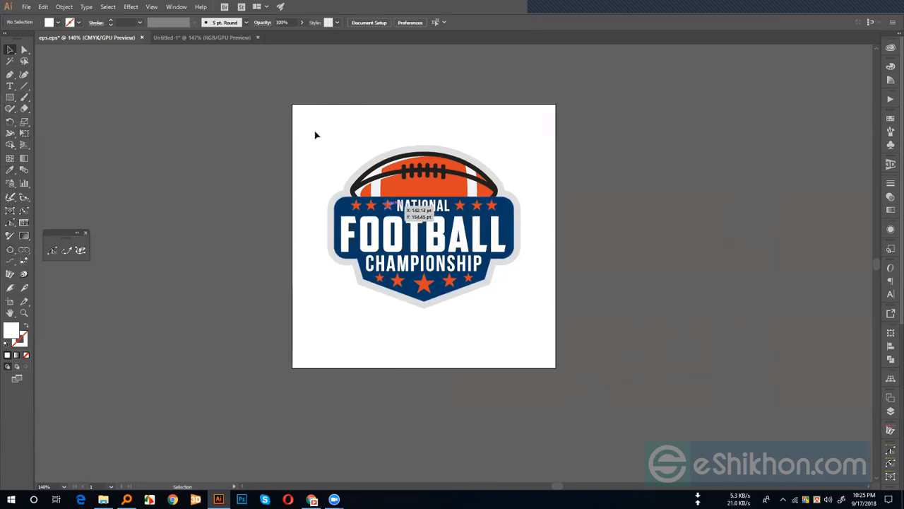
{"action": "left_click_drag", "start_coordinate": [317, 124], "coordinate": [567, 427]}
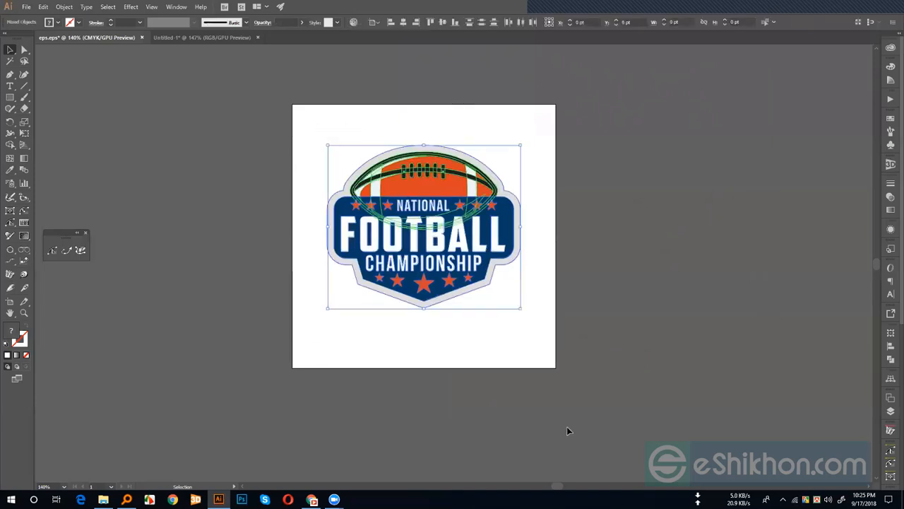
{"action": "left_click", "coordinate": [547, 385]}
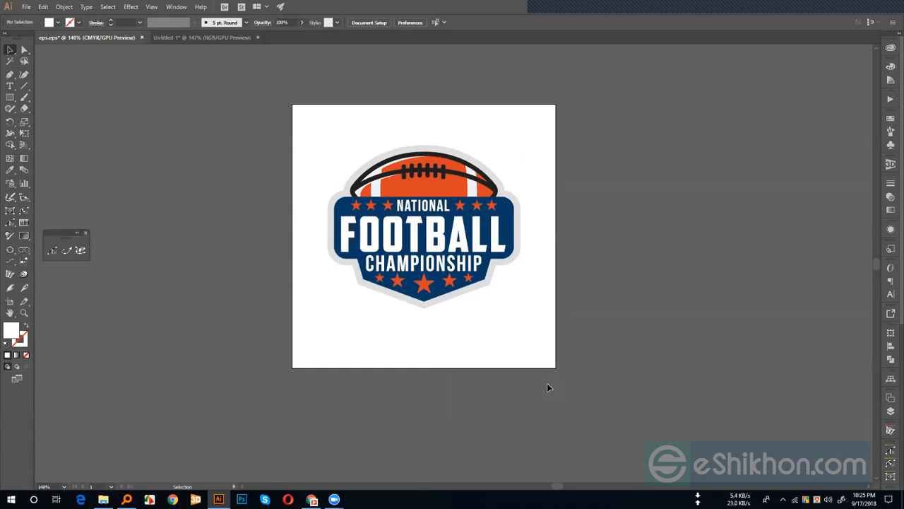
- Select the FOOTBALL lettering group in the logo to examine its text
{"action": "left_click", "coordinate": [404, 246]}
{"action": "left_click", "coordinate": [443, 333]}
{"action": "left_click", "coordinate": [426, 242]}
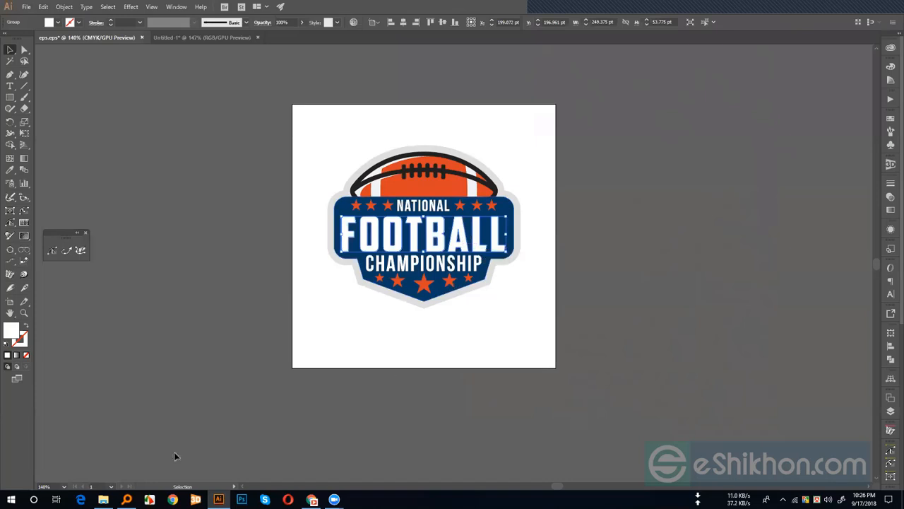
- Switch to File Explorer, open the Fonts folder inside T shirt, and preview the American Captain and BebasNeue font files
{"action": "left_click", "coordinate": [103, 500]}
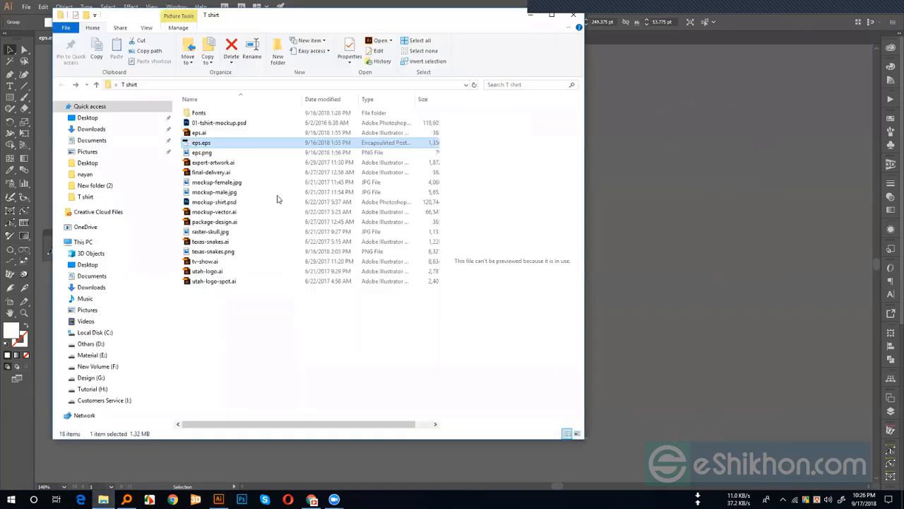
{"action": "double_click", "coordinate": [210, 115]}
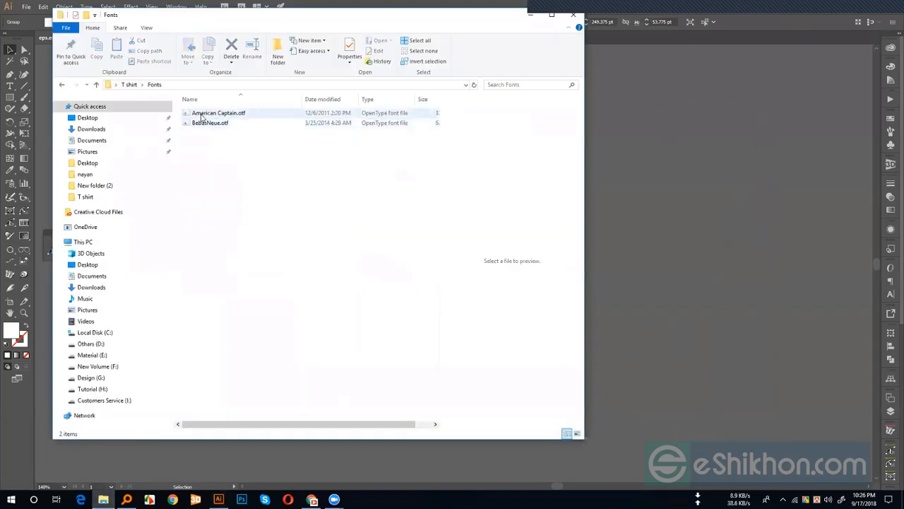
{"action": "left_click", "coordinate": [201, 115]}
{"action": "left_click", "coordinate": [216, 125]}
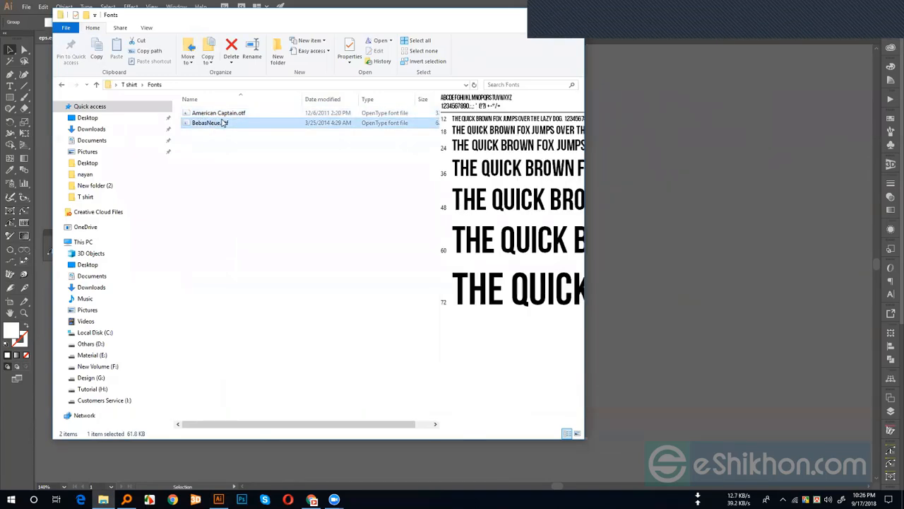
- Install the American Captain font from American Captain.otf and close its font preview
{"action": "double_click", "coordinate": [220, 114]}
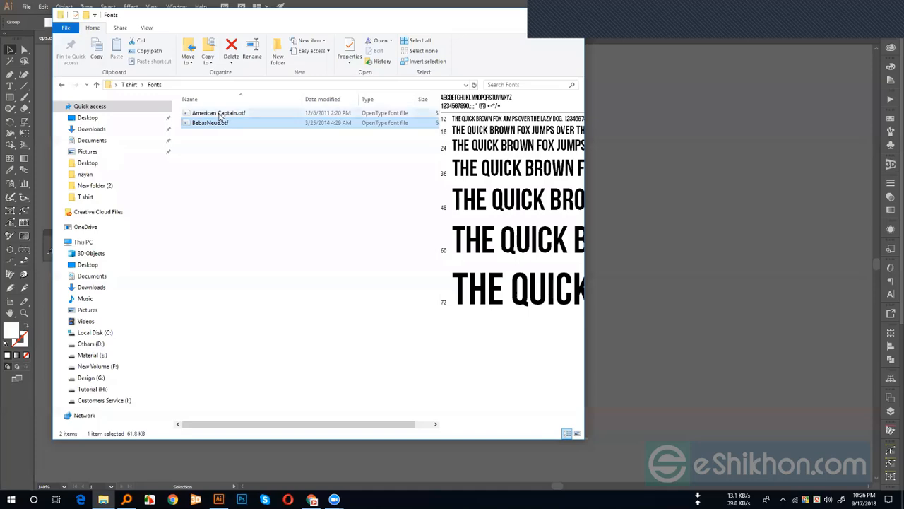
{"action": "left_click", "coordinate": [129, 86]}
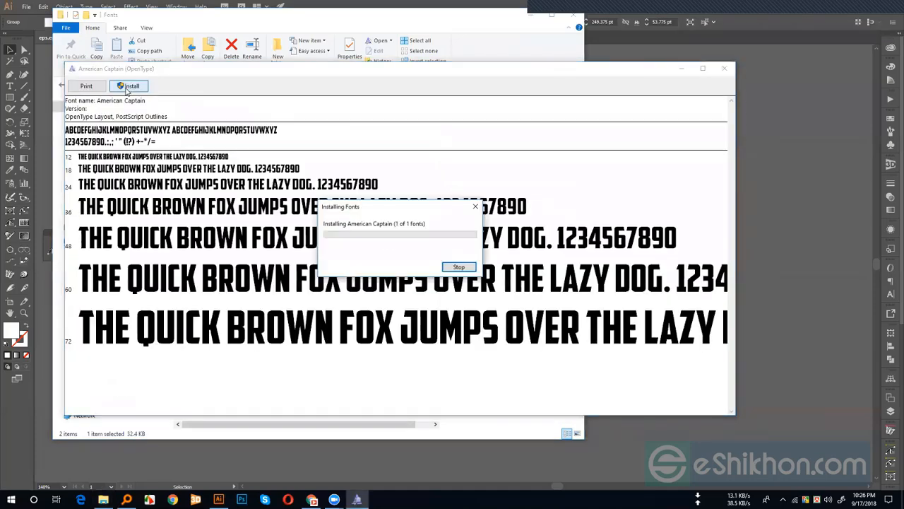
{"action": "left_click", "coordinate": [724, 68]}
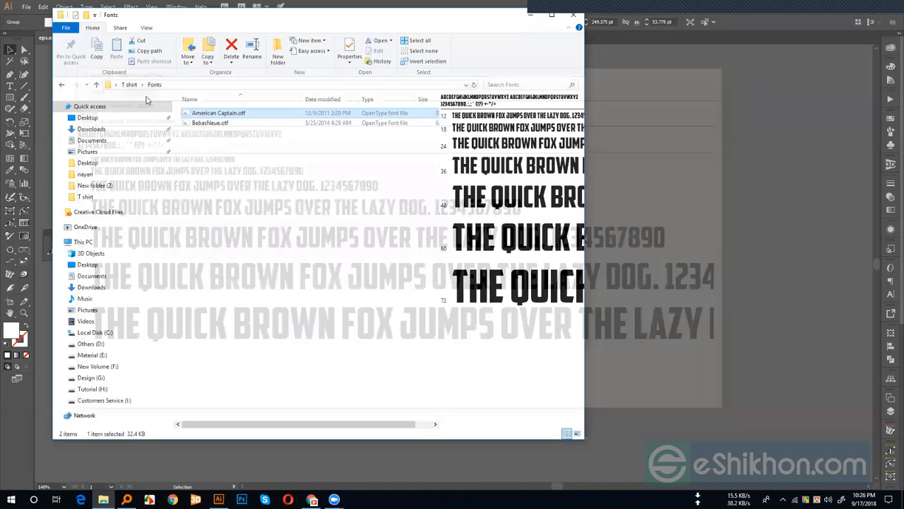
- Install the font from BebasNeue.otf, close its preview, and return through the T shirt folder to Illustrator
{"action": "double_click", "coordinate": [205, 123]}
{"action": "key", "text": "Return"}
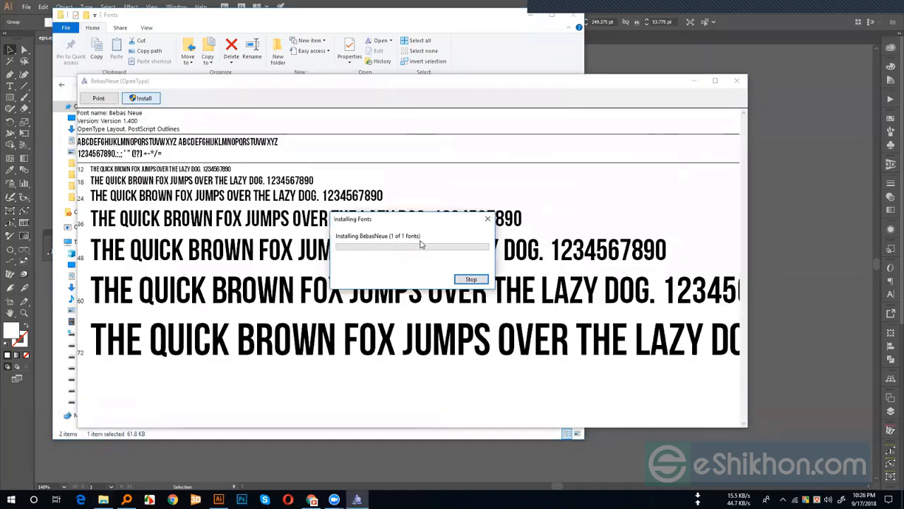
{"action": "left_click", "coordinate": [737, 81]}
{"action": "left_click", "coordinate": [63, 84]}
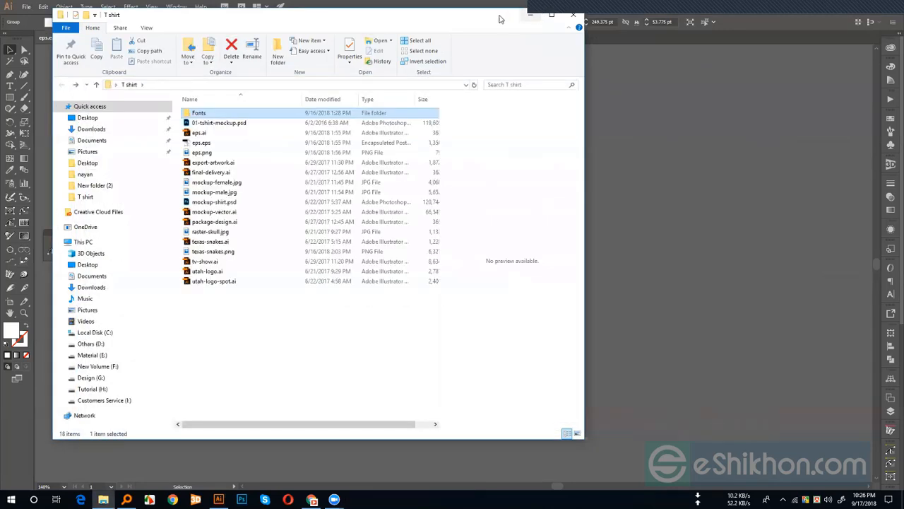
{"action": "left_click", "coordinate": [531, 14]}
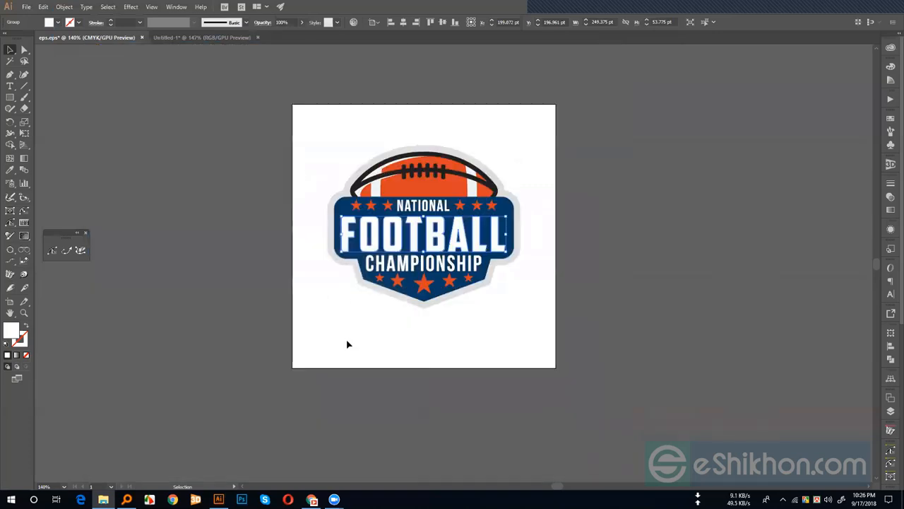
- Check the FOOTBALL lettering as a group by selecting and deselecting it, leaving the group selected
{"action": "left_click", "coordinate": [10, 51]}
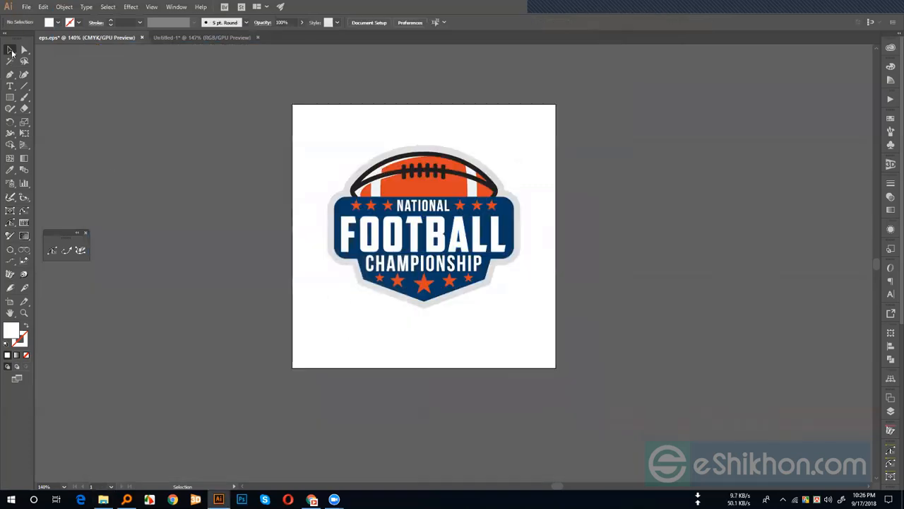
{"action": "left_click", "coordinate": [371, 247]}
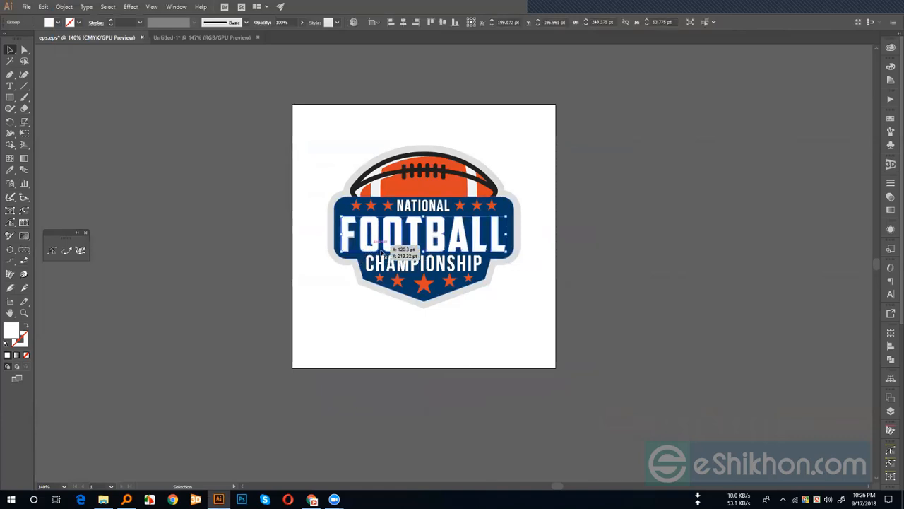
{"action": "left_click", "coordinate": [399, 345]}
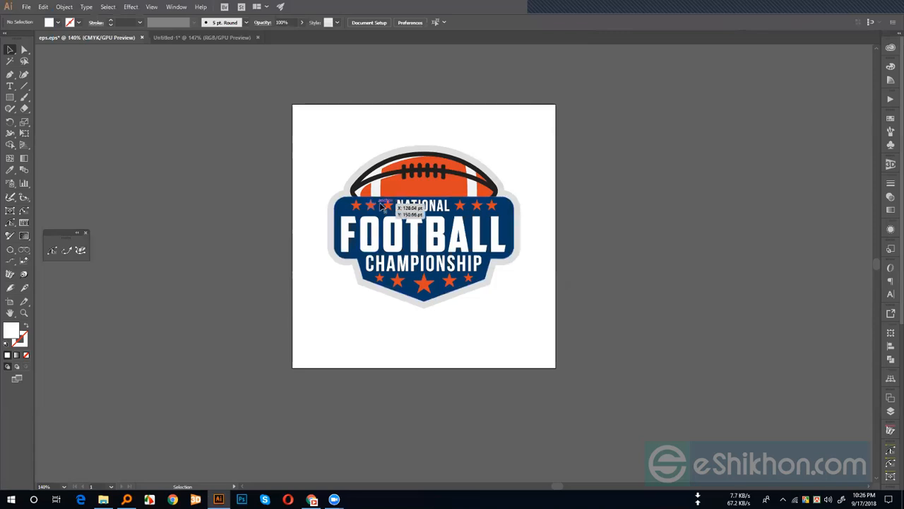
{"action": "left_click", "coordinate": [388, 238]}
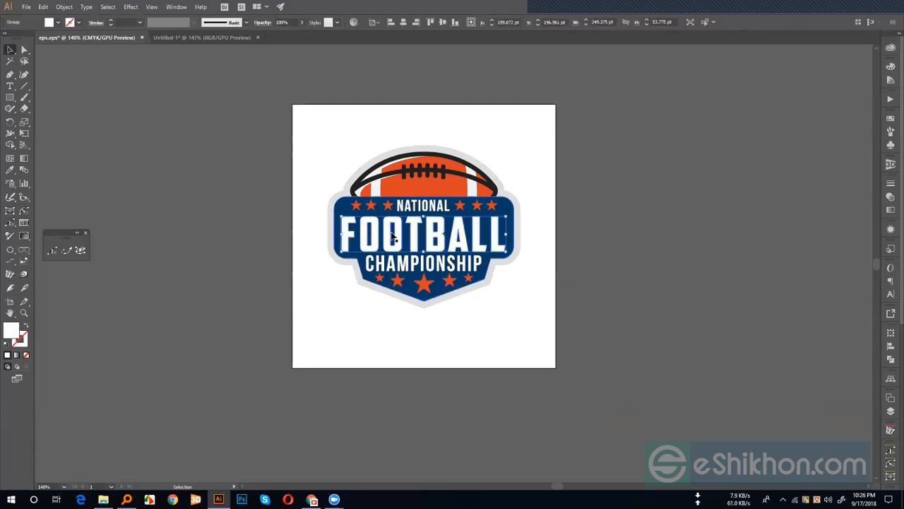
{"action": "left_click", "coordinate": [527, 247]}
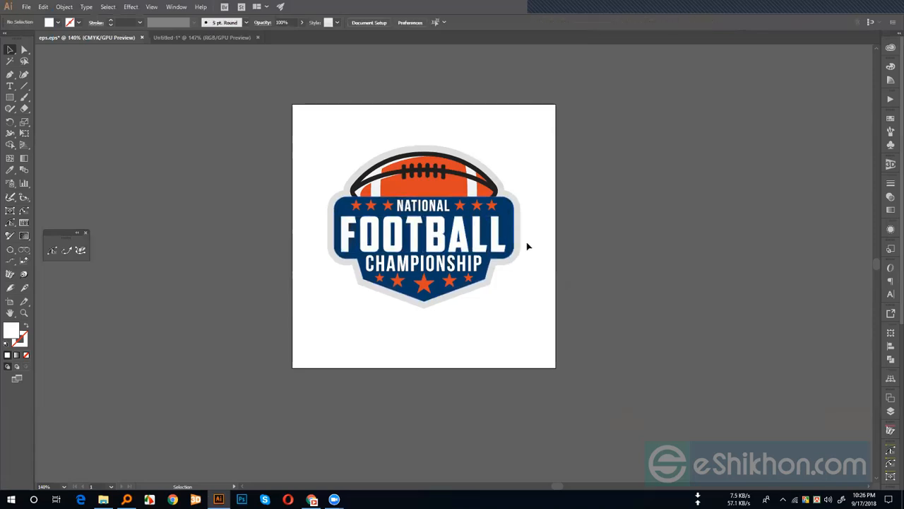
{"action": "left_click", "coordinate": [439, 251]}
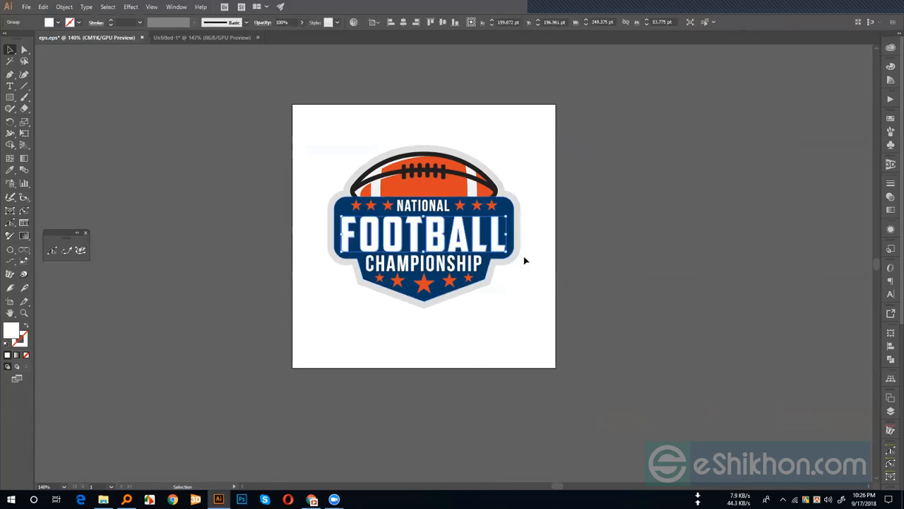
- Select the entire National Football Championship logo and place a copy about 358 pt to its right, beside the artboard
{"action": "left_click", "coordinate": [545, 261]}
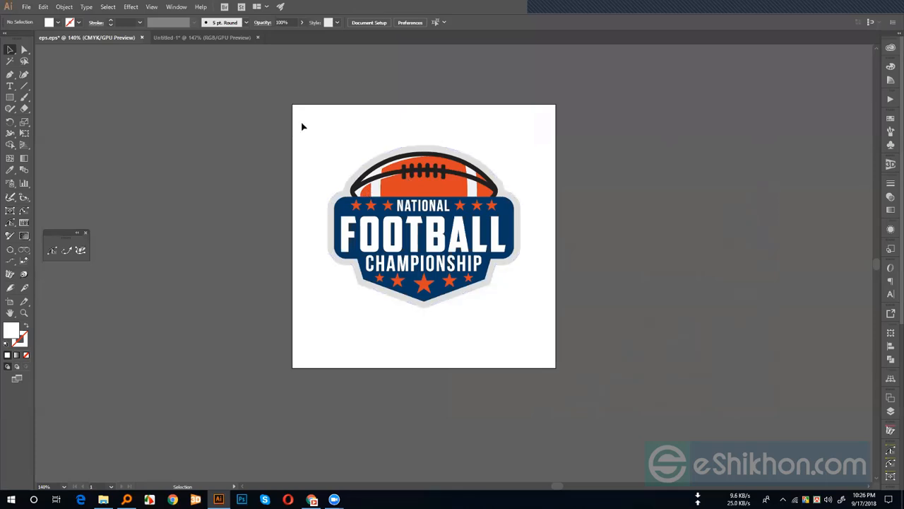
{"action": "left_click_drag", "start_coordinate": [303, 127], "coordinate": [547, 348]}
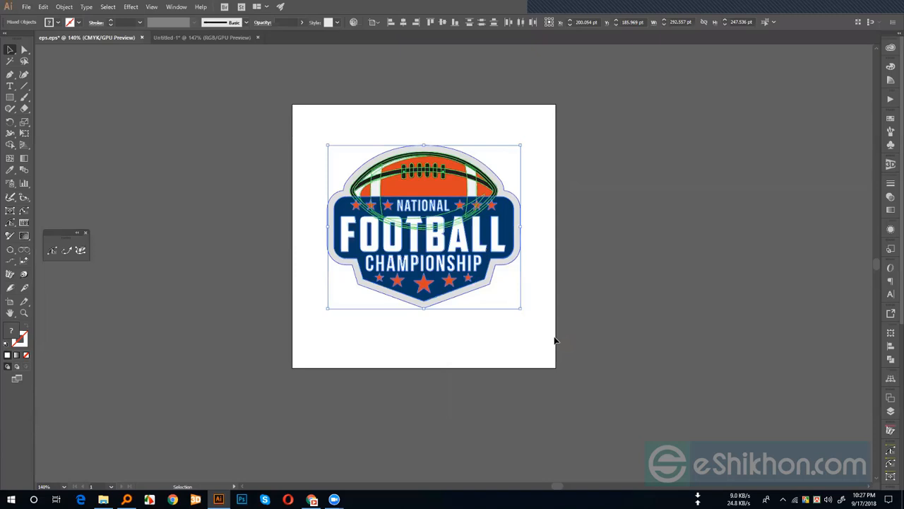
{"action": "left_click", "coordinate": [555, 341]}
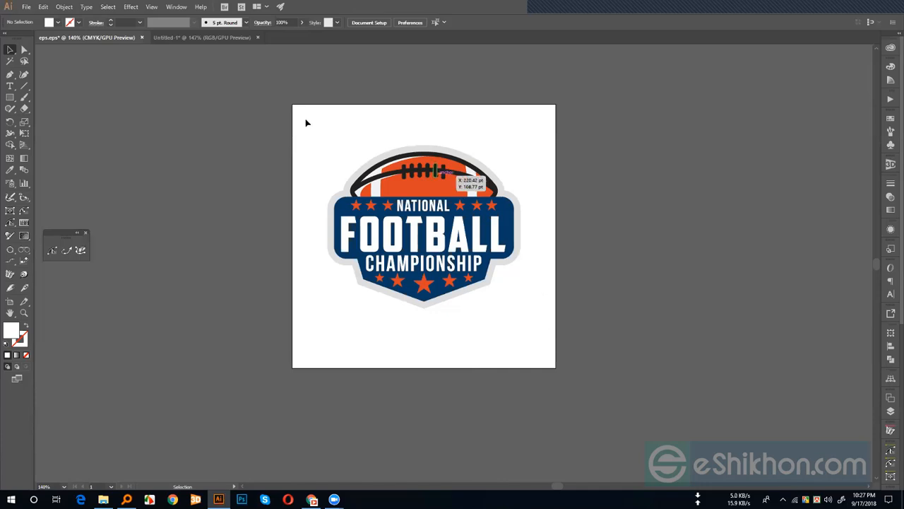
{"action": "left_click_drag", "start_coordinate": [303, 119], "coordinate": [574, 352]}
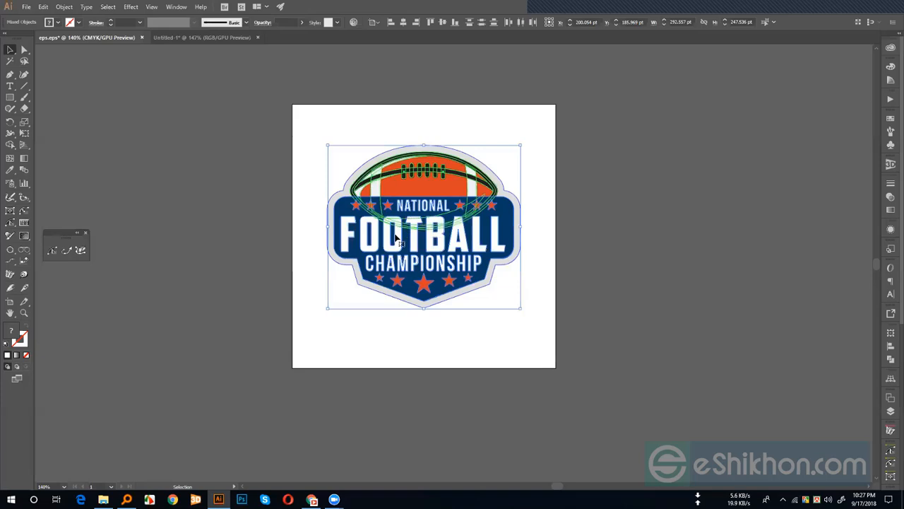
{"action": "left_click_drag", "start_coordinate": [429, 225], "coordinate": [642, 291]}
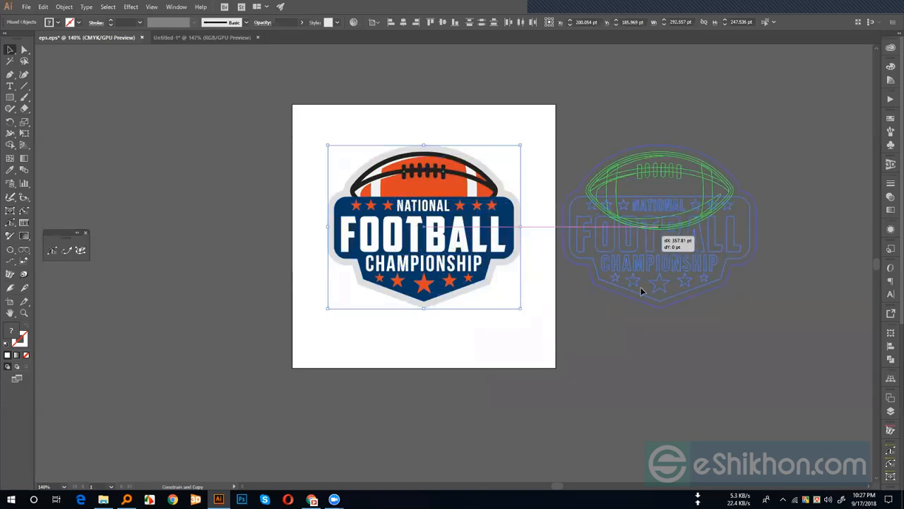
{"action": "left_click_drag", "start_coordinate": [615, 357], "coordinate": [614, 352]}
{"action": "left_click", "coordinate": [614, 352]}
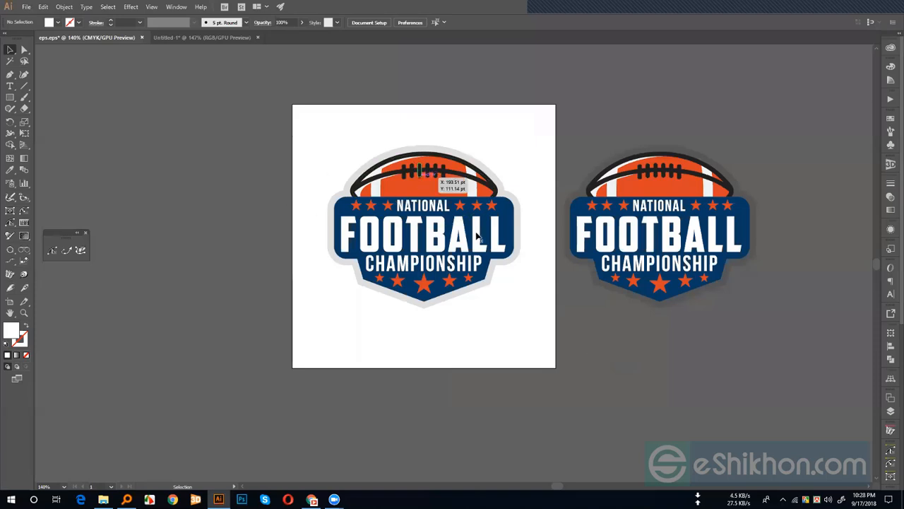
- Check the copied logo beside the artboard and the original FOOTBALL and NATIONAL lettering by selecting each of them
{"action": "left_click", "coordinate": [687, 235]}
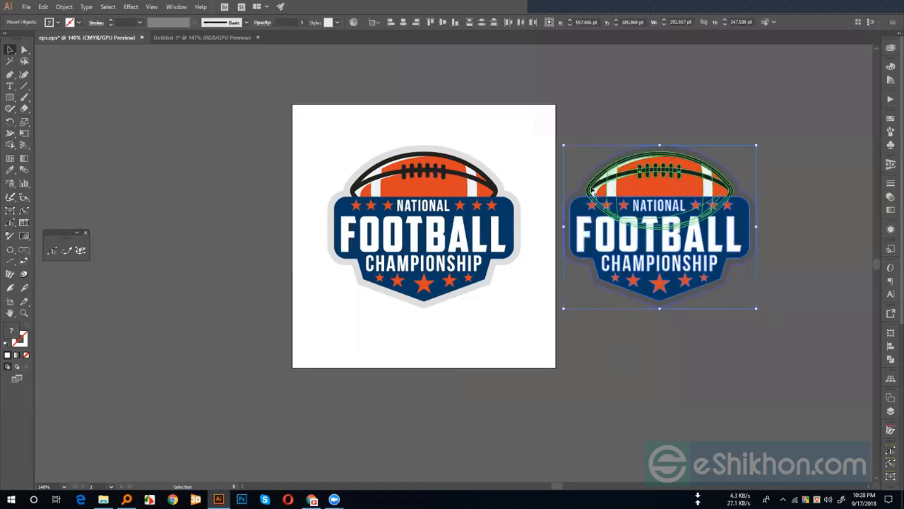
{"action": "left_click", "coordinate": [621, 113]}
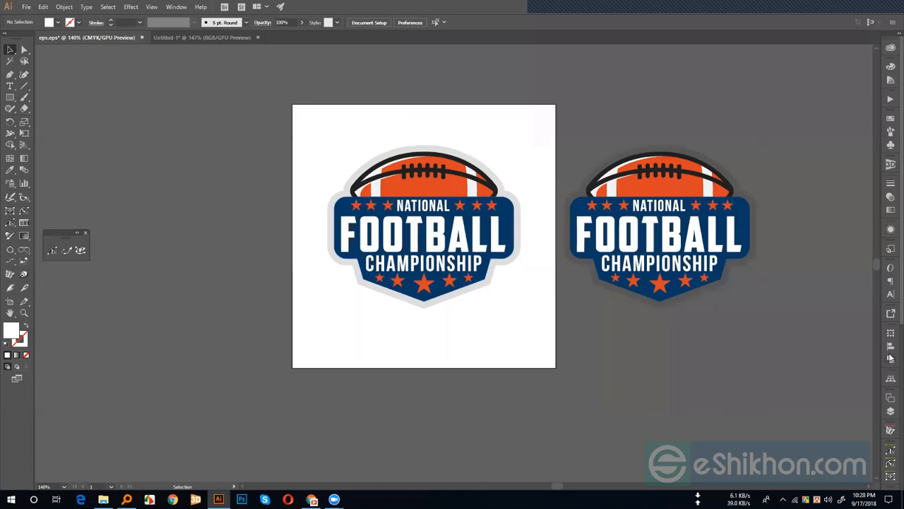
{"action": "left_click", "coordinate": [486, 247]}
{"action": "left_click", "coordinate": [463, 244]}
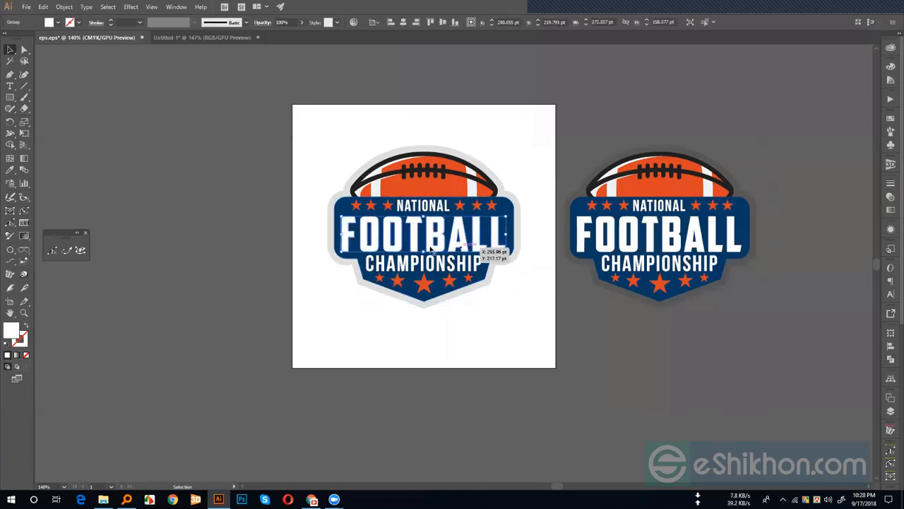
{"action": "left_click", "coordinate": [409, 202]}
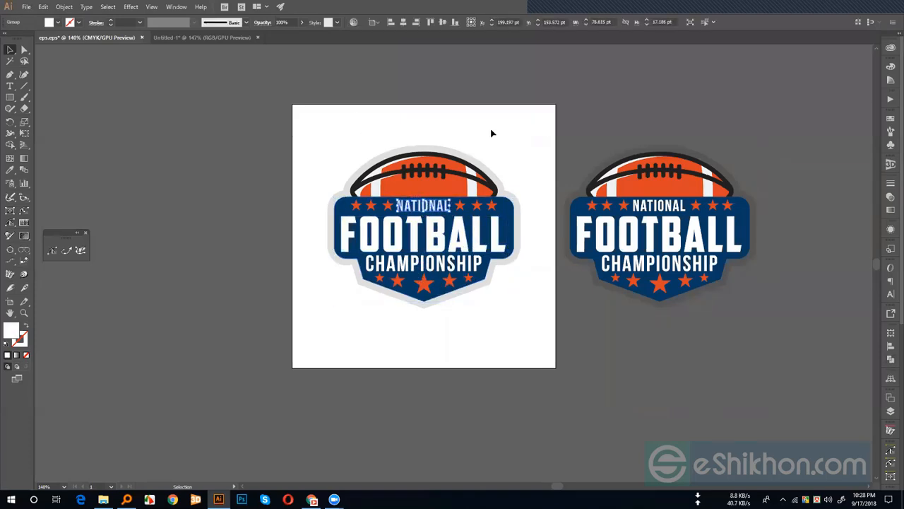
{"action": "left_click", "coordinate": [455, 203]}
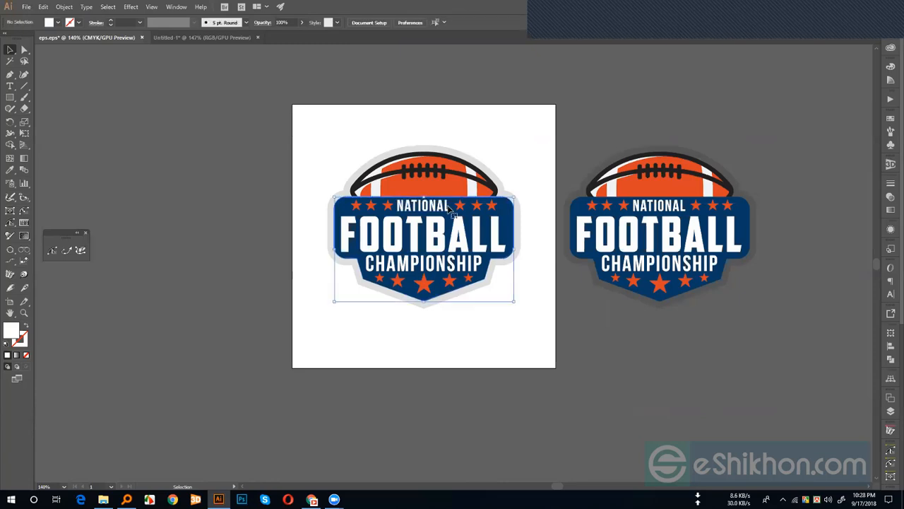
- Group the NATIONAL, FOOTBALL and CHAMPIONSHIP lettering of the original logo together
{"action": "left_click", "coordinate": [446, 204]}
{"action": "left_click", "coordinate": [439, 240], "text": "shift"}
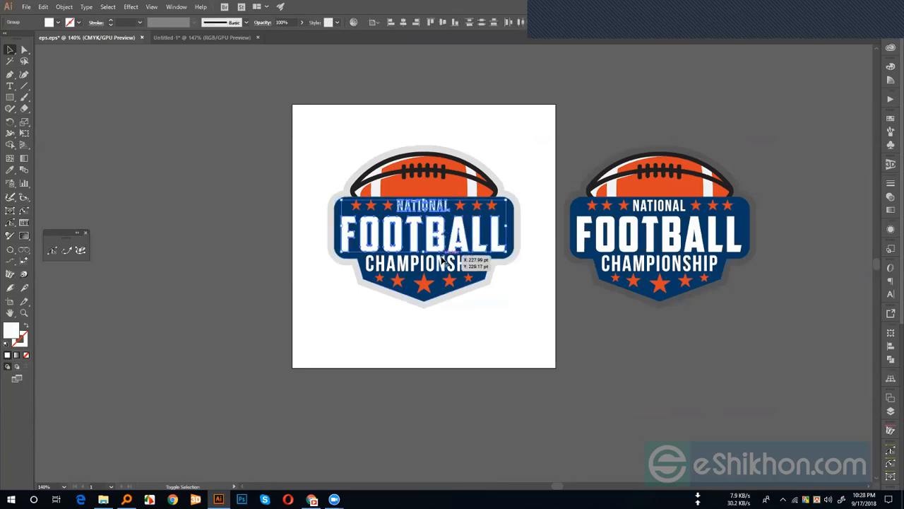
{"action": "left_click", "coordinate": [445, 264], "text": "shift"}
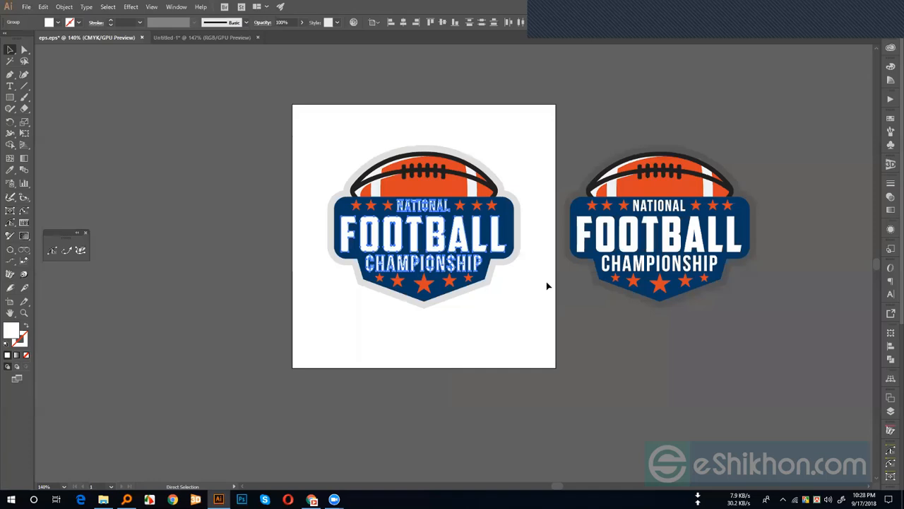
{"action": "key", "text": "ctrl+g"}
- Examine the original logo's blue badge, an upper star and the orange football body by selecting them individually
{"action": "left_click", "coordinate": [486, 201]}
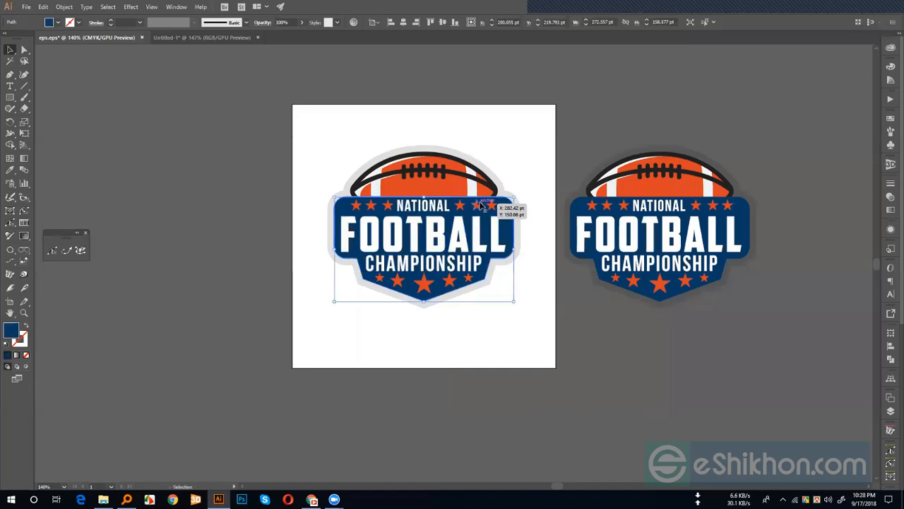
{"action": "left_click", "coordinate": [477, 206]}
{"action": "left_click", "coordinate": [525, 185]}
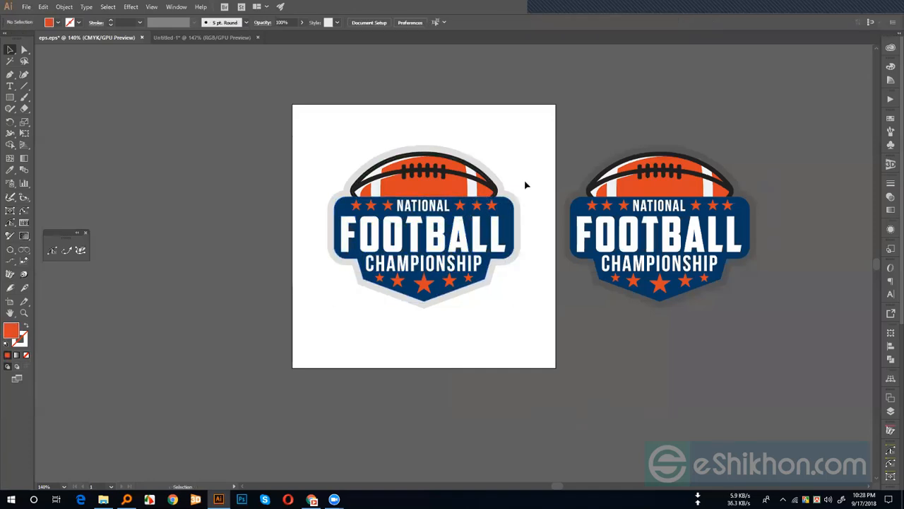
{"action": "key", "text": "ctrl+plus"}
{"action": "key", "text": "ctrl+plus"}
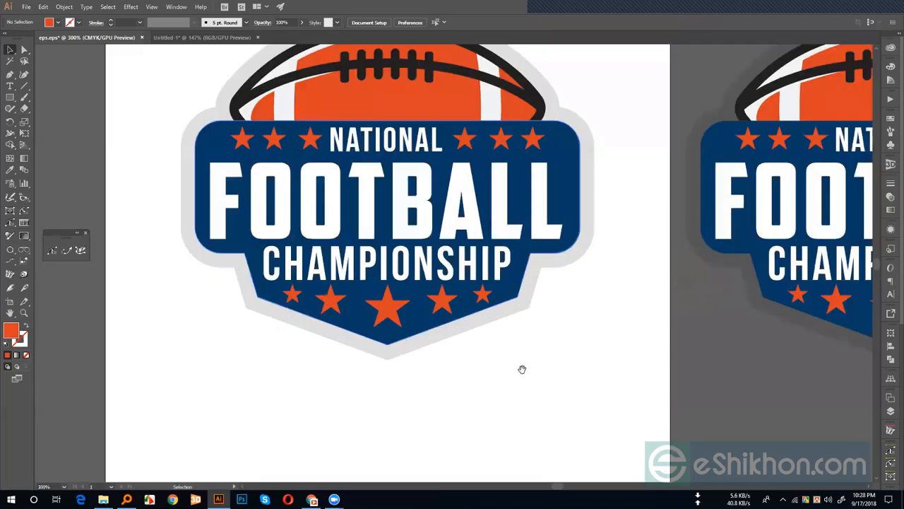
{"action": "key", "text": "ctrl+plus"}
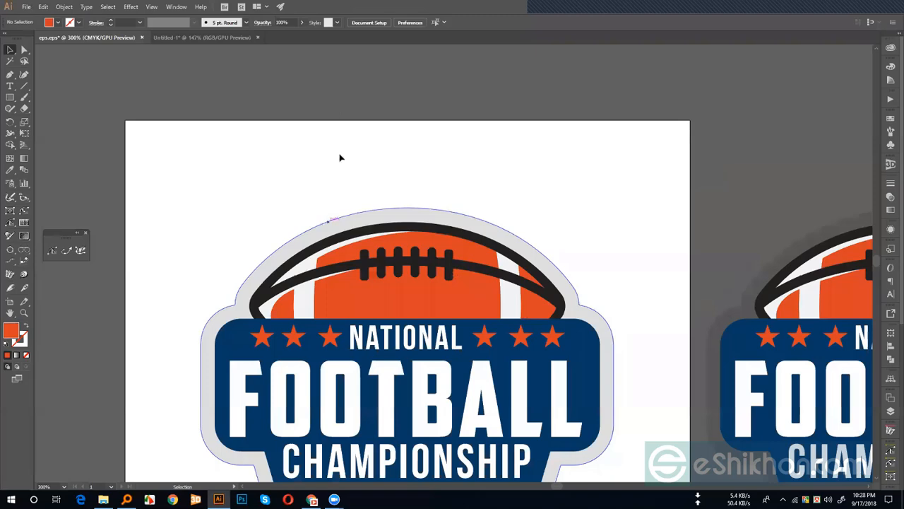
{"action": "scroll", "coordinate": [325, 292], "scroll_direction": "down", "scroll_amount": 2}
{"action": "left_click", "coordinate": [325, 305]}
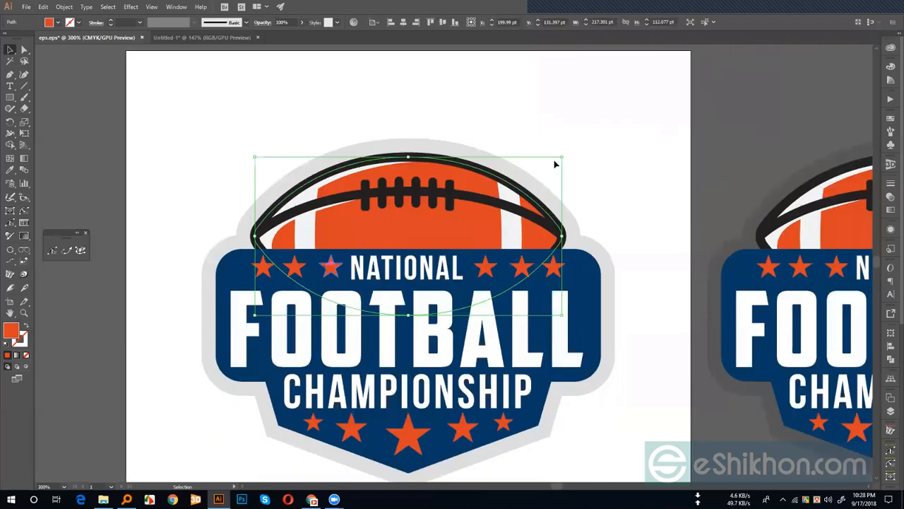
{"action": "left_click", "coordinate": [598, 173]}
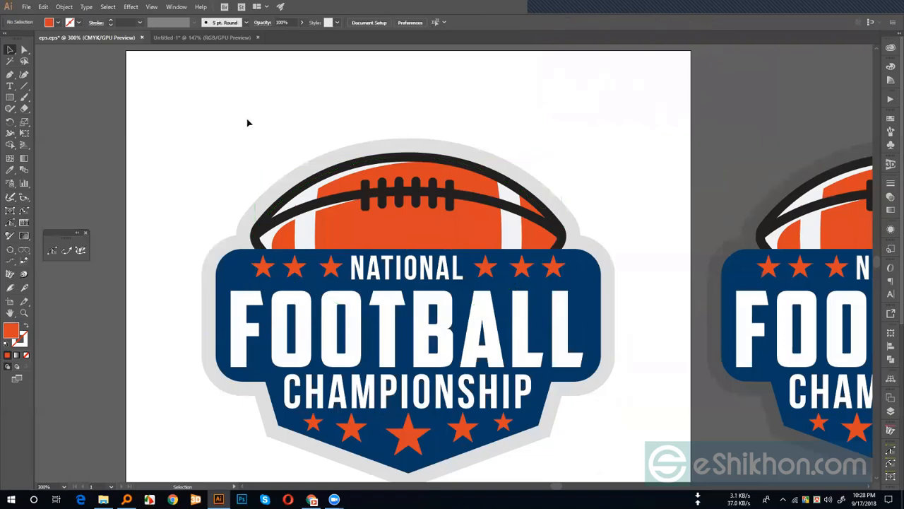
- Examine how the orange football shape continues behind the blue badge by selecting the whole logo and the orange shape
{"action": "left_click_drag", "start_coordinate": [251, 172], "coordinate": [255, 108]}
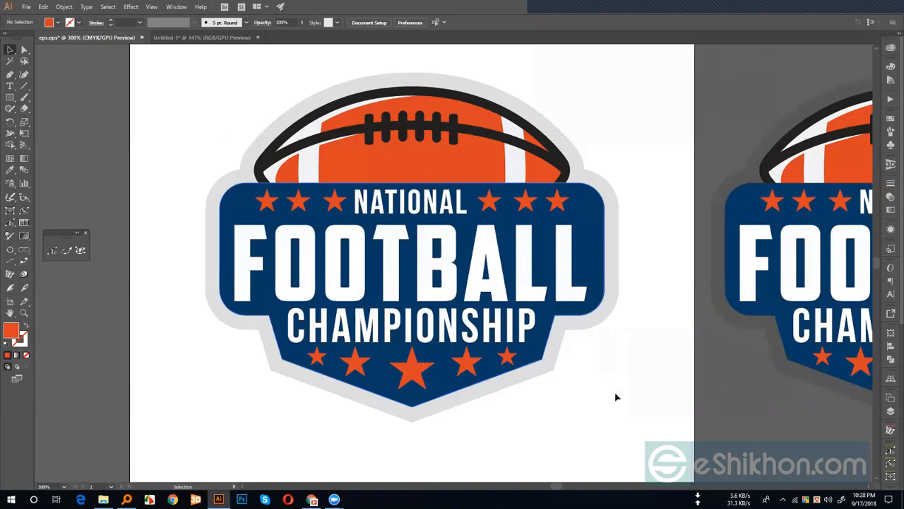
{"action": "left_click", "coordinate": [373, 249]}
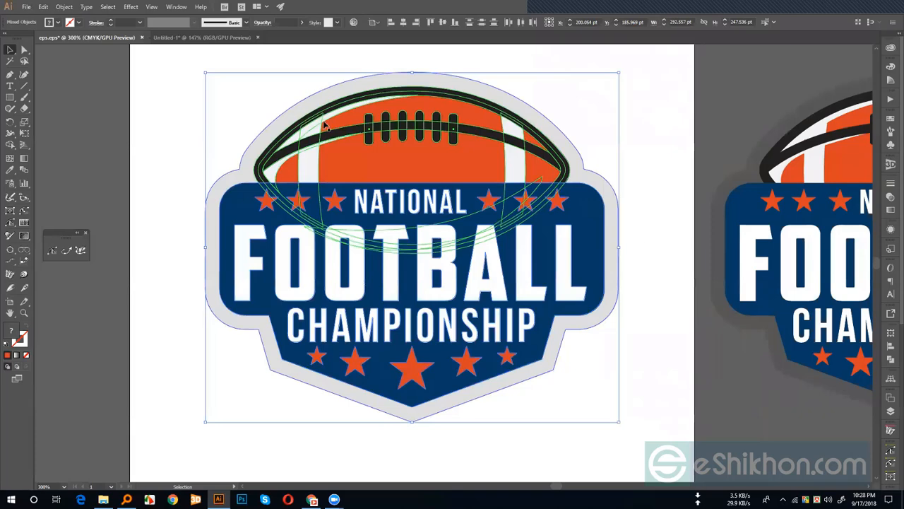
{"action": "left_click", "coordinate": [357, 159]}
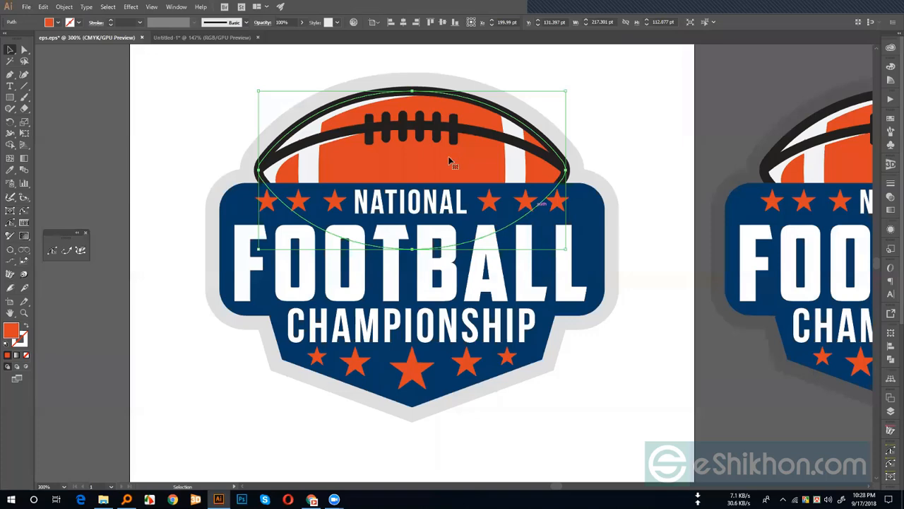
{"action": "left_click", "coordinate": [631, 103]}
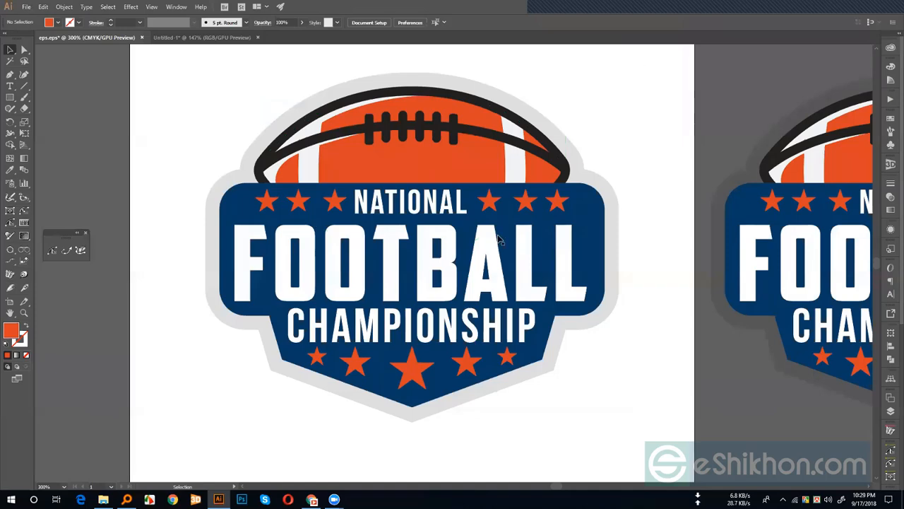
{"action": "left_click", "coordinate": [479, 171]}
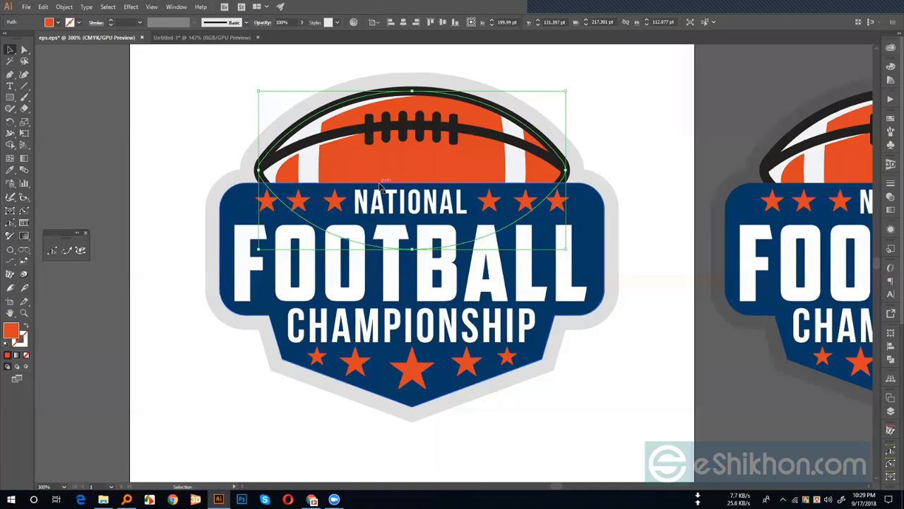
{"action": "left_click", "coordinate": [614, 157]}
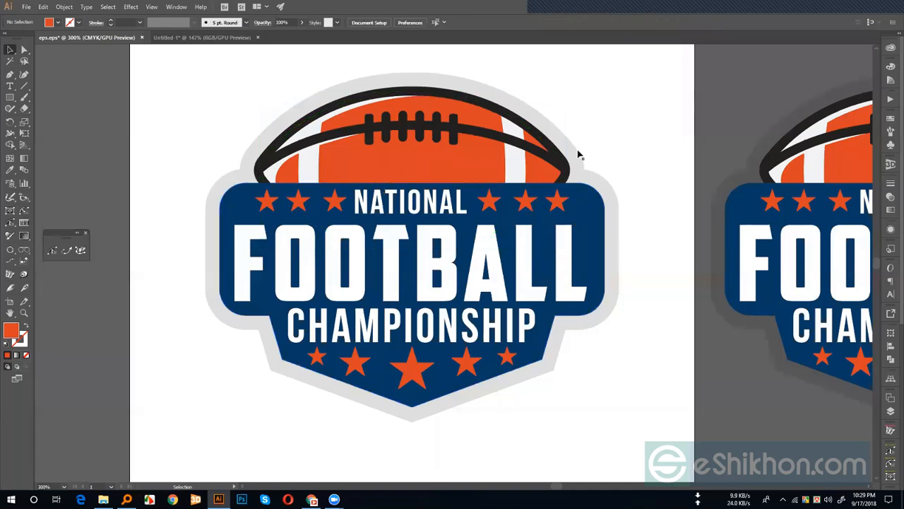
{"action": "left_click", "coordinate": [414, 166]}
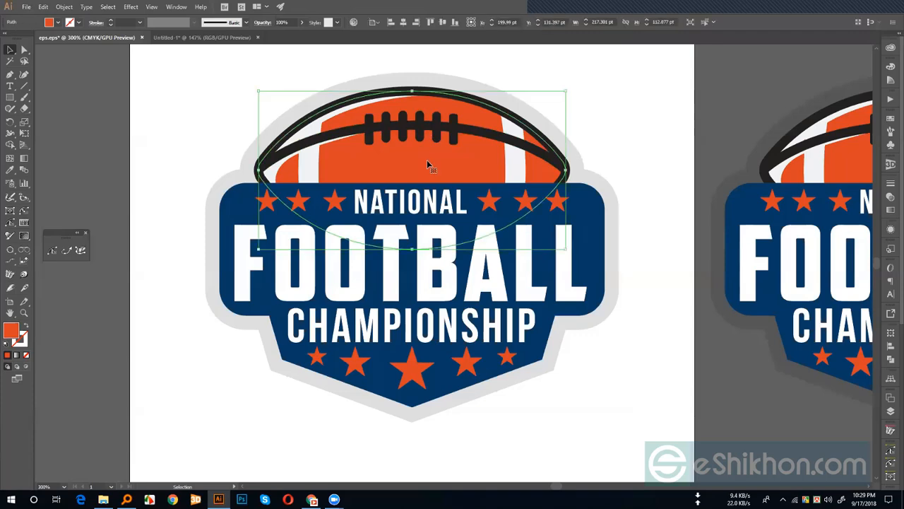
{"action": "left_click", "coordinate": [682, 142]}
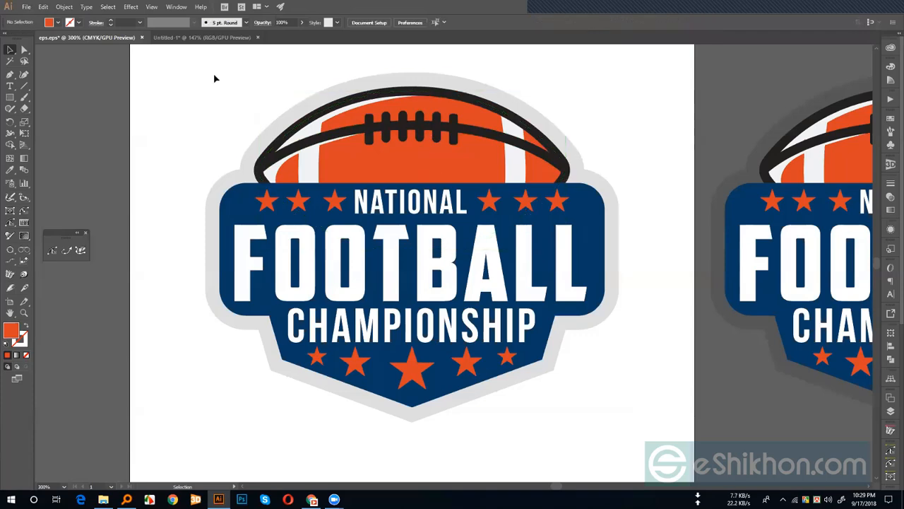
- Select the entire original logo and place another copy about 370 pt to its left, outside the artboard, leaving nothing selected
{"action": "left_click_drag", "start_coordinate": [176, 73], "coordinate": [615, 409]}
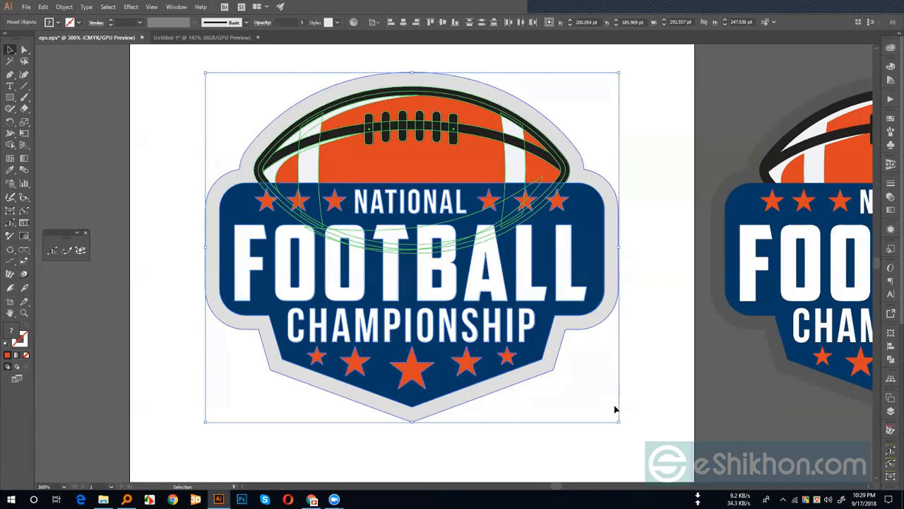
{"action": "key", "text": "ctrl+shift+a"}
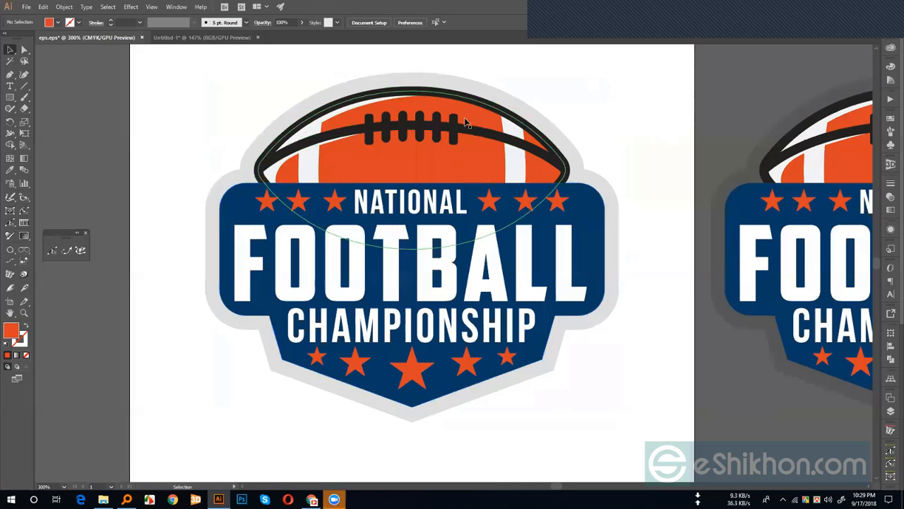
{"action": "left_click_drag", "start_coordinate": [220, 82], "coordinate": [569, 381]}
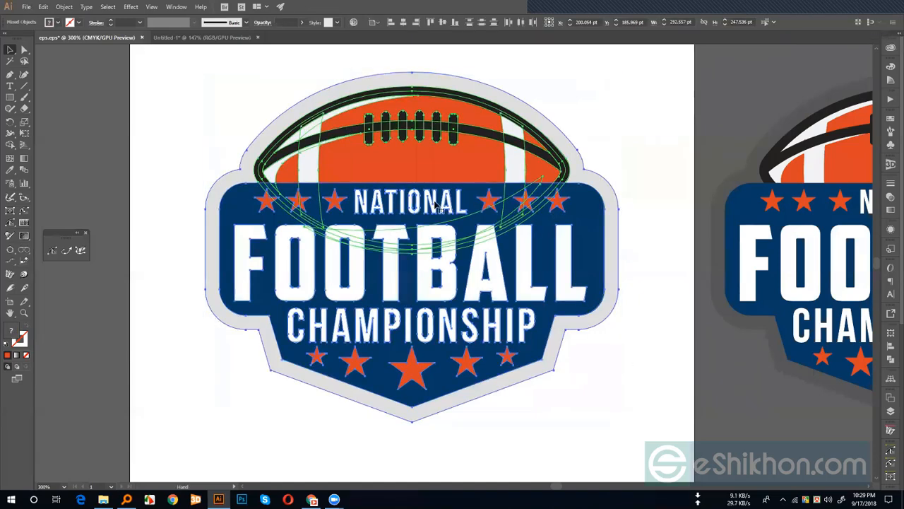
{"action": "left_click_drag", "start_coordinate": [142, 179], "coordinate": [236, 182]}
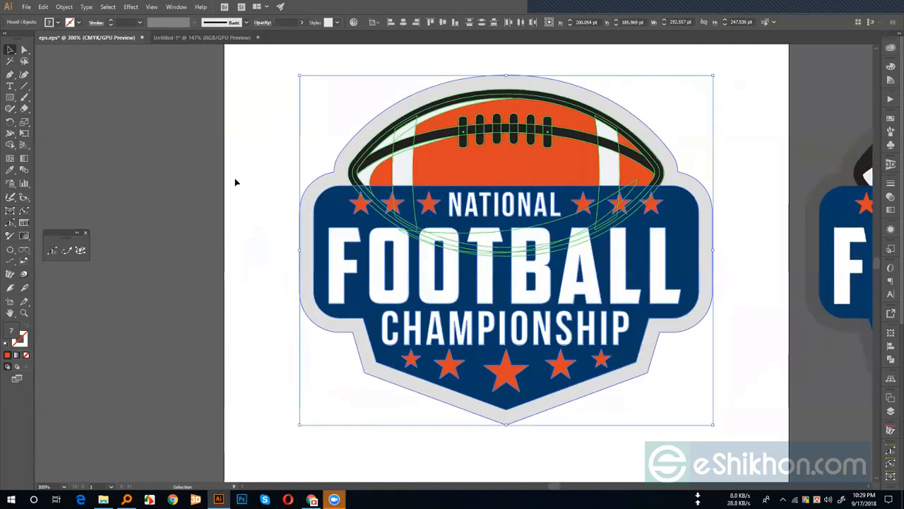
{"action": "left_click_drag", "start_coordinate": [236, 235], "coordinate": [474, 248]}
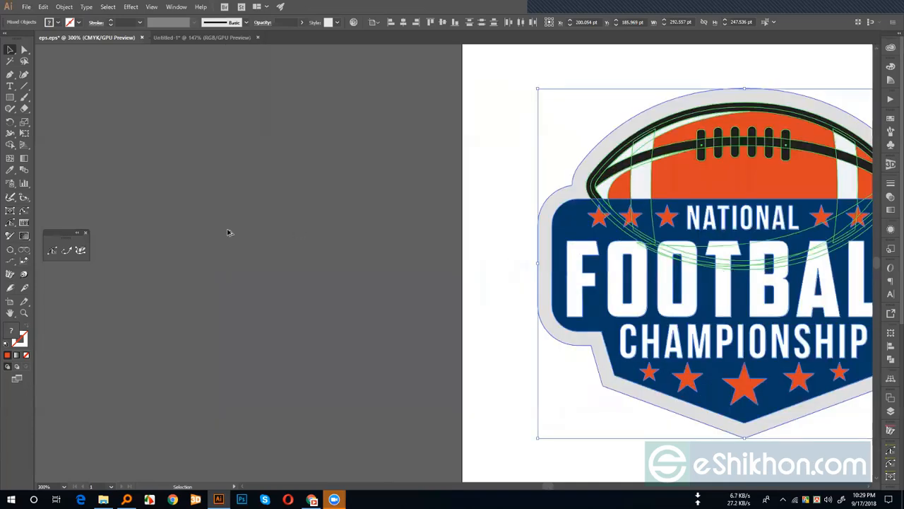
{"action": "left_click_drag", "start_coordinate": [730, 232], "coordinate": [207, 232]}
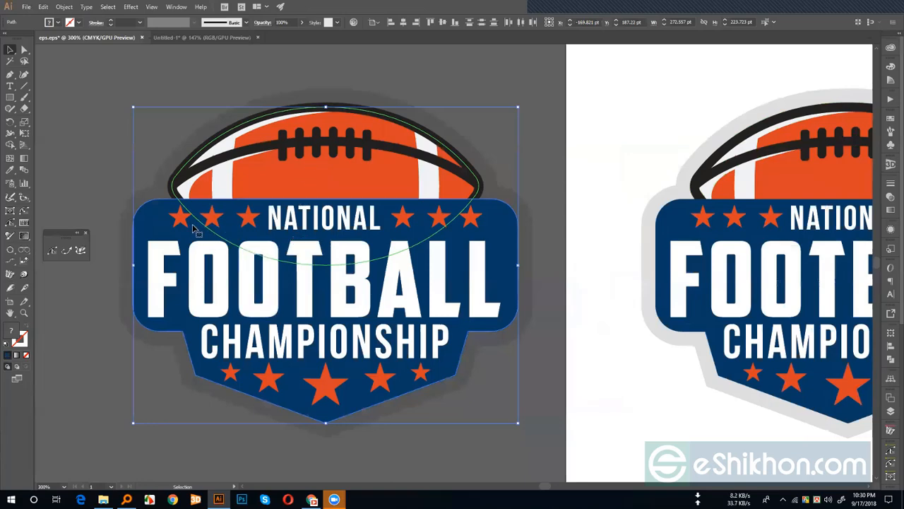
{"action": "left_click", "coordinate": [574, 209]}
{"action": "left_click_drag", "start_coordinate": [513, 198], "coordinate": [332, 192]}
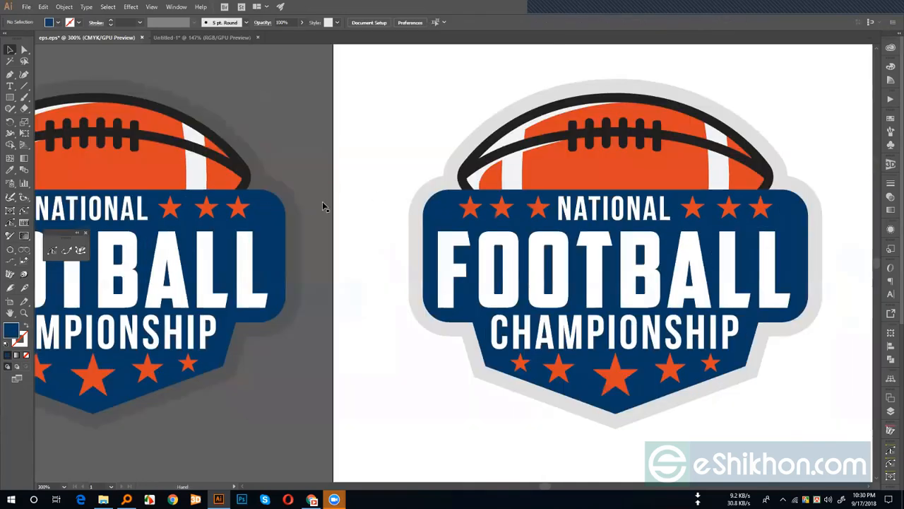
{"action": "left_click_drag", "start_coordinate": [463, 206], "coordinate": [352, 218]}
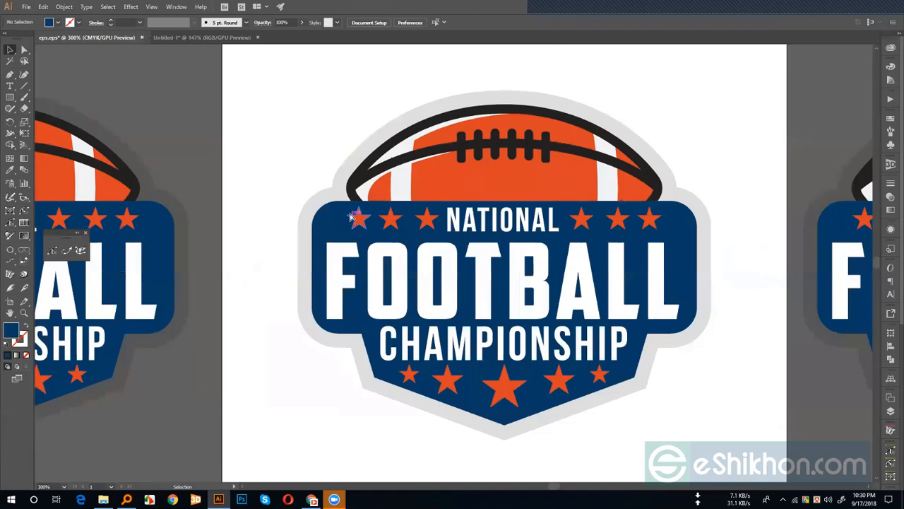
- Switch to Everything, search for "old file" and open the Old File folder inside Screen Printing Design
{"action": "key", "text": "ctrl+minus"}
{"action": "key", "text": "ctrl+minus"}
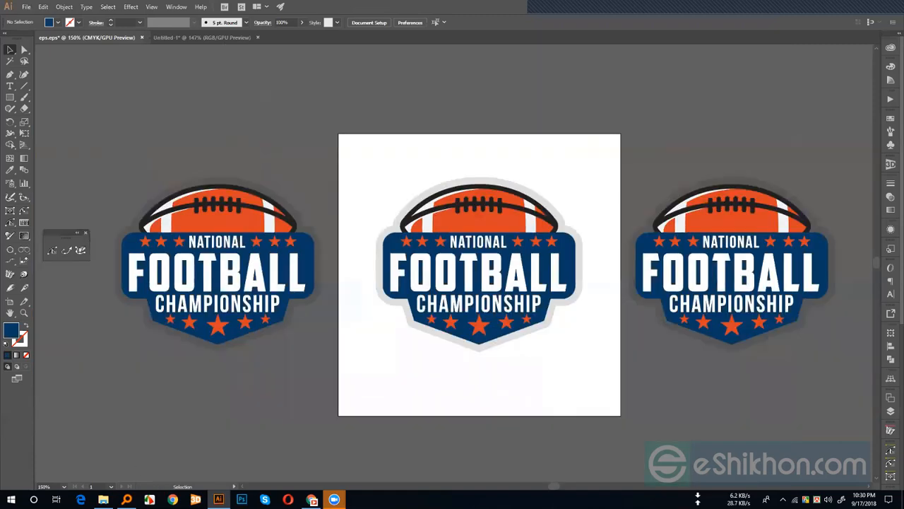
{"action": "left_click", "coordinate": [126, 498]}
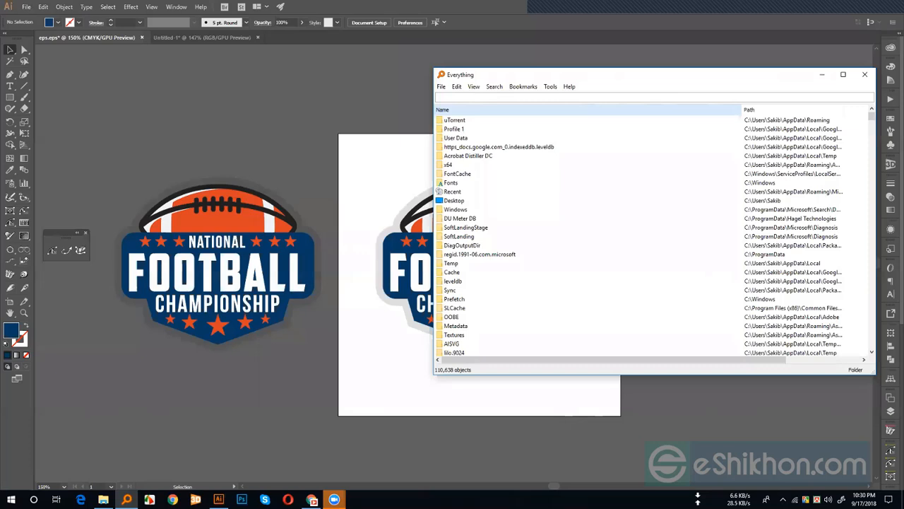
{"action": "type", "text": "old"}
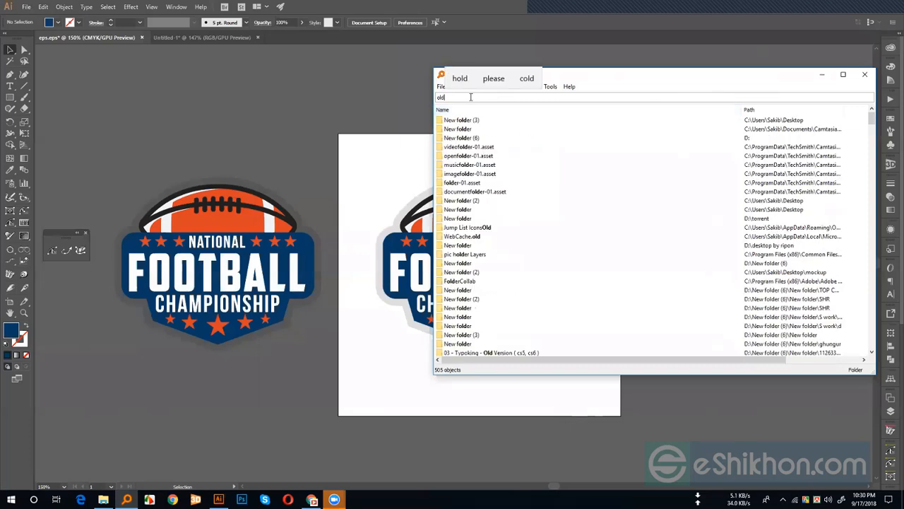
{"action": "type", "text": " fi"}
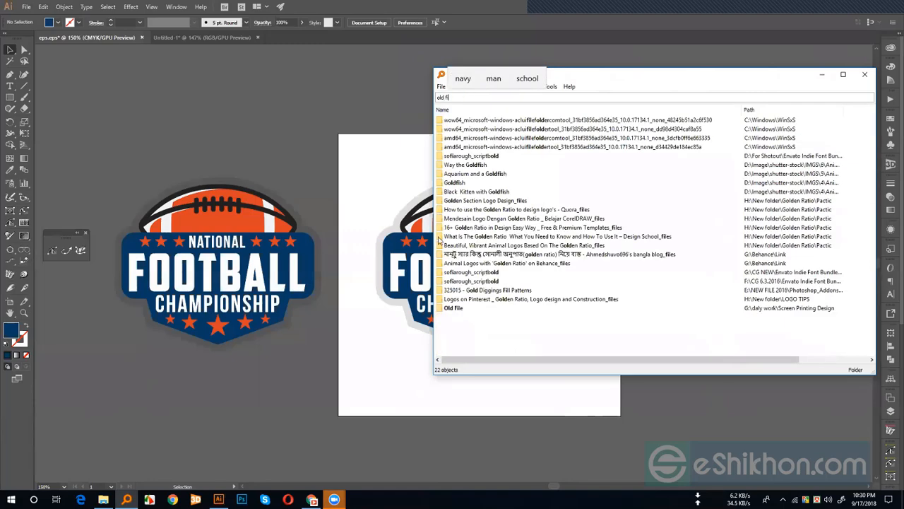
{"action": "type", "text": "le"}
{"action": "double_click", "coordinate": [453, 236]}
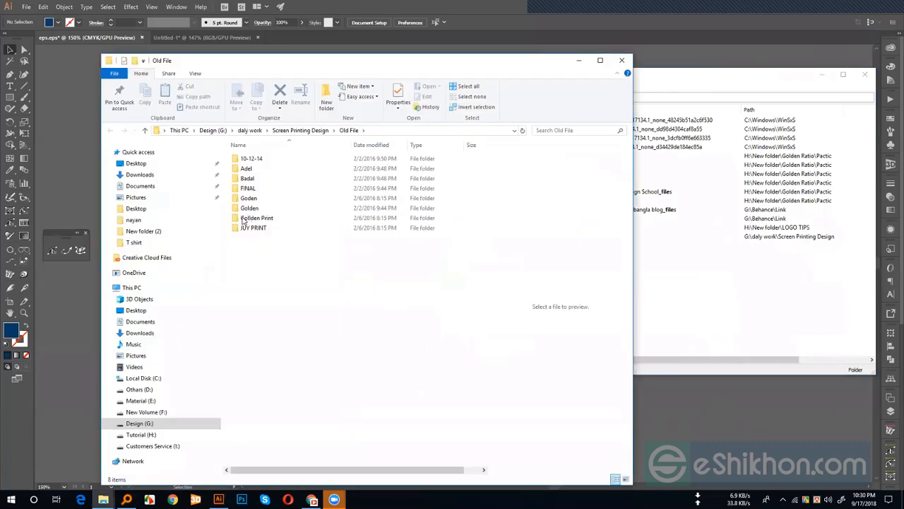
- Preview the EPS and love.jpg files in the 24-04-15 folder of Gollden Print, and return to Old File
{"action": "double_click", "coordinate": [244, 219]}
{"action": "double_click", "coordinate": [251, 161]}
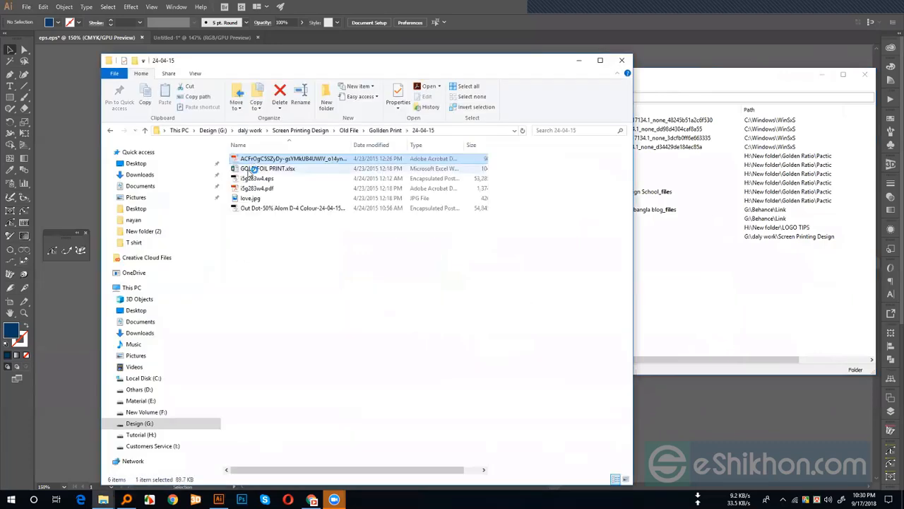
{"action": "left_click", "coordinate": [249, 178]}
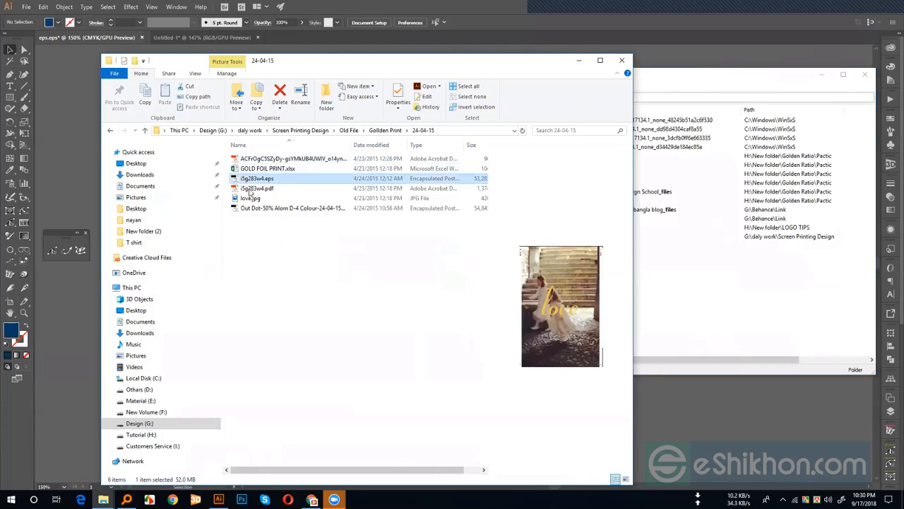
{"action": "left_click", "coordinate": [251, 197]}
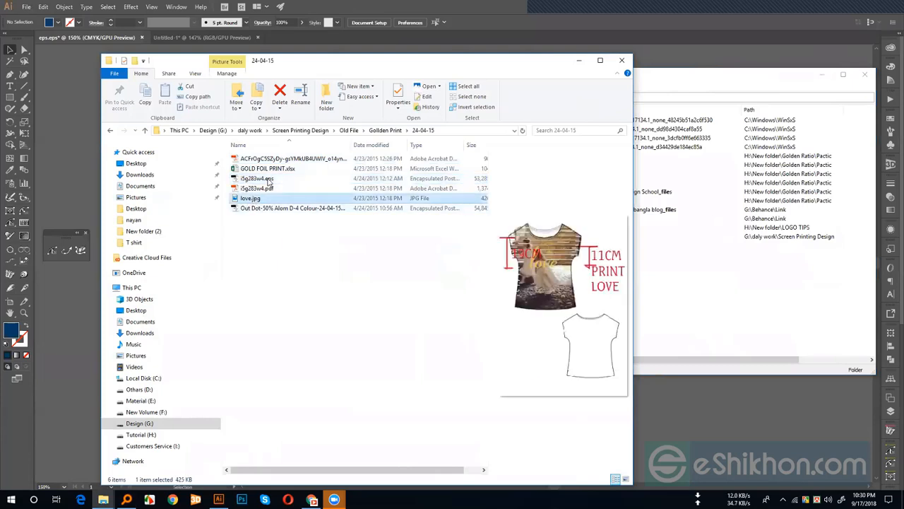
{"action": "left_click", "coordinate": [385, 130]}
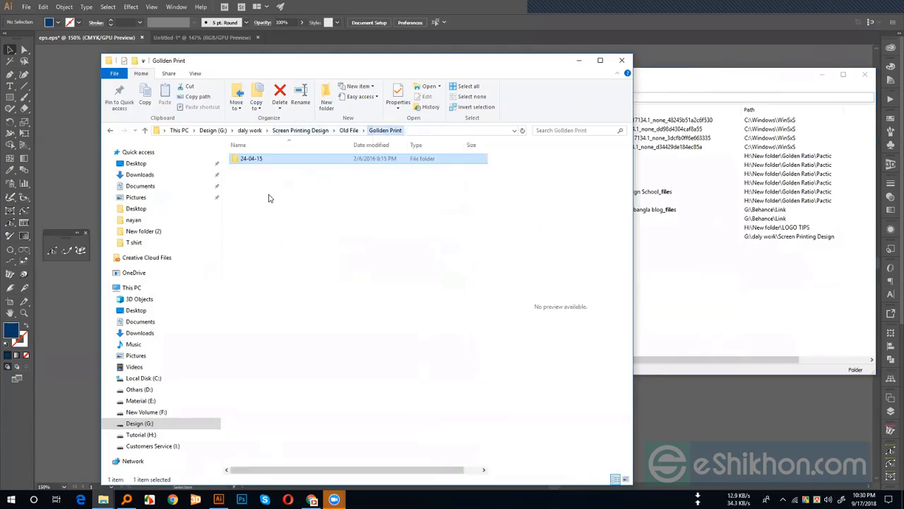
{"action": "left_click", "coordinate": [381, 133]}
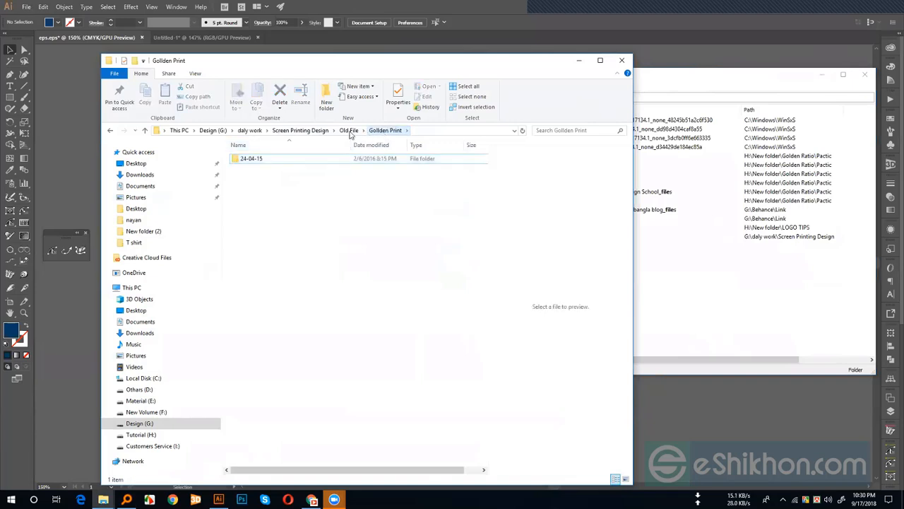
{"action": "left_click", "coordinate": [349, 130]}
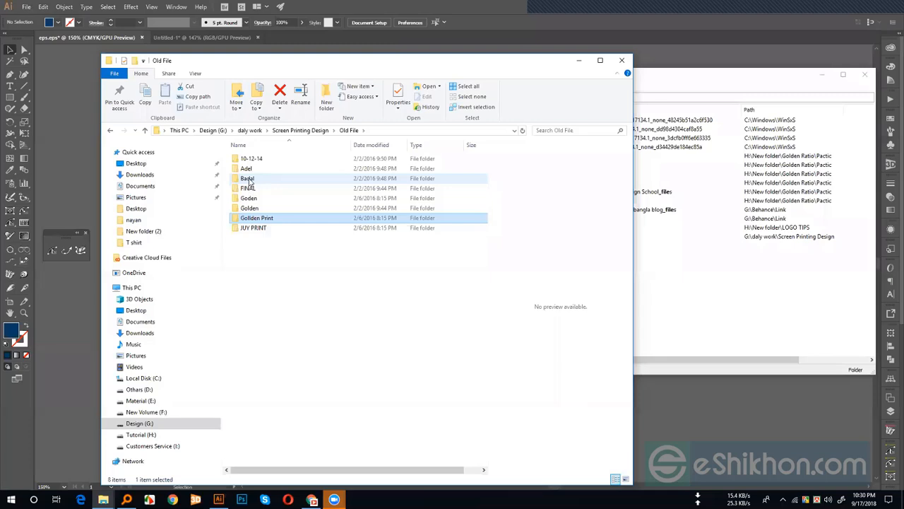
- Open the JUY PRINT folder and preview its Artwork MTB 1511-06, COllege and IGABIELAGE files
{"action": "double_click", "coordinate": [249, 227]}
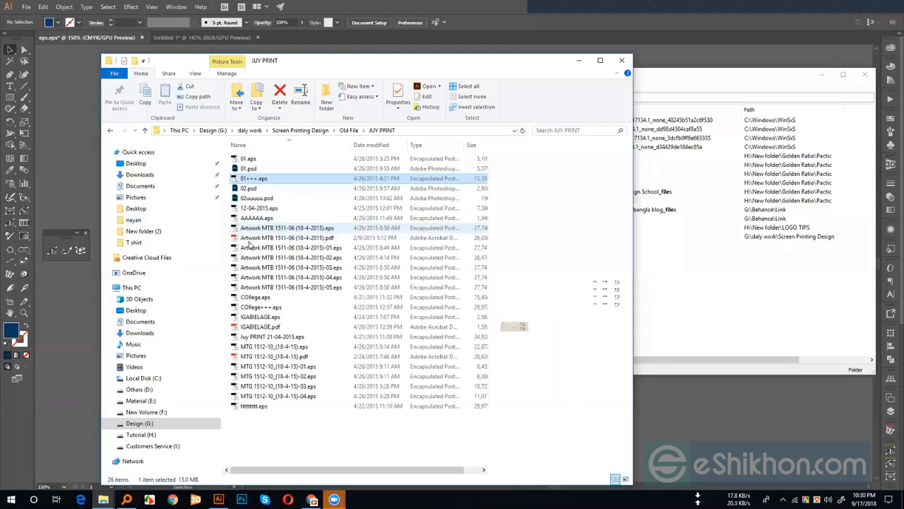
{"action": "left_click", "coordinate": [253, 266]}
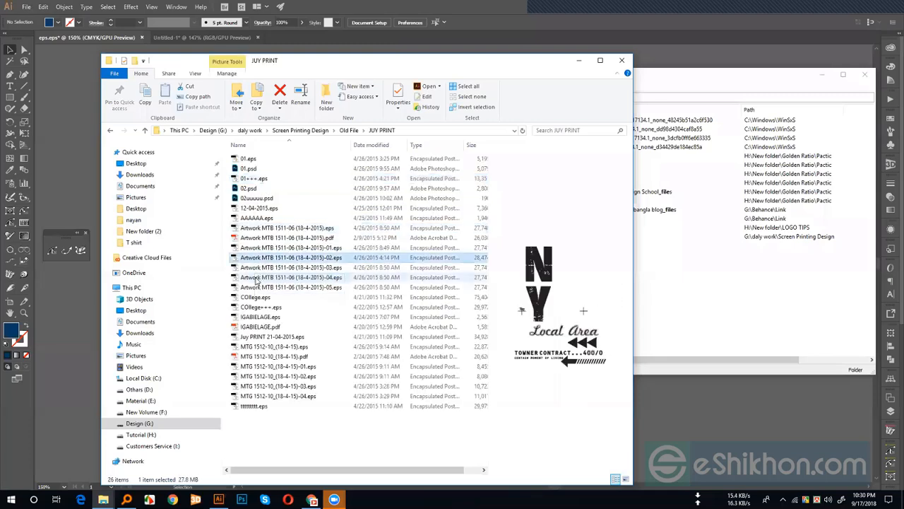
{"action": "left_click", "coordinate": [256, 278]}
{"action": "left_click", "coordinate": [256, 288]}
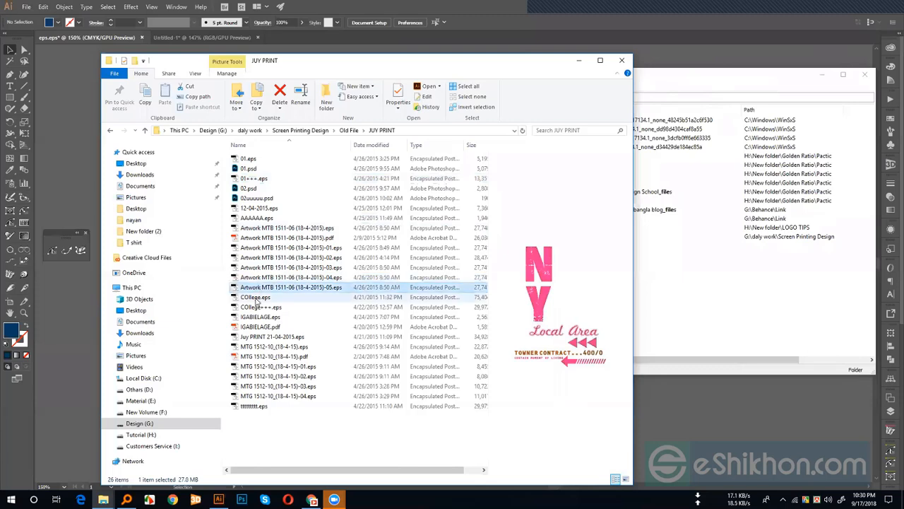
{"action": "left_click", "coordinate": [255, 297]}
{"action": "left_click", "coordinate": [255, 308]}
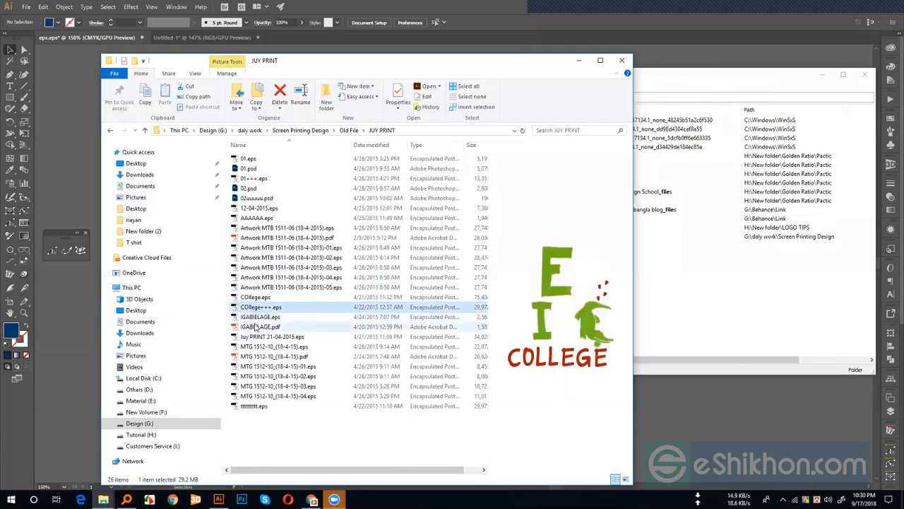
{"action": "left_click", "coordinate": [256, 317]}
{"action": "left_click", "coordinate": [256, 328]}
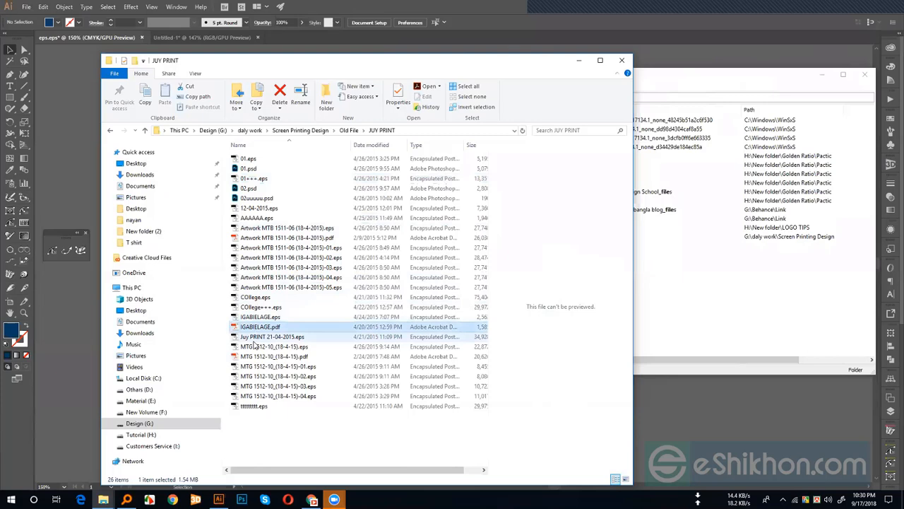
- Preview the Juy PRINT 21-04-2015 file and the MTG 1512-10 artwork files in the folder
{"action": "left_click", "coordinate": [254, 339]}
{"action": "left_click", "coordinate": [255, 347]}
{"action": "left_click", "coordinate": [255, 357]}
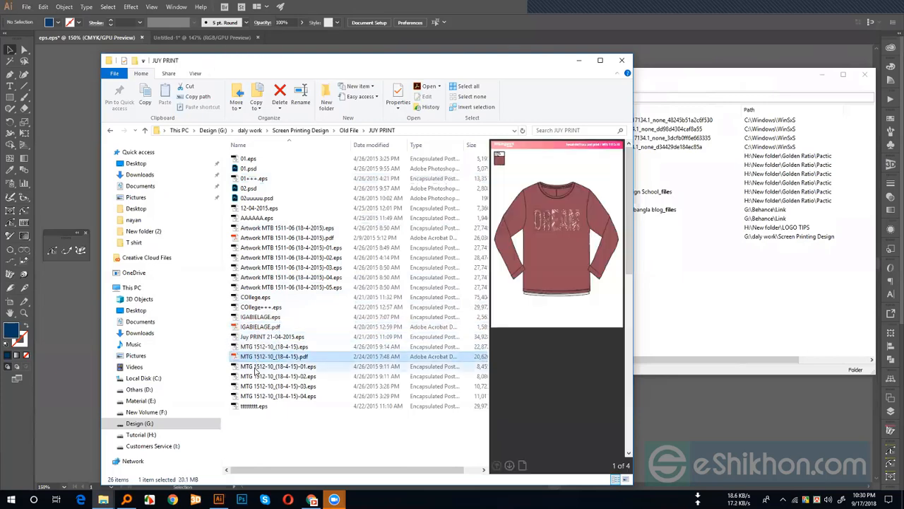
{"action": "left_click", "coordinate": [256, 368]}
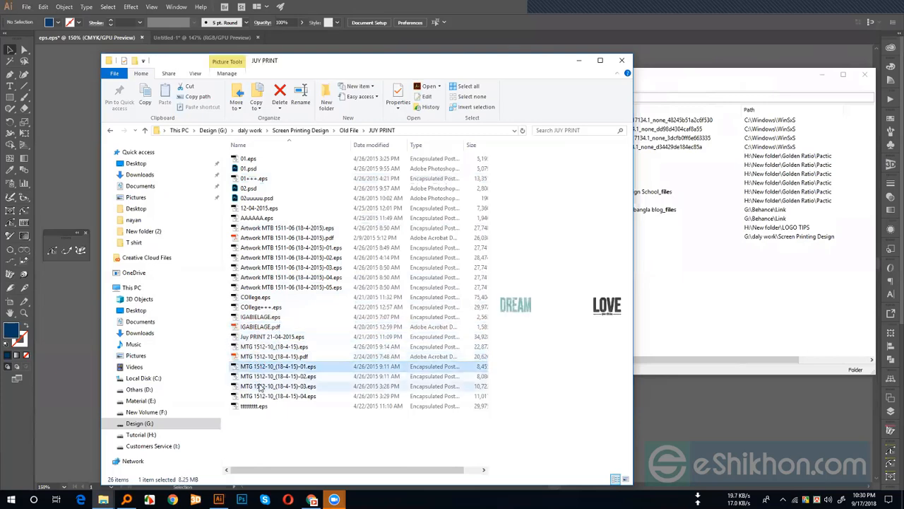
{"action": "left_click", "coordinate": [262, 377]}
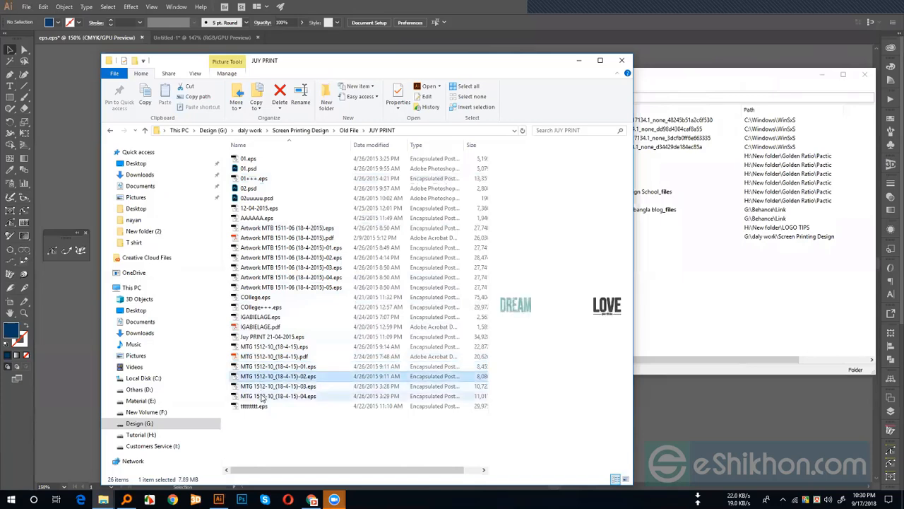
{"action": "left_click", "coordinate": [262, 397]}
- Open the last EPS file of the JUY PRINT folder in Illustrator, dismiss the missing fonts notice and leave nothing selected
{"action": "left_click", "coordinate": [261, 406]}
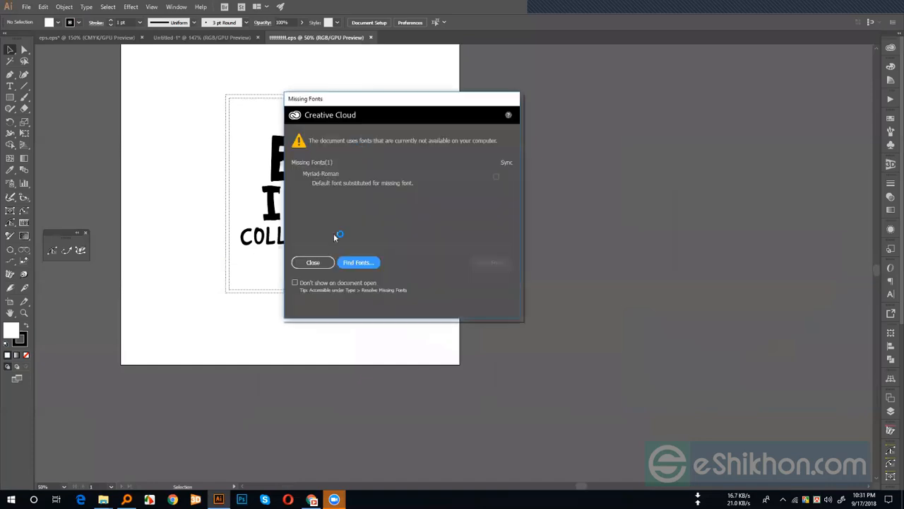
{"action": "left_click", "coordinate": [314, 262]}
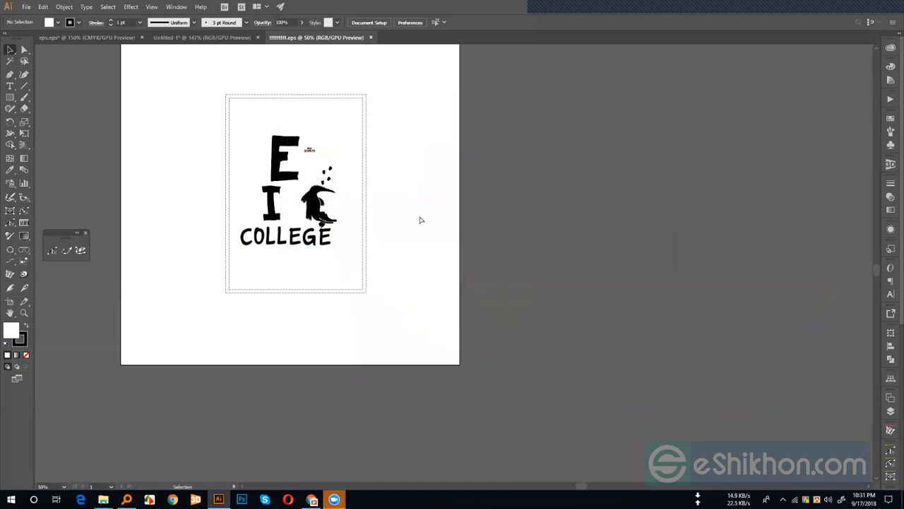
{"action": "key", "text": "ctrl+equal"}
{"action": "key", "text": "ctrl+equal"}
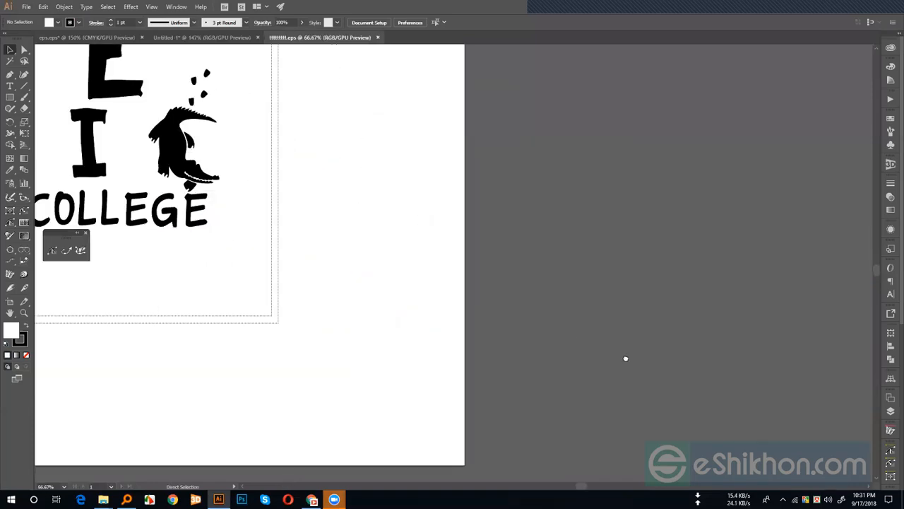
{"action": "key", "text": "ctrl+equal"}
{"action": "left_click_drag", "start_coordinate": [232, 137], "coordinate": [499, 420]}
{"action": "left_click_drag", "start_coordinate": [262, 129], "coordinate": [528, 466]}
{"action": "left_click", "coordinate": [572, 375]}
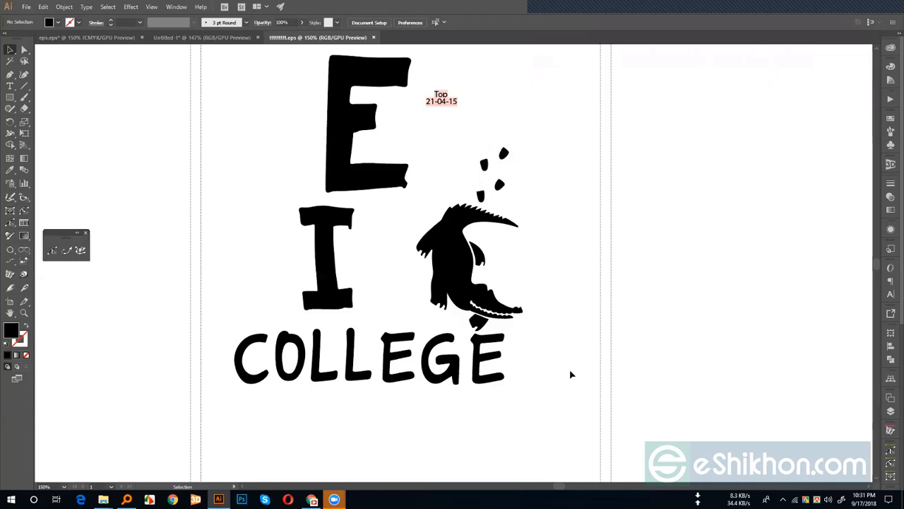
- Ungroup the black E I COLLEGE crocodile artwork twice to separate its nested groups
{"action": "left_click", "coordinate": [454, 244]}
{"action": "right_click", "coordinate": [453, 243]}
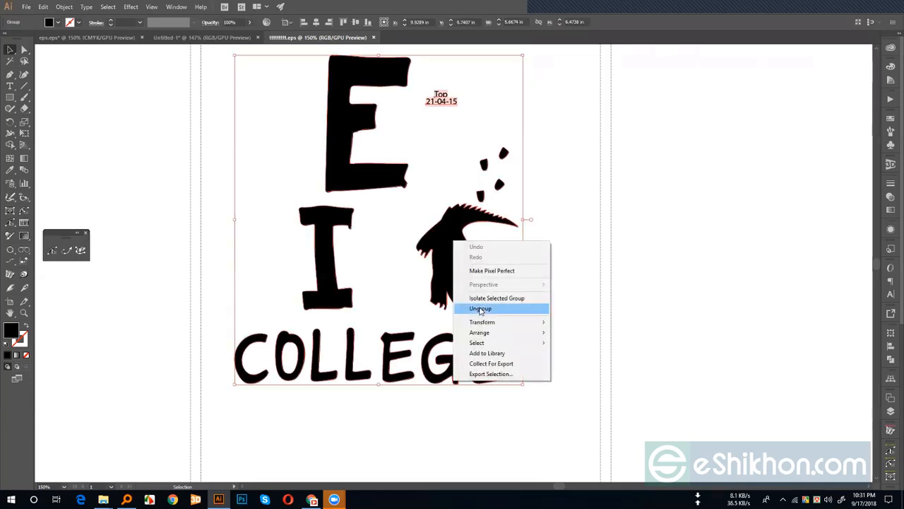
{"action": "left_click", "coordinate": [494, 307]}
{"action": "left_click", "coordinate": [415, 209]}
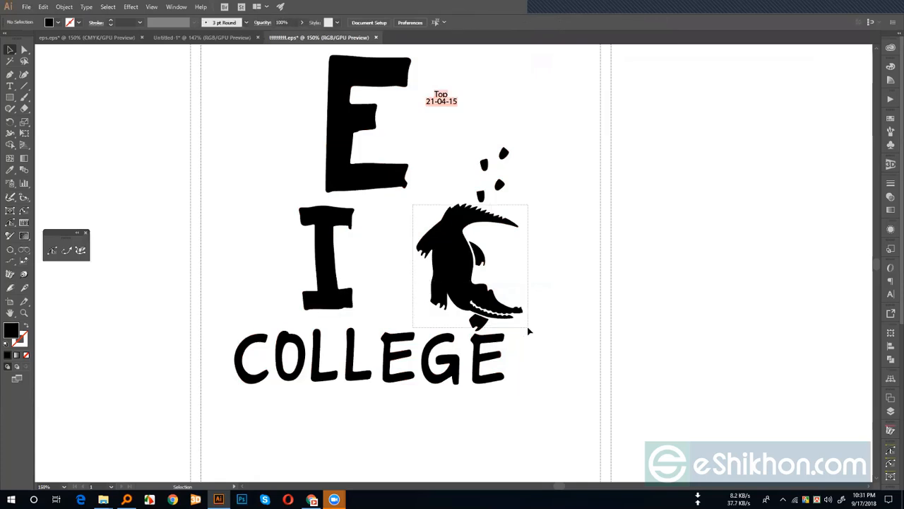
{"action": "left_click", "coordinate": [451, 267]}
{"action": "right_click", "coordinate": [453, 266]}
{"action": "left_click", "coordinate": [479, 330]}
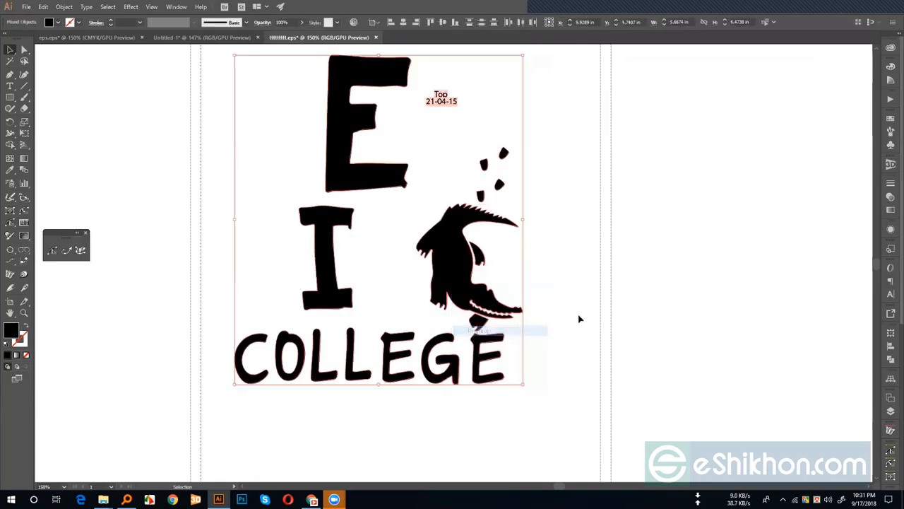
- Group the crocodile's parts together, and group the large letters E and I as a second set
{"action": "left_click", "coordinate": [580, 317]}
{"action": "left_click_drag", "start_coordinate": [536, 330], "coordinate": [535, 330]}
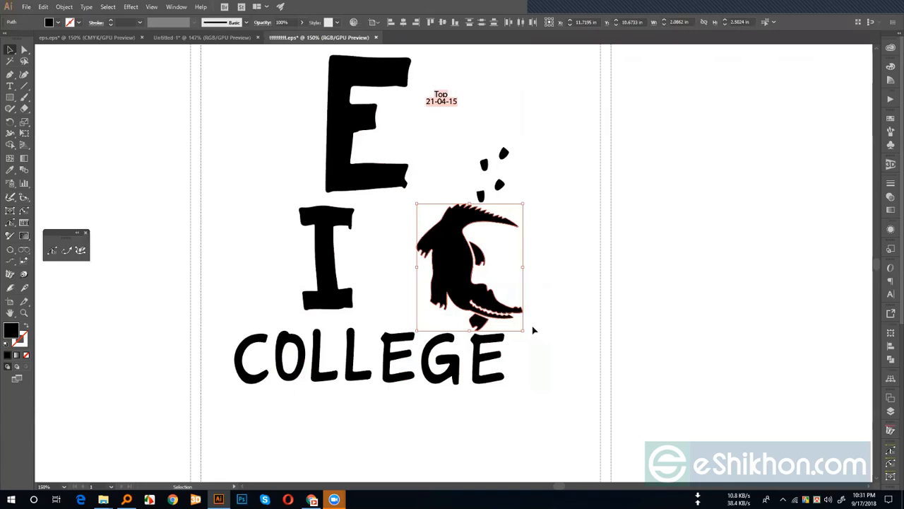
{"action": "key", "text": "ctrl+g"}
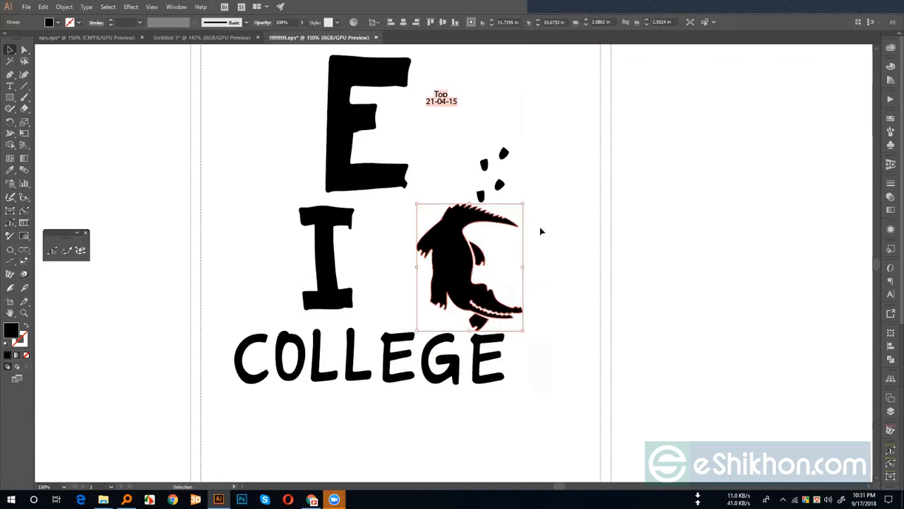
{"action": "left_click", "coordinate": [344, 177]}
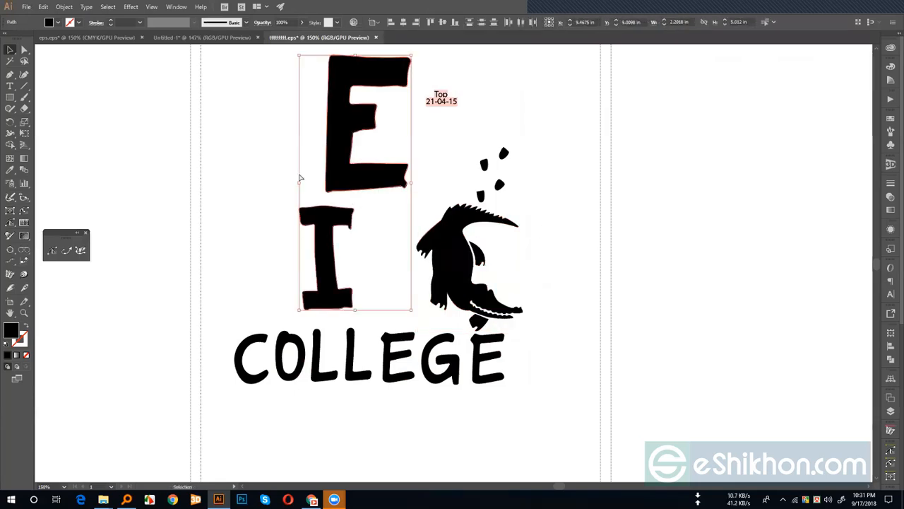
{"action": "key", "text": "ctrl+g"}
- Group the COLLEGE lettering with the four small footprints, show the colour swatches and leave nothing selected
{"action": "left_click_drag", "start_coordinate": [226, 340], "coordinate": [531, 401]}
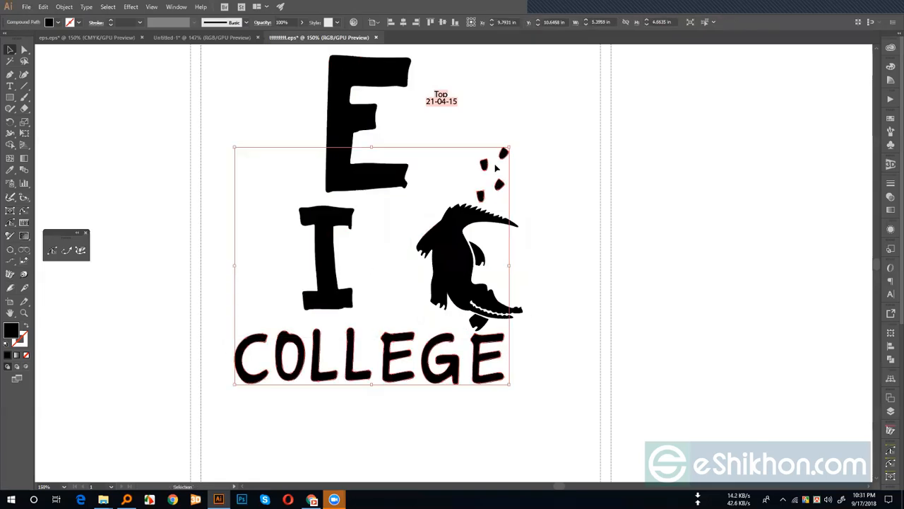
{"action": "key", "text": "a"}
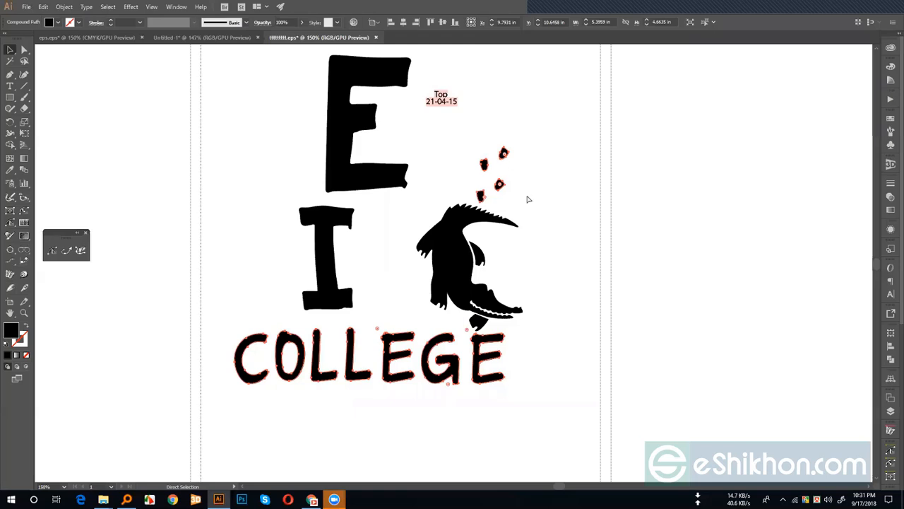
{"action": "left_click", "coordinate": [890, 119]}
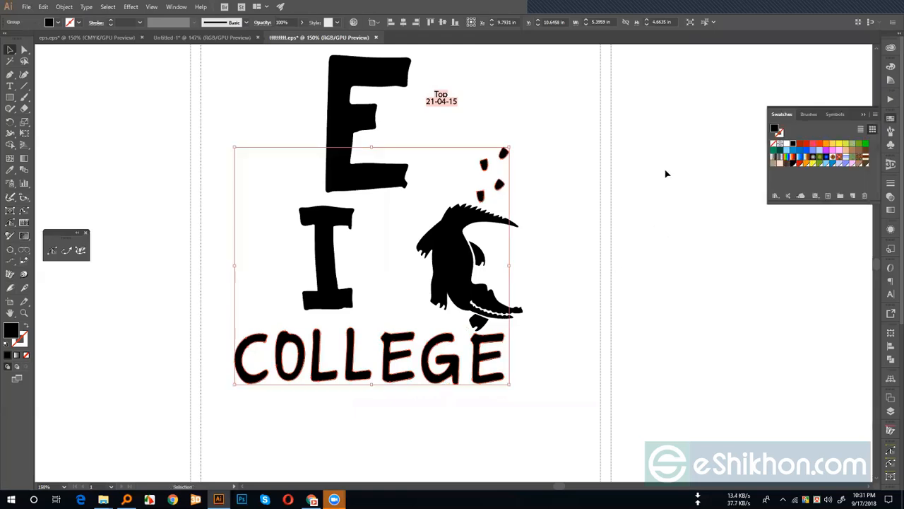
{"action": "left_click", "coordinate": [666, 171]}
- Select the whole E I COLLEGE artwork and place a copy about 6.7 in to its left, beside the dashed frame
{"action": "key", "text": "ctrl+minus"}
{"action": "key", "text": "v"}
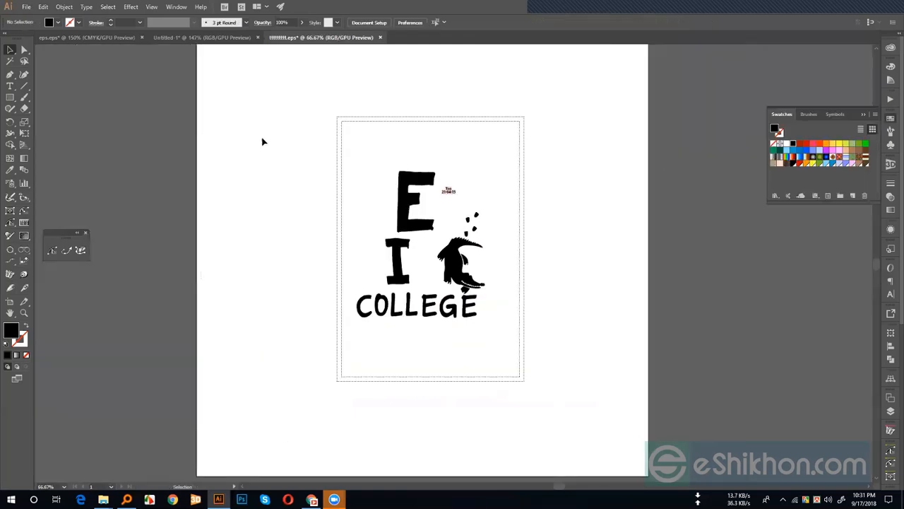
{"action": "left_click_drag", "start_coordinate": [325, 219], "coordinate": [561, 373]}
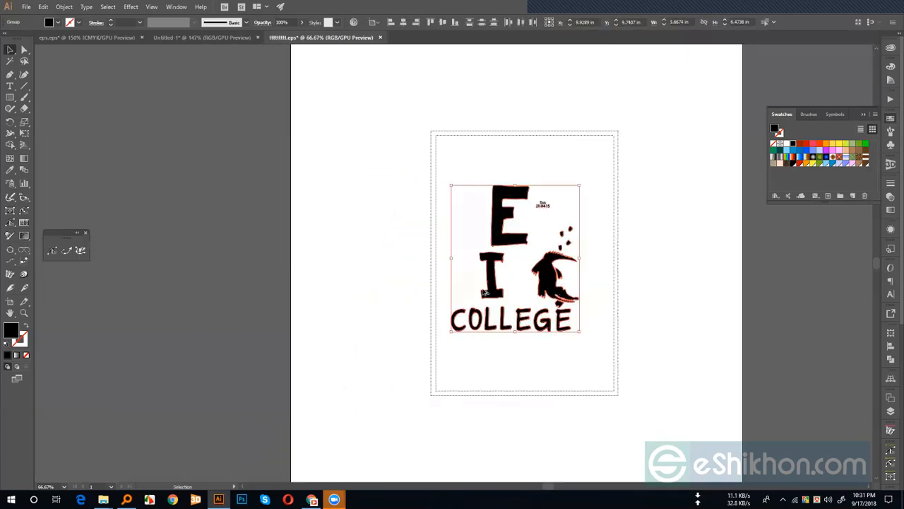
{"action": "left_click_drag", "start_coordinate": [518, 311], "coordinate": [367, 299]}
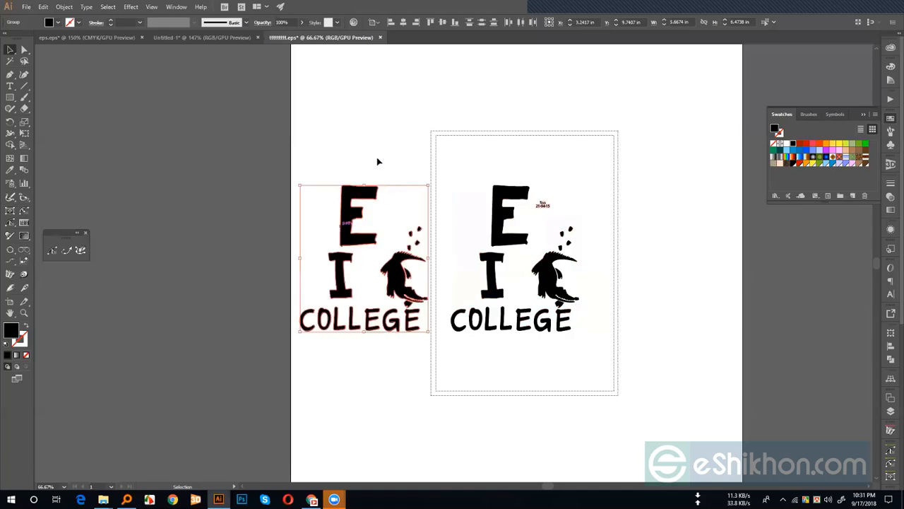
- Inspect the grouped parts of the copied artwork one at a time: the letters E and I, the crocodile, and COLLEGE with the footprints
{"action": "left_click", "coordinate": [356, 202]}
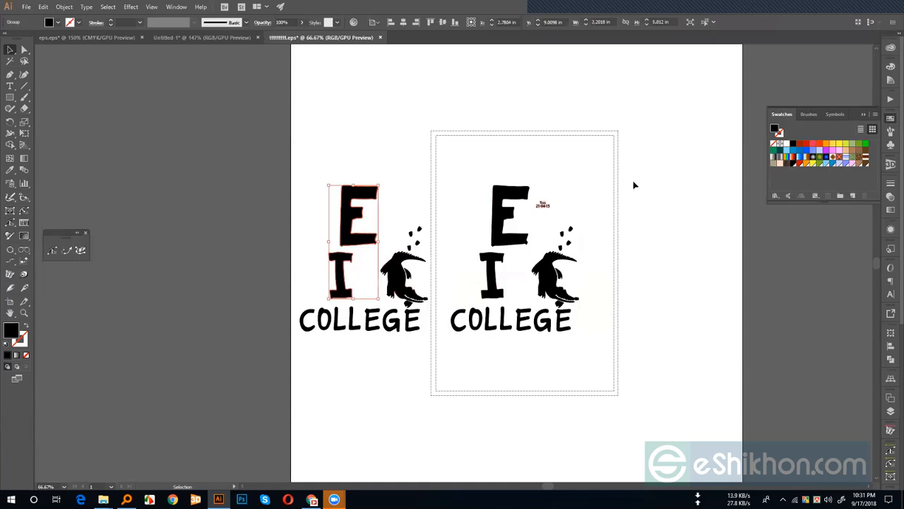
{"action": "left_click", "coordinate": [312, 124]}
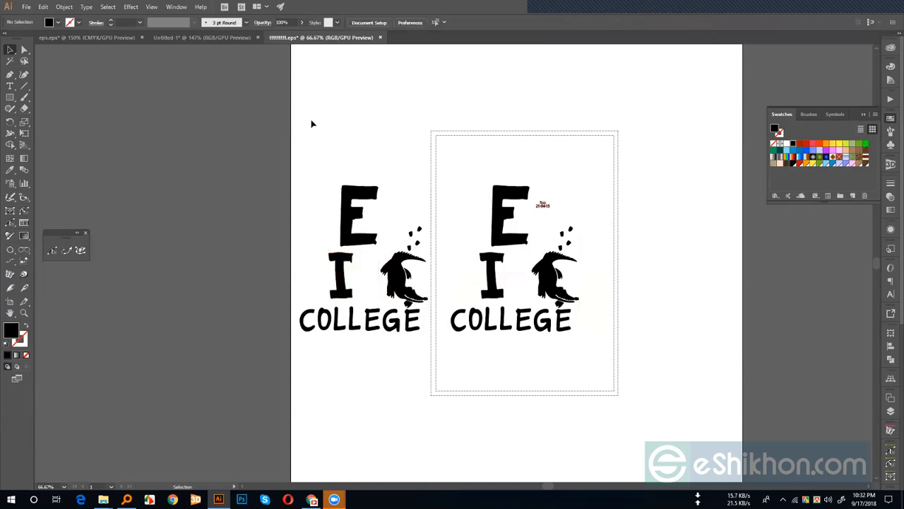
{"action": "left_click", "coordinate": [359, 212]}
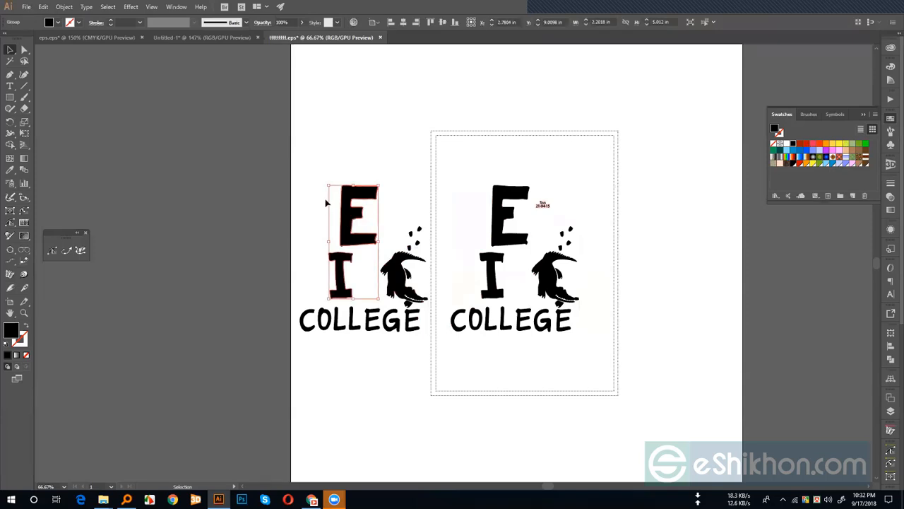
{"action": "left_click", "coordinate": [272, 190]}
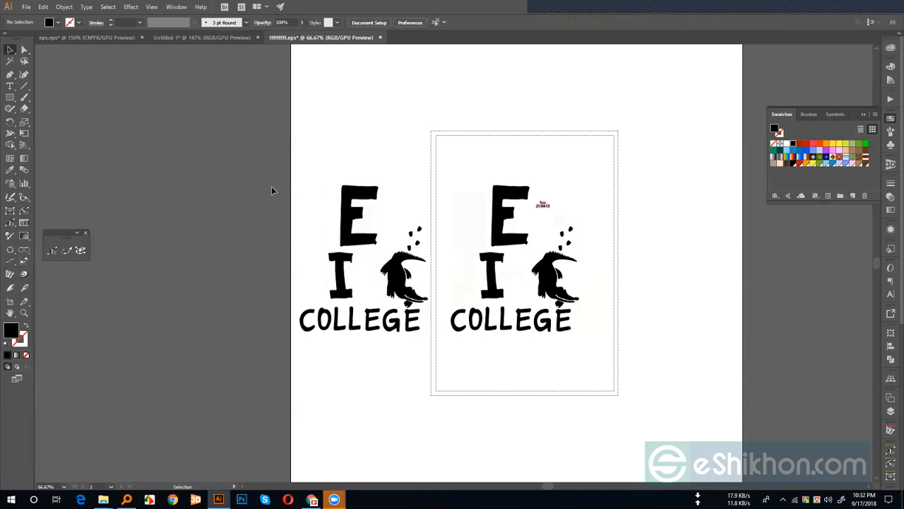
{"action": "left_click", "coordinate": [353, 236]}
{"action": "left_click", "coordinate": [409, 277]}
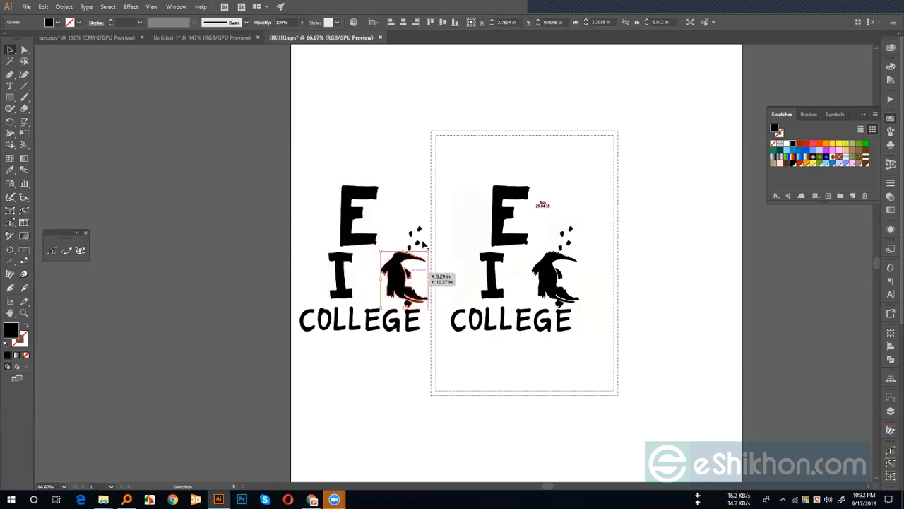
{"action": "left_click", "coordinate": [417, 242]}
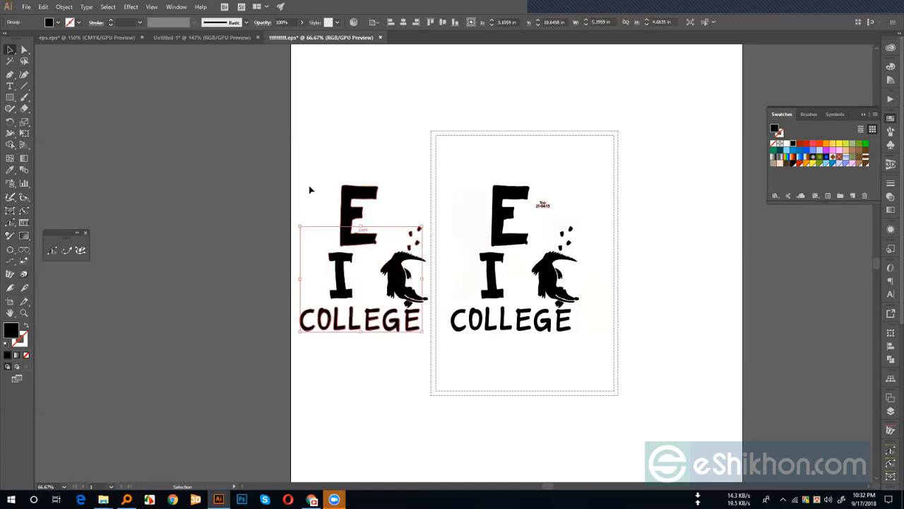
- Delete the copied E I COLLEGE artwork outside the dashed frame, fit the artboard in view and select the original artwork
{"action": "left_click_drag", "start_coordinate": [308, 178], "coordinate": [443, 381]}
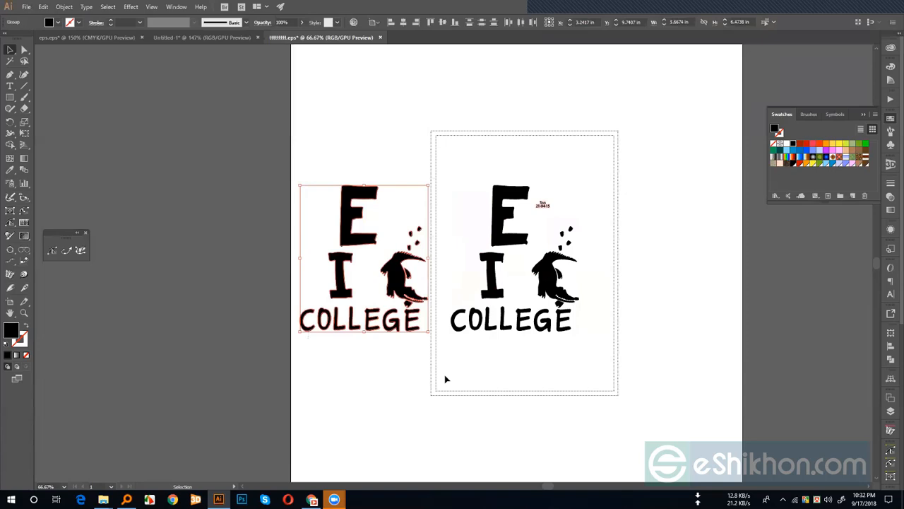
{"action": "key", "text": "Delete"}
{"action": "key", "text": "ctrl+0"}
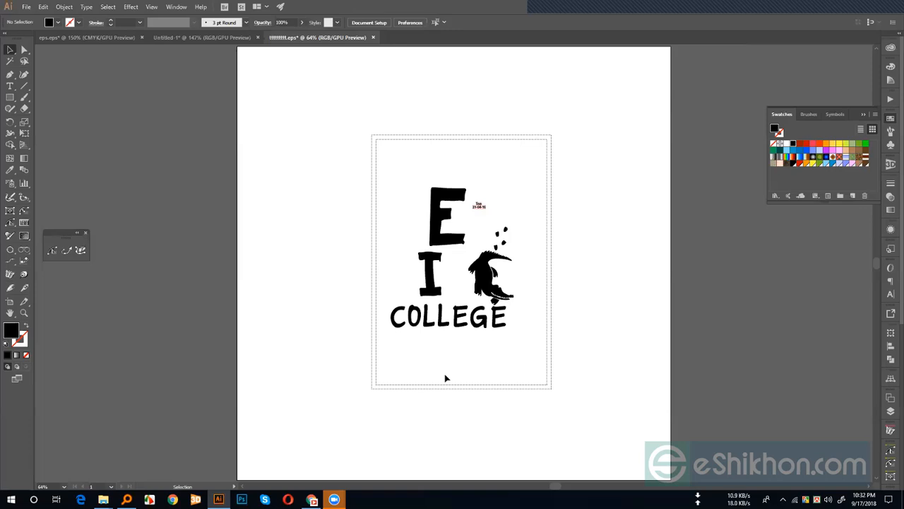
{"action": "left_click_drag", "start_coordinate": [383, 186], "coordinate": [542, 400]}
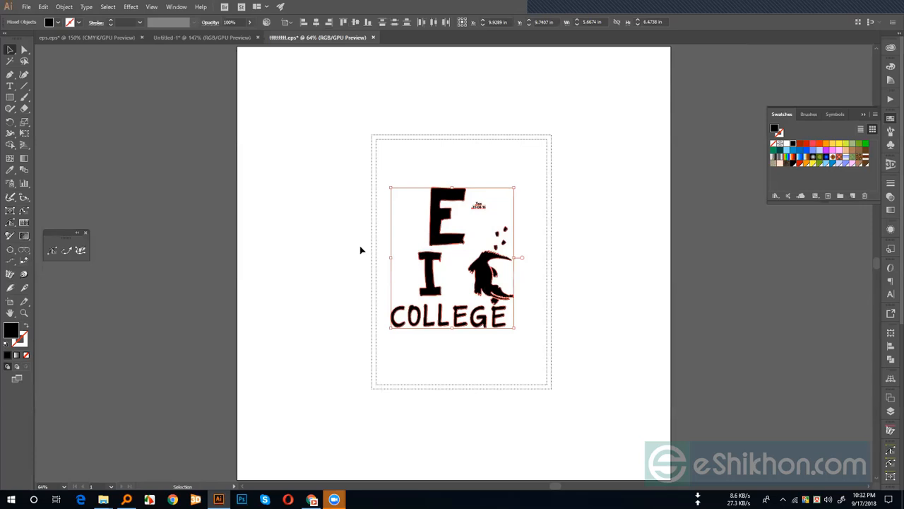
- Switch to the Untitled-1 football logo document and inspect the orange ball shape, leaving nothing selected
{"action": "left_click", "coordinate": [212, 38]}
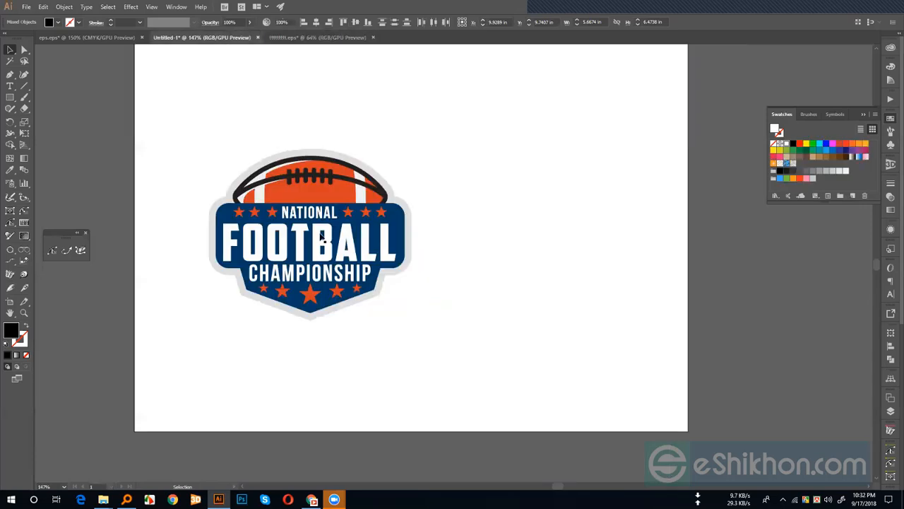
{"action": "left_click", "coordinate": [286, 170]}
{"action": "left_click", "coordinate": [249, 125]}
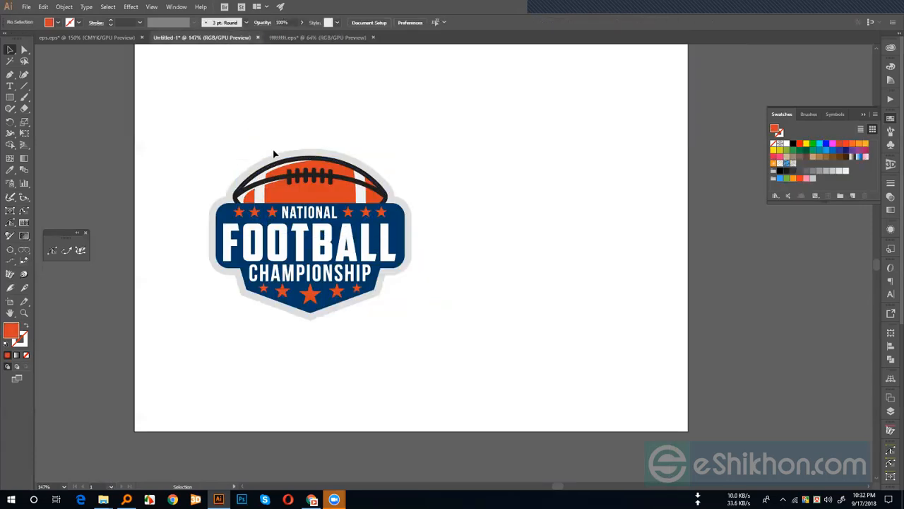
{"action": "left_click", "coordinate": [304, 192]}
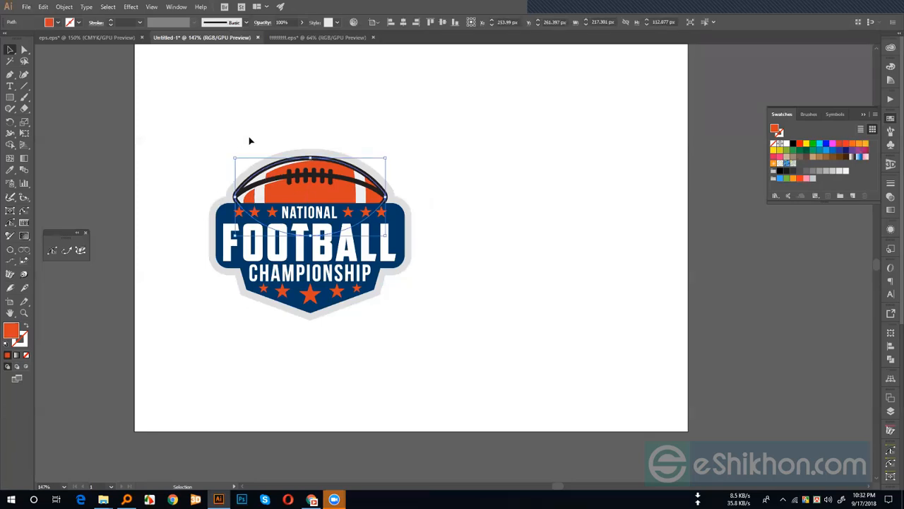
{"action": "left_click", "coordinate": [250, 141]}
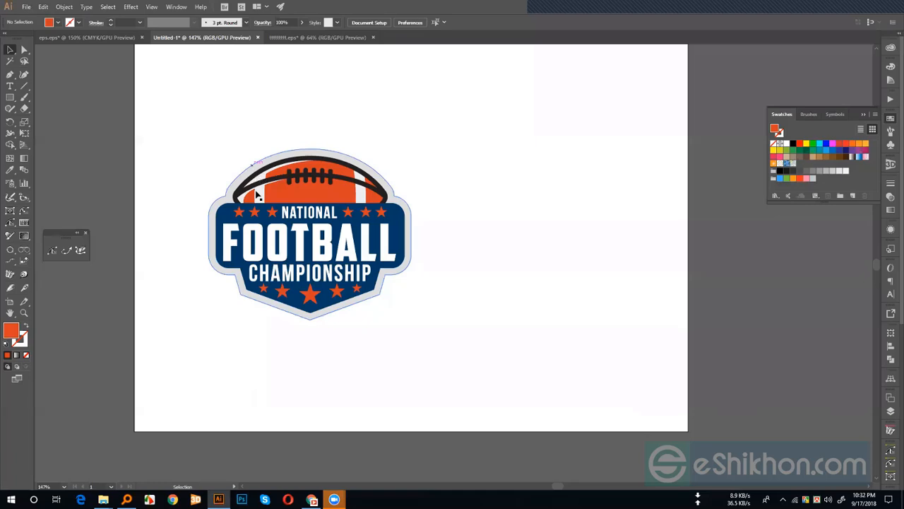
{"action": "left_click", "coordinate": [302, 200]}
{"action": "left_click", "coordinate": [516, 226]}
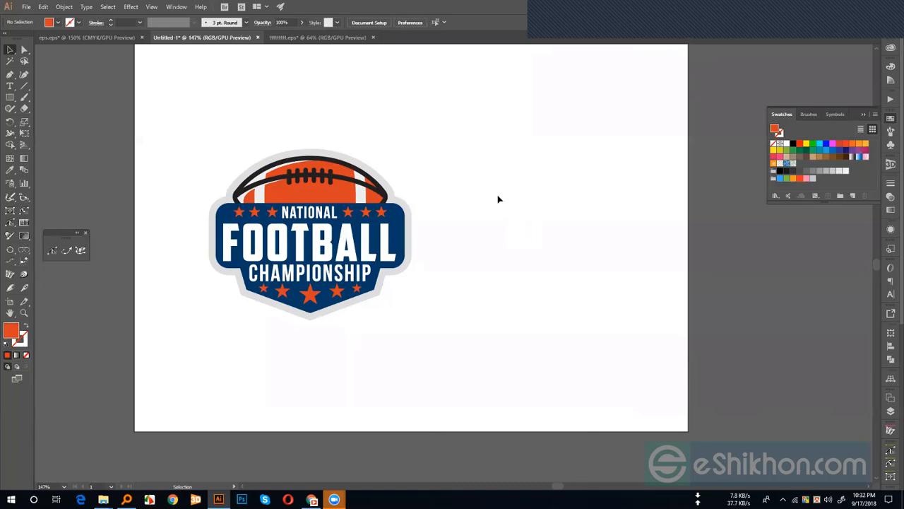
- Move the whole football logo up and toward the middle of the artboard, and select all of it again
{"action": "left_click_drag", "start_coordinate": [218, 163], "coordinate": [369, 335]}
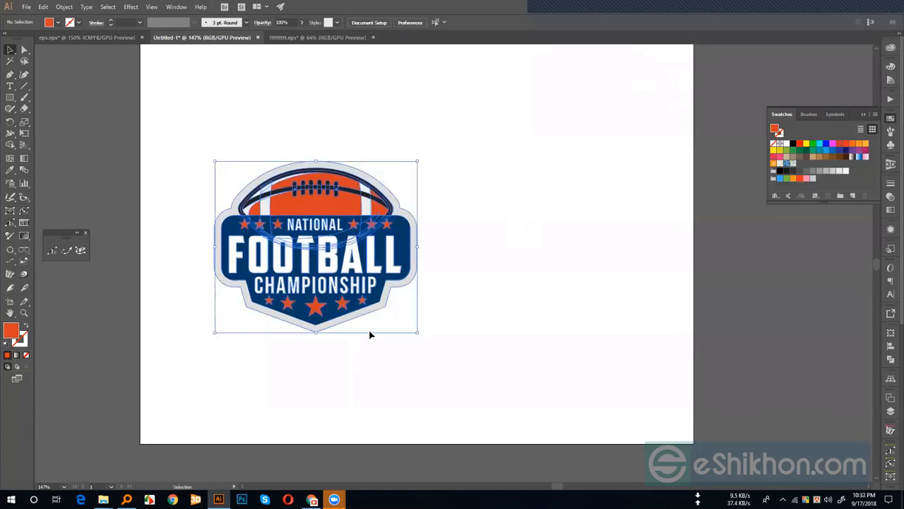
{"action": "left_click_drag", "start_coordinate": [371, 232], "coordinate": [396, 221]}
{"action": "left_click_drag", "start_coordinate": [334, 250], "coordinate": [401, 216]}
{"action": "left_click", "coordinate": [523, 315]}
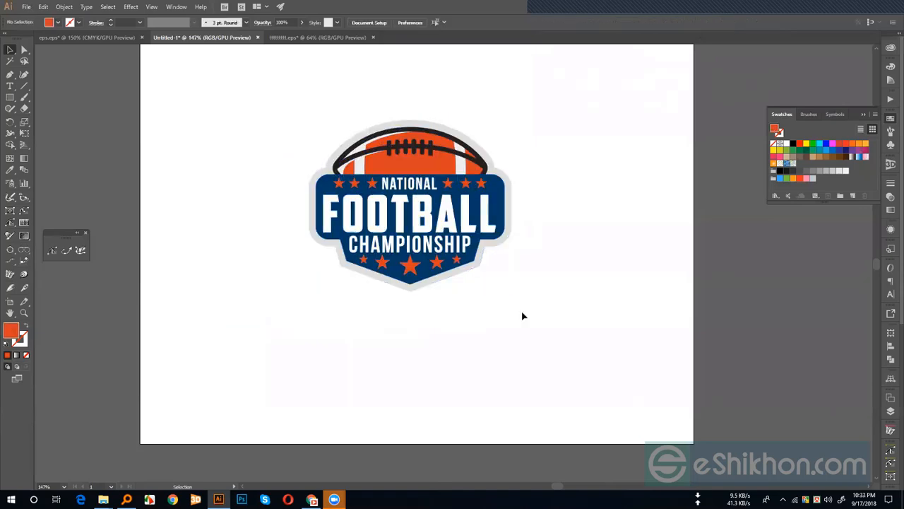
{"action": "left_click_drag", "start_coordinate": [286, 106], "coordinate": [569, 303]}
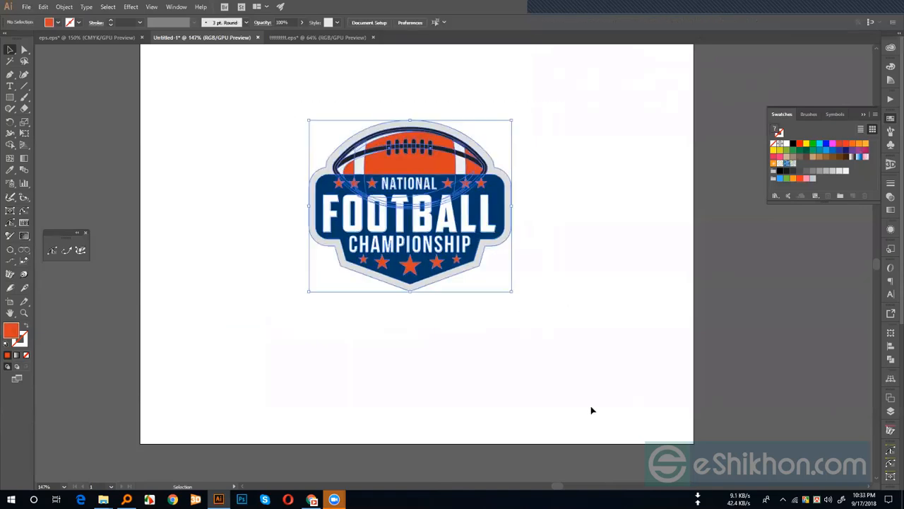
- Review the three football logos in eps.eps, checking the middle one's paths, and return to the Untitled-1 document
{"action": "left_click", "coordinate": [114, 36]}
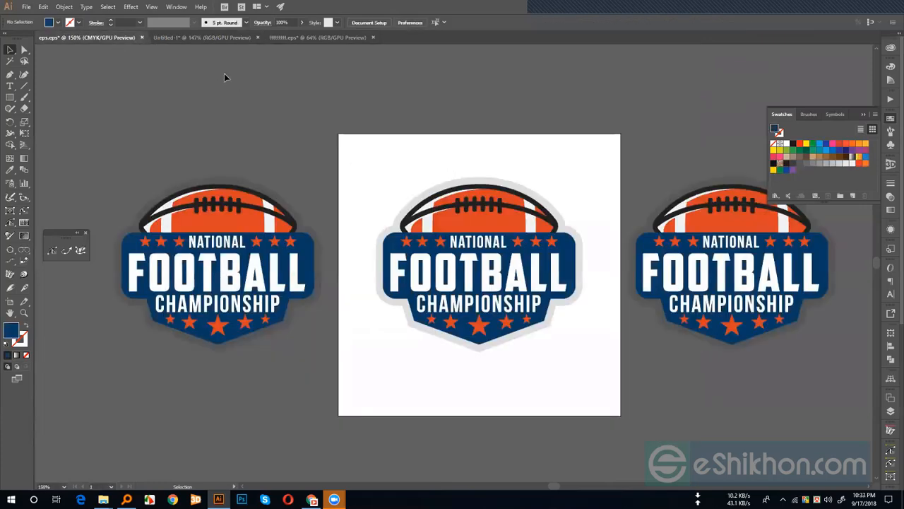
{"action": "left_click_drag", "start_coordinate": [357, 147], "coordinate": [323, 141]}
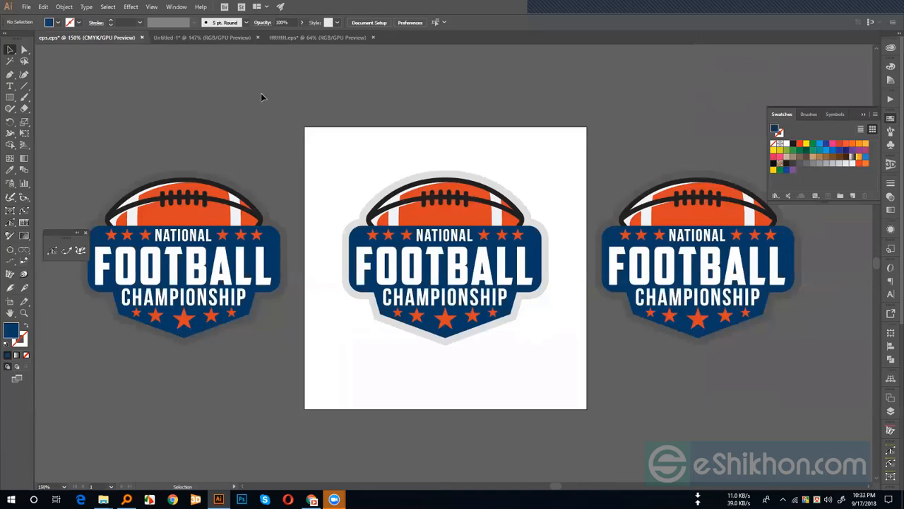
{"action": "key", "text": "ctrl+a"}
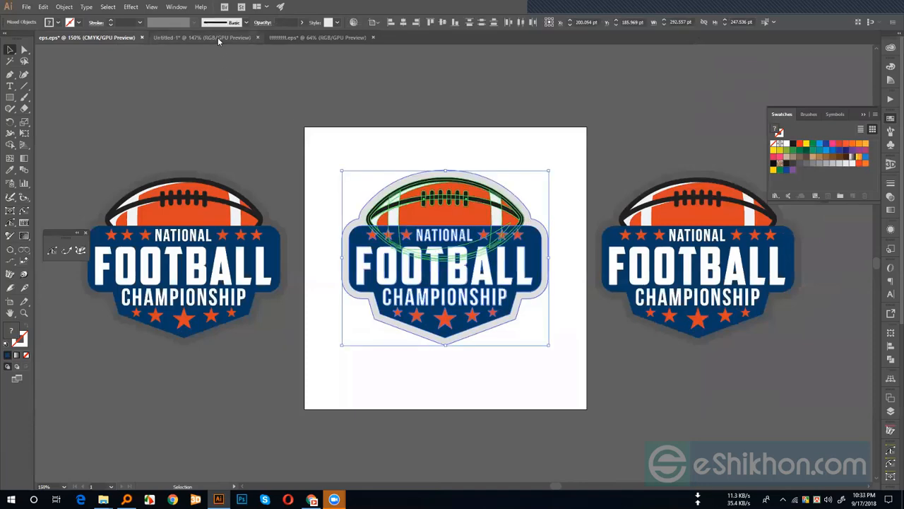
{"action": "left_click", "coordinate": [222, 99]}
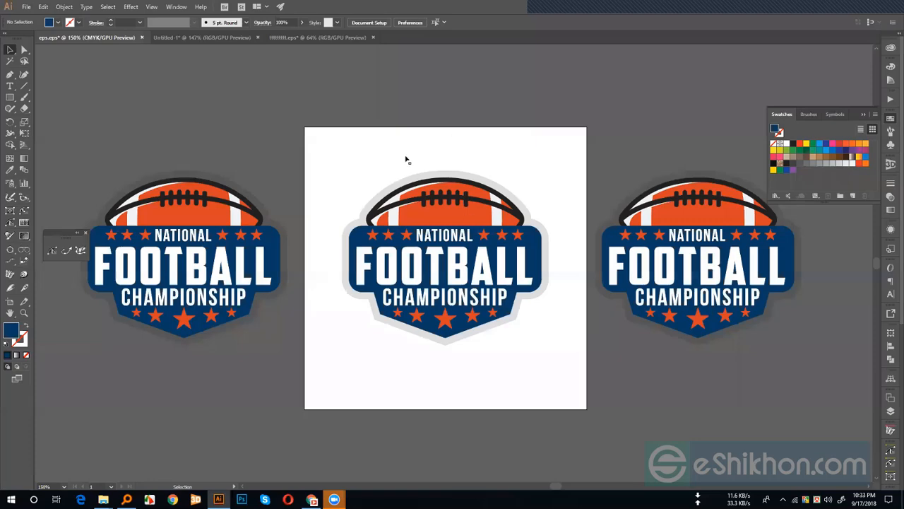
{"action": "key", "text": "ctrl+Tab"}
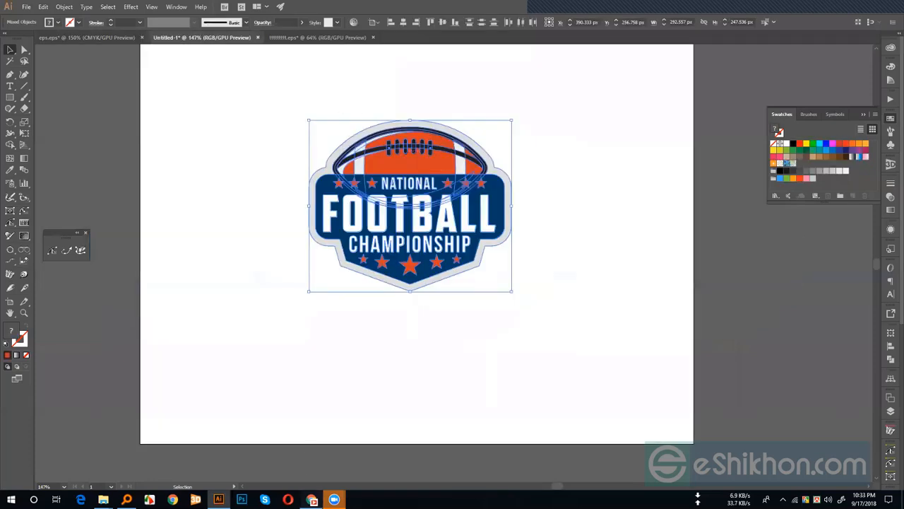
- View the printable area of the blank T-shirt on Teespring in Chrome, return to Illustrator and deselect the logo
{"action": "left_click", "coordinate": [312, 499]}
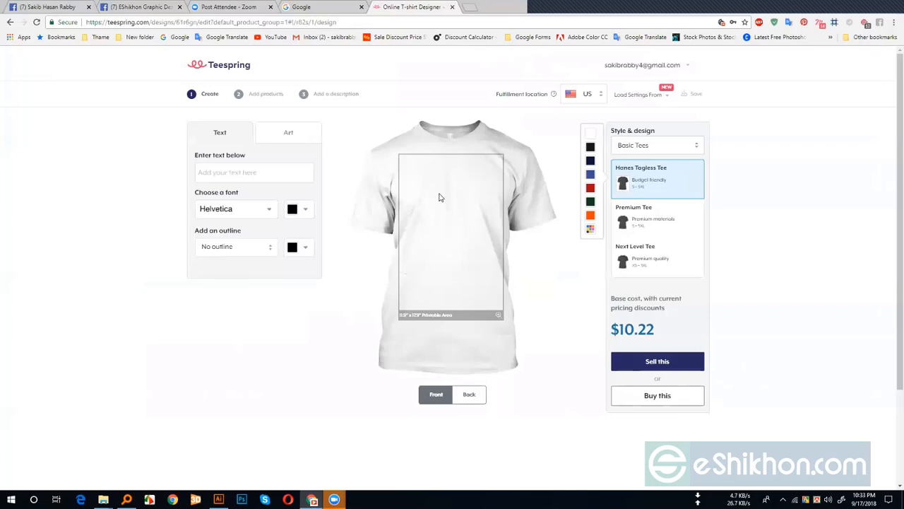
{"action": "key", "text": "alt+Tab"}
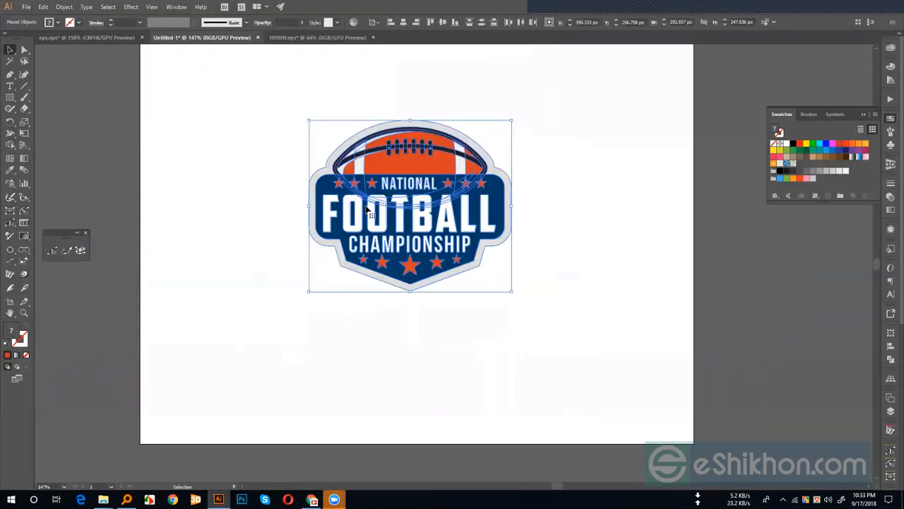
{"action": "left_click", "coordinate": [519, 330]}
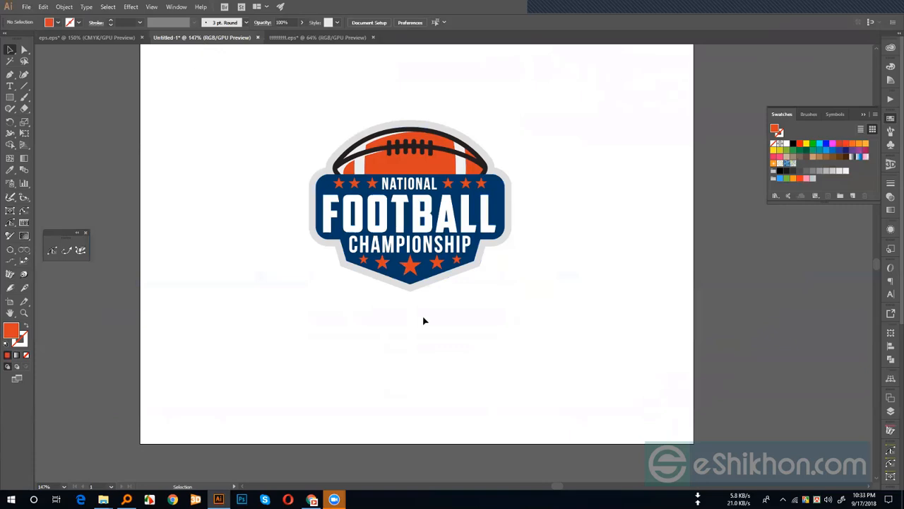
- Scale the whole football logo up proportionally from its centre to about 477 by 404 px
{"action": "left_click_drag", "start_coordinate": [264, 97], "coordinate": [546, 314]}
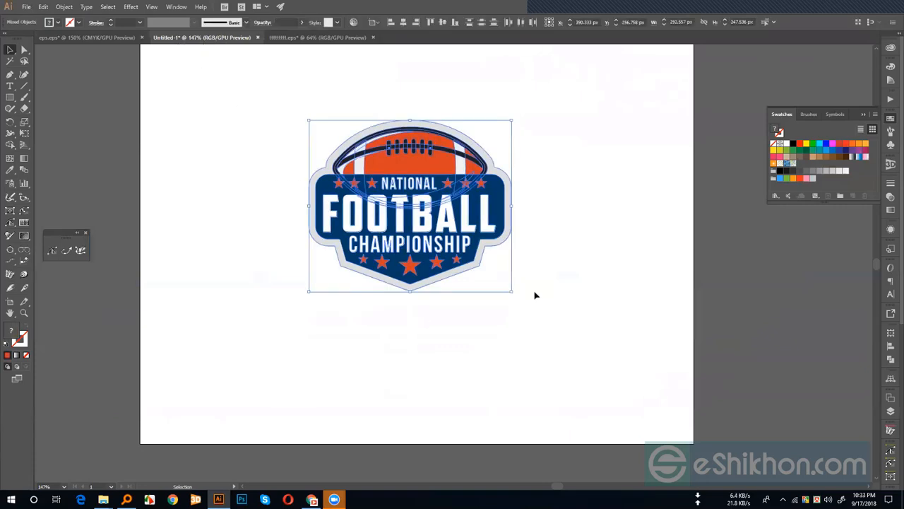
{"action": "mouse_move", "coordinate": [512, 293]}
{"action": "left_mouse_down"}
{"action": "mouse_move", "coordinate": [586, 335]}
{"action": "mouse_move", "coordinate": [515, 282]}
{"action": "mouse_move", "coordinate": [506, 284]}
{"action": "left_mouse_up"}
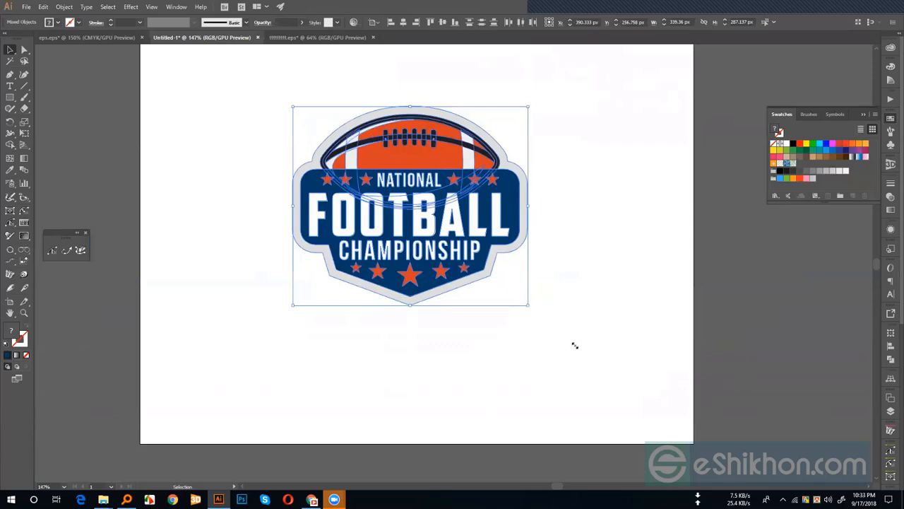
{"action": "left_click_drag", "start_coordinate": [575, 346], "coordinate": [597, 349]}
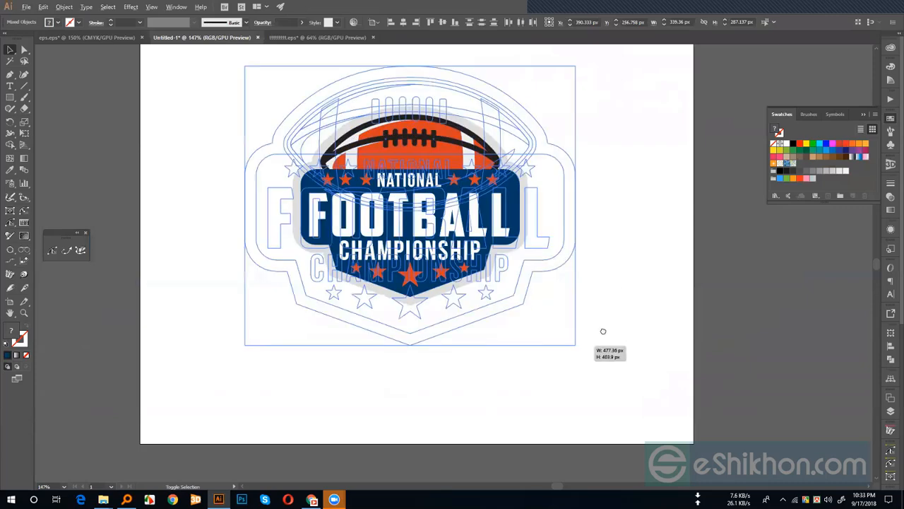
{"action": "left_click", "coordinate": [605, 331]}
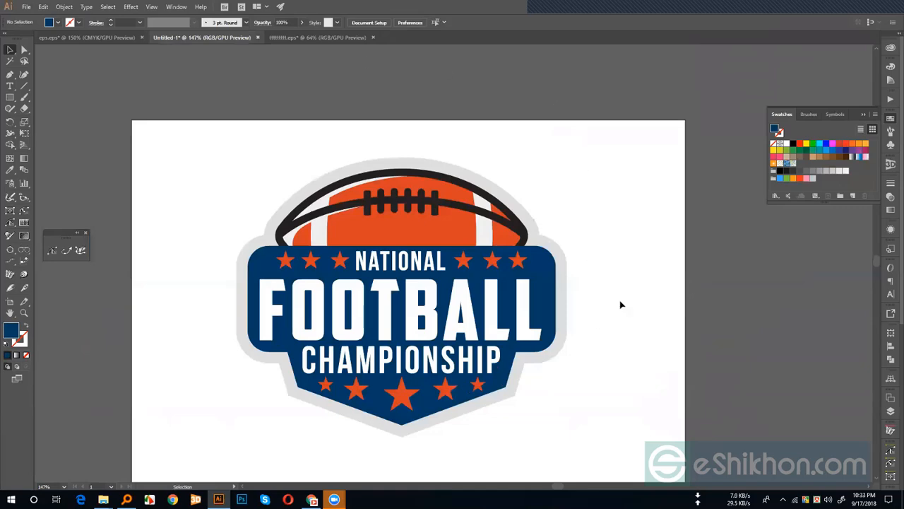
{"action": "scroll", "coordinate": [621, 302], "scroll_direction": "down", "scroll_amount": 2}
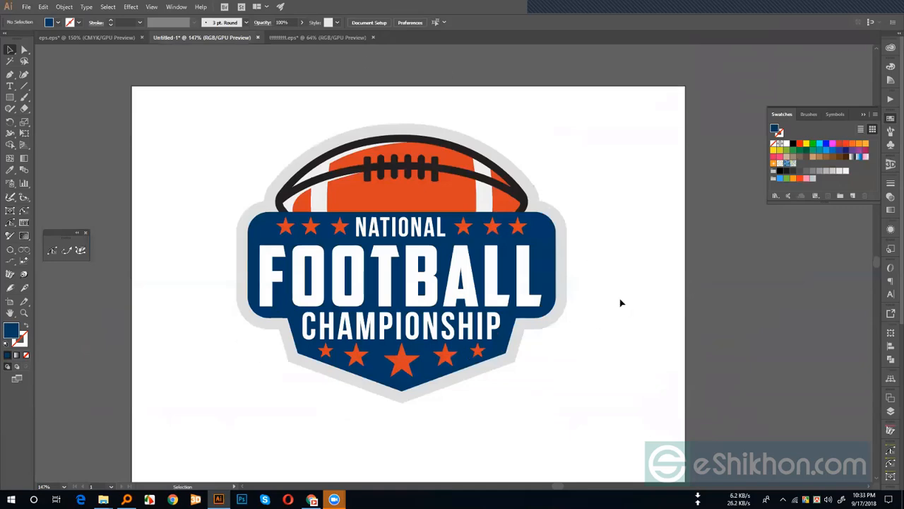
- Compare the Teespring T-shirt's print area in Chrome with the enlarged football logo in Illustrator, showing the whole artboard
{"action": "left_click", "coordinate": [312, 499]}
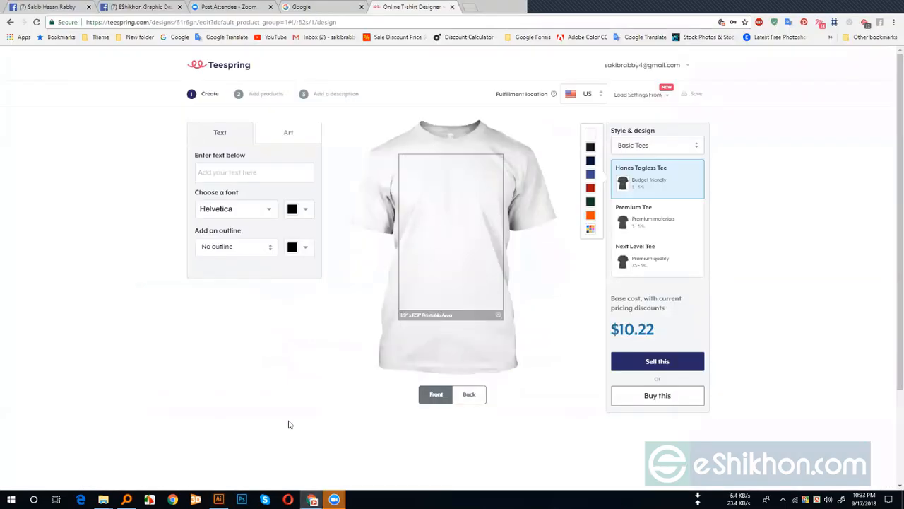
{"action": "left_click", "coordinate": [219, 499]}
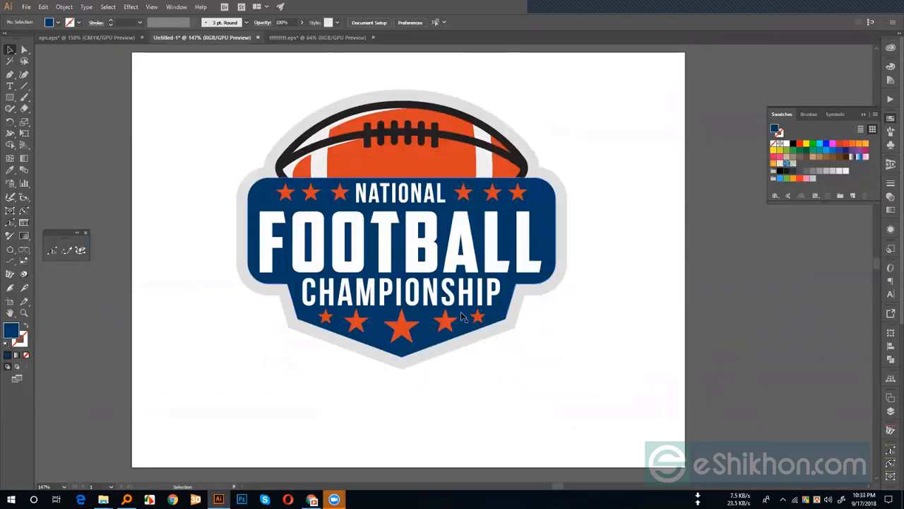
{"action": "key", "text": "ctrl+minus"}
{"action": "key", "text": "ctrl+minus"}
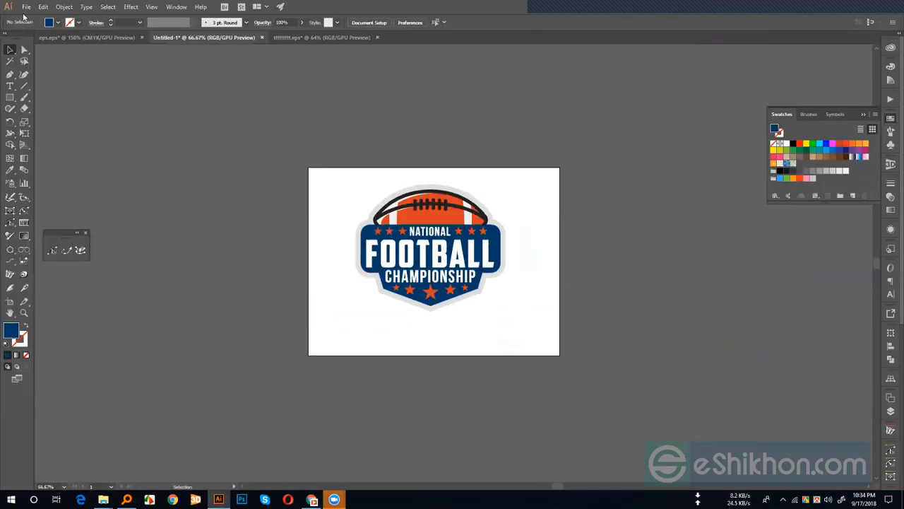
- Create a new CMYK print document with an artboard 12 inches wide and 18 inches high
{"action": "left_click", "coordinate": [28, 9]}
{"action": "key", "text": "ctrl+n"}
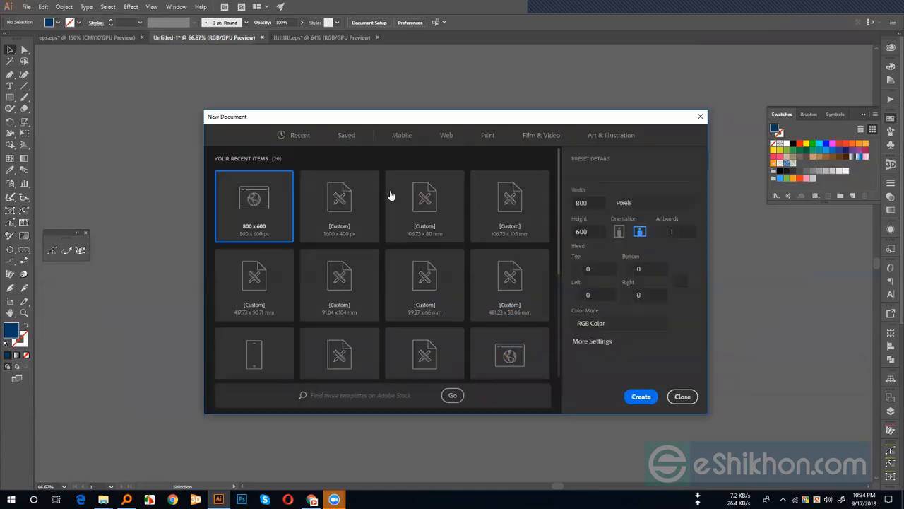
{"action": "left_click", "coordinate": [486, 136]}
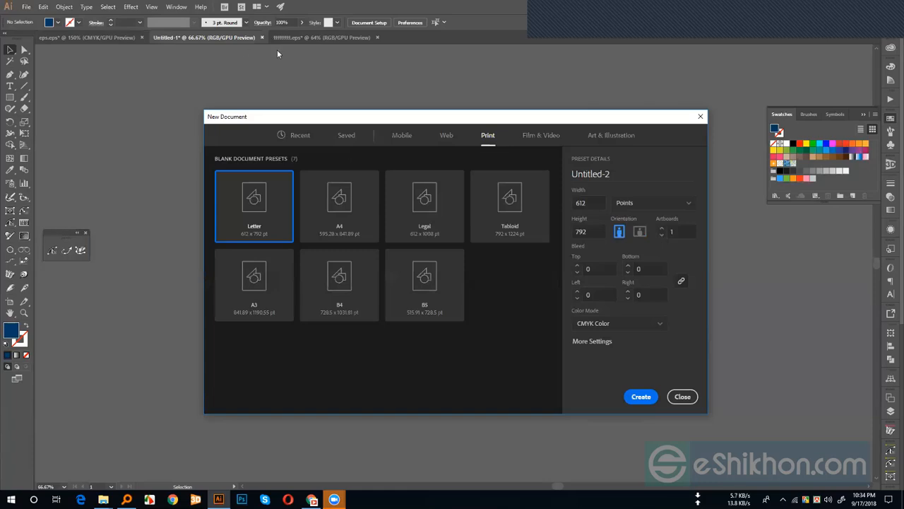
{"action": "left_click", "coordinate": [625, 204]}
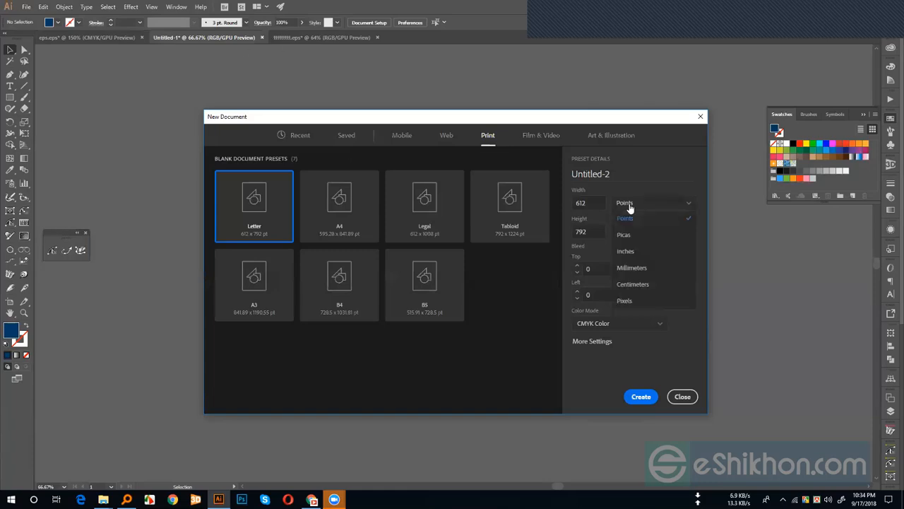
{"action": "left_click", "coordinate": [629, 252]}
{"action": "type", "text": "12"}
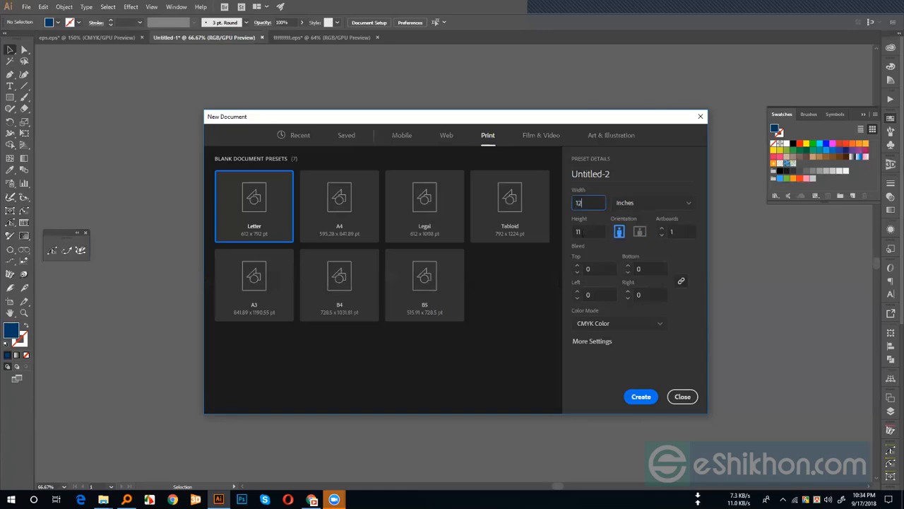
{"action": "key", "text": "Tab"}
{"action": "type", "text": "18"}
{"action": "left_click", "coordinate": [638, 395]}
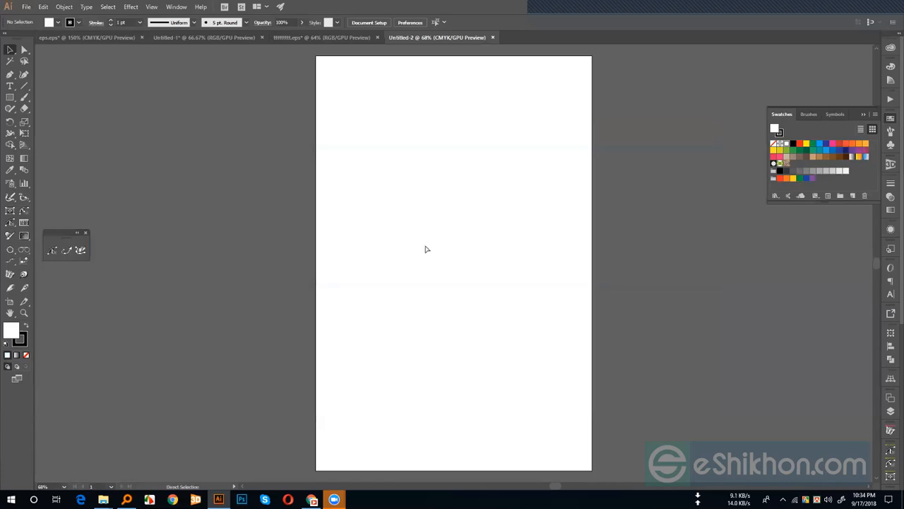
- Paste the football logo into the new document and scale it up proportionally from its centre to about 10.15 by 8.59 in
{"action": "key", "text": "ctrl+v"}
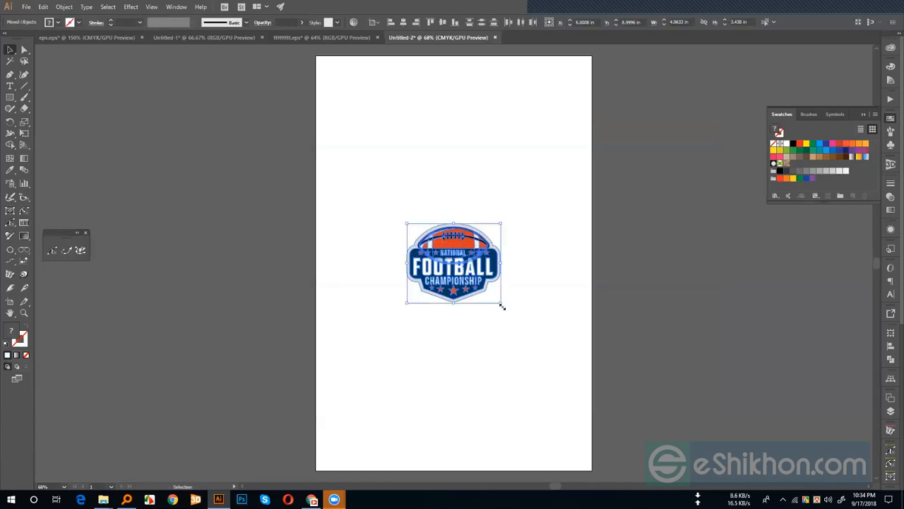
{"action": "left_click_drag", "start_coordinate": [501, 305], "coordinate": [570, 383]}
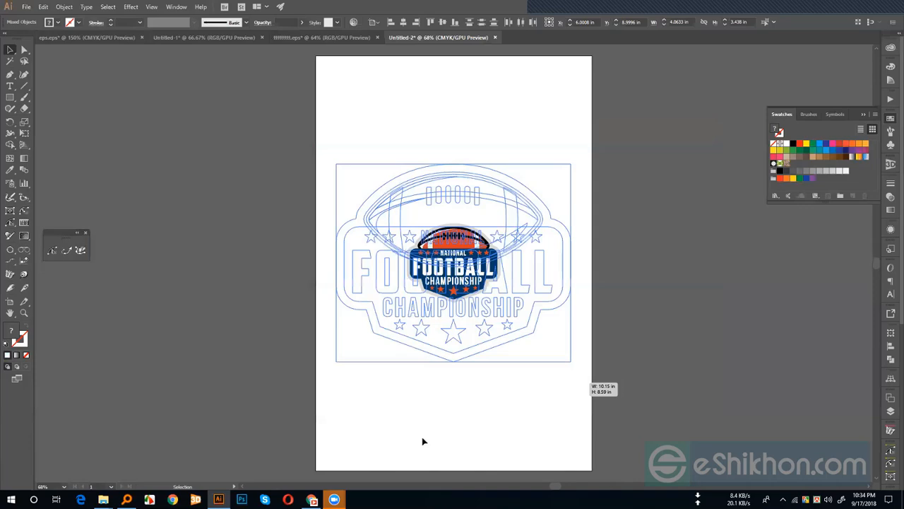
{"action": "left_click", "coordinate": [434, 422]}
{"action": "left_click_drag", "start_coordinate": [432, 420], "coordinate": [438, 397]}
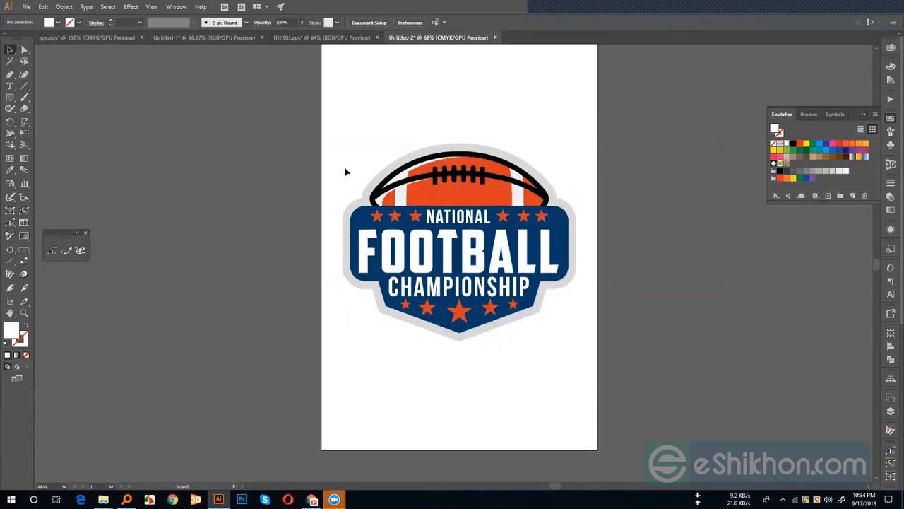
{"action": "left_click_drag", "start_coordinate": [362, 127], "coordinate": [355, 185]}
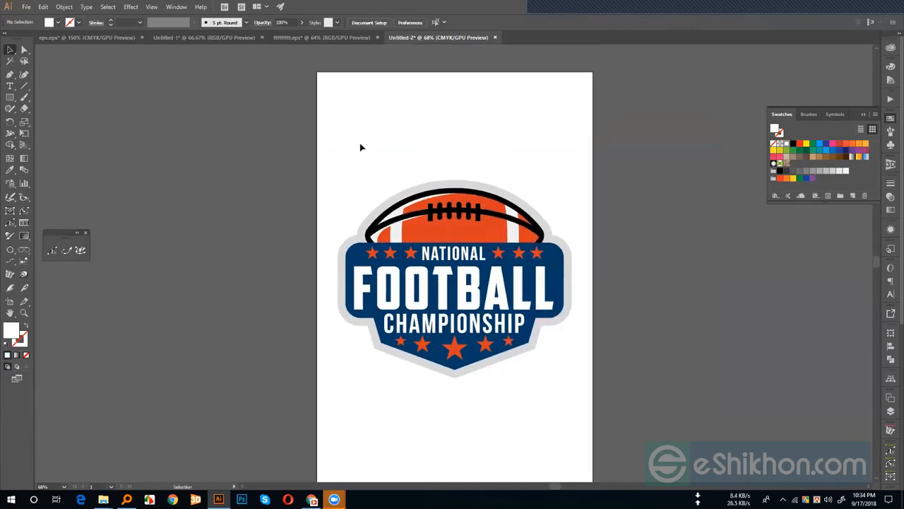
- Try stretching the whole football logo vertically from its centre to about 17.34 in high, and undo the stretch
{"action": "left_click_drag", "start_coordinate": [361, 145], "coordinate": [479, 377]}
{"action": "left_click_drag", "start_coordinate": [456, 180], "coordinate": [455, 79]}
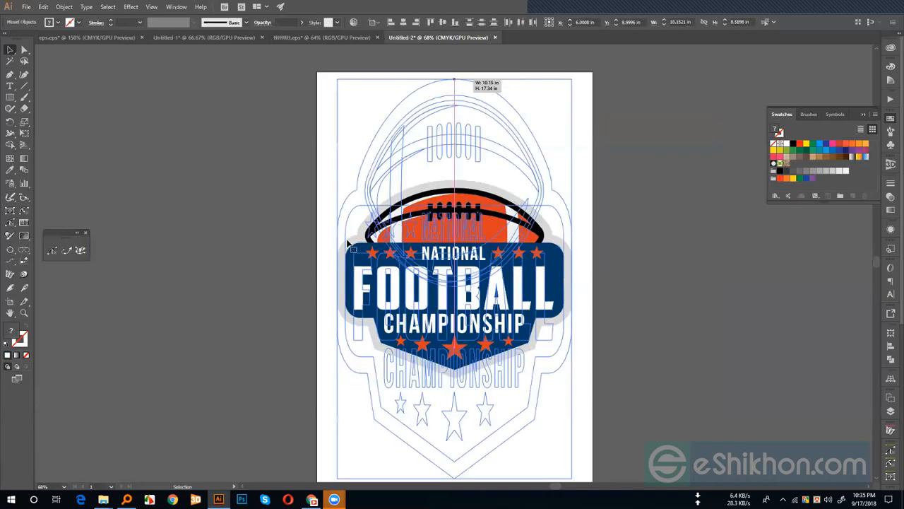
{"action": "left_click", "coordinate": [269, 268]}
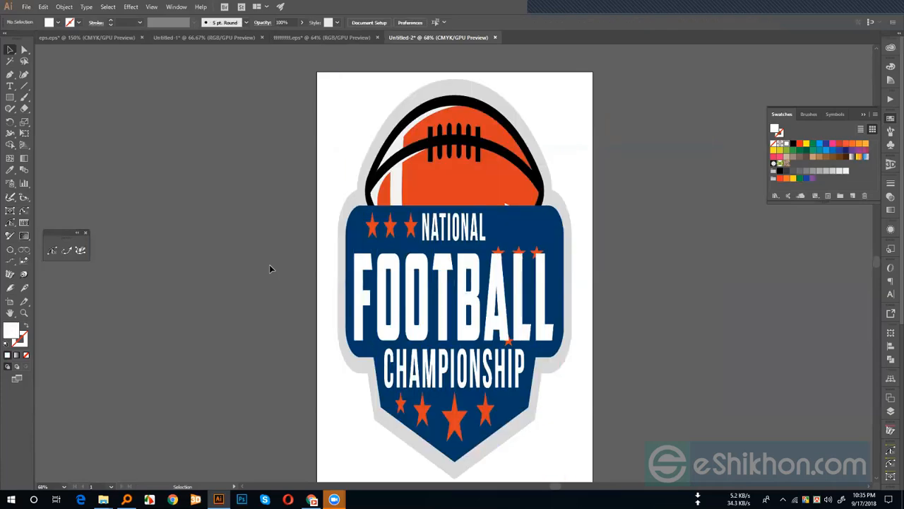
{"action": "scroll", "coordinate": [269, 268], "scroll_direction": "down", "scroll_amount": 1}
{"action": "key", "text": "a"}
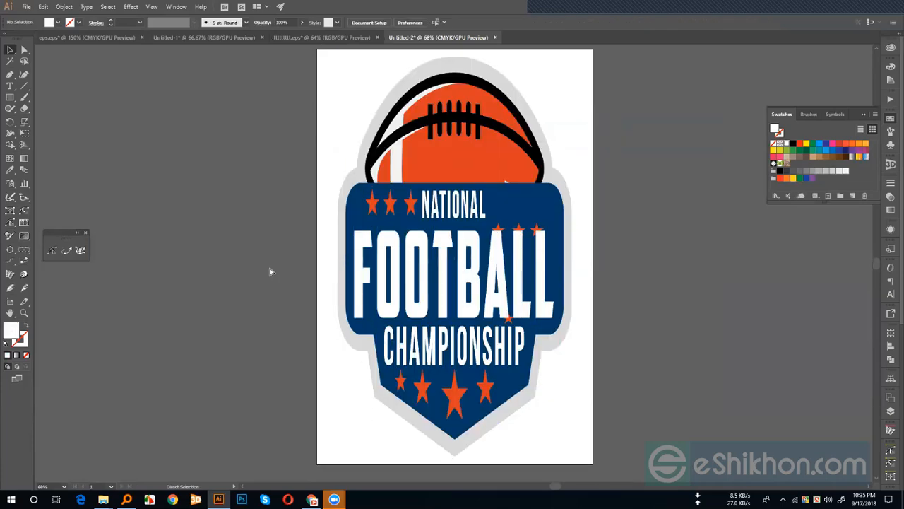
{"action": "key", "text": "ctrl+z"}
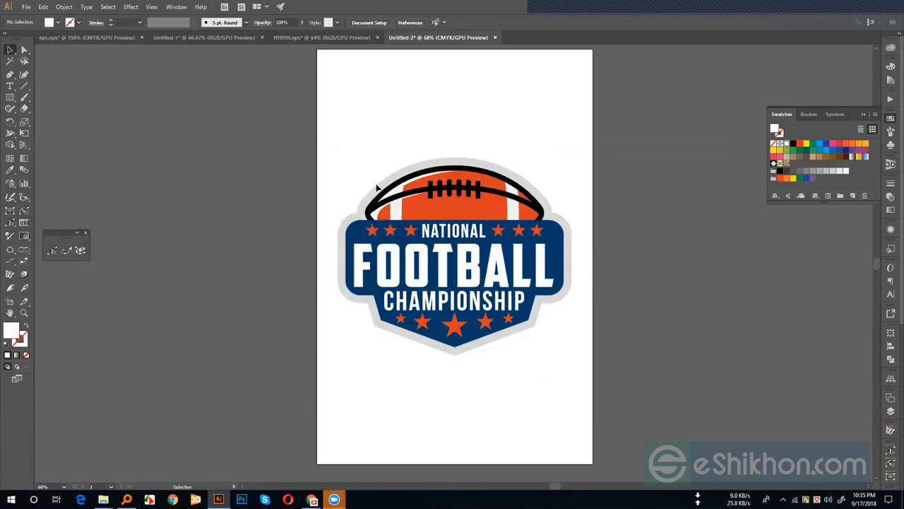
- Select the whole football logo to check its size on the print artboard, and deselect it
{"action": "key", "text": "ctrl+a"}
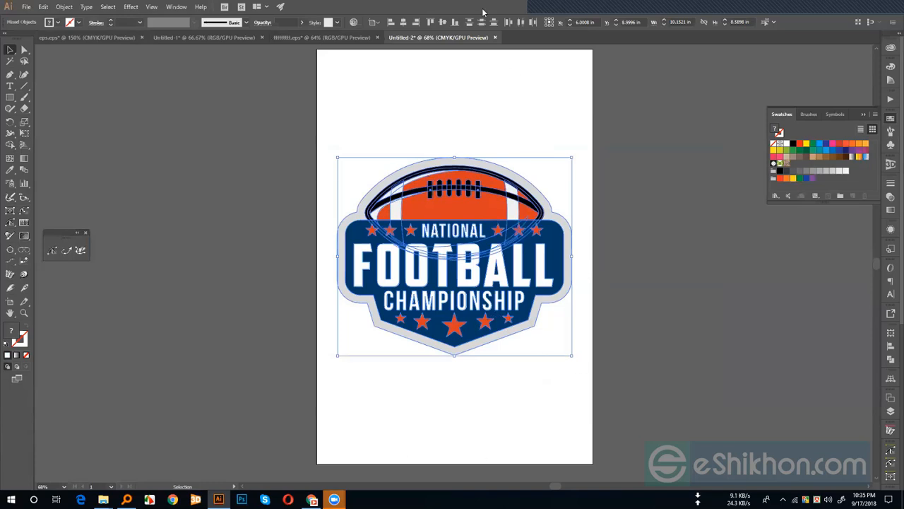
{"action": "left_click", "coordinate": [493, 102]}
{"action": "left_click_drag", "start_coordinate": [472, 124], "coordinate": [456, 137]}
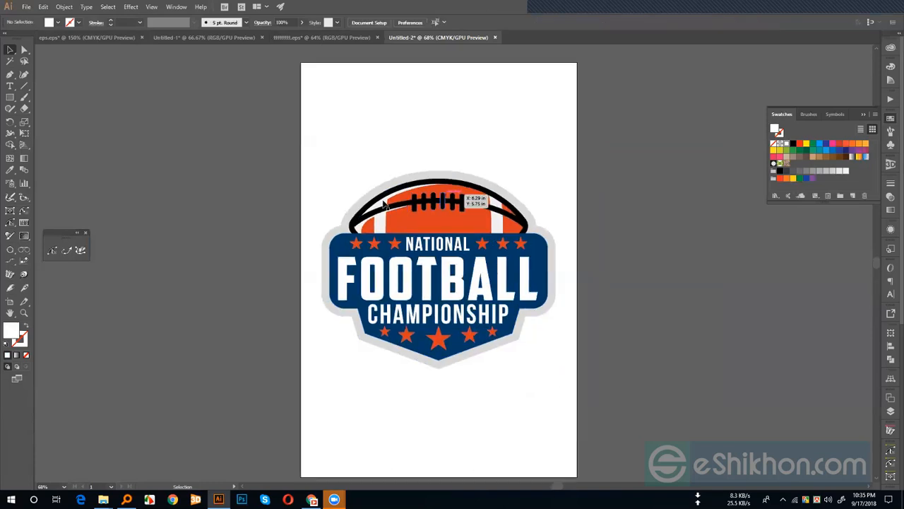
- Export the Untitled-1 document with Save for Web as a transparent PNG-8 named Untitled-1.png on the Desktop
{"action": "left_click", "coordinate": [296, 38]}
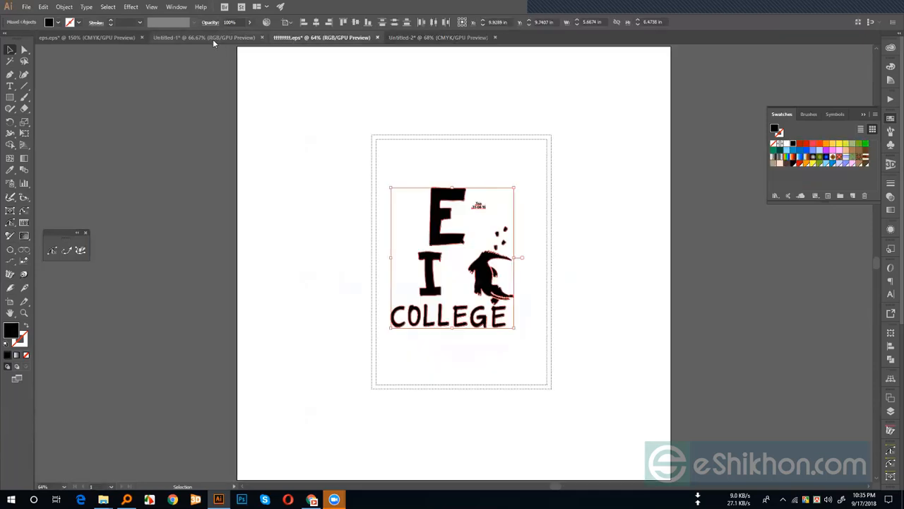
{"action": "left_click", "coordinate": [212, 39]}
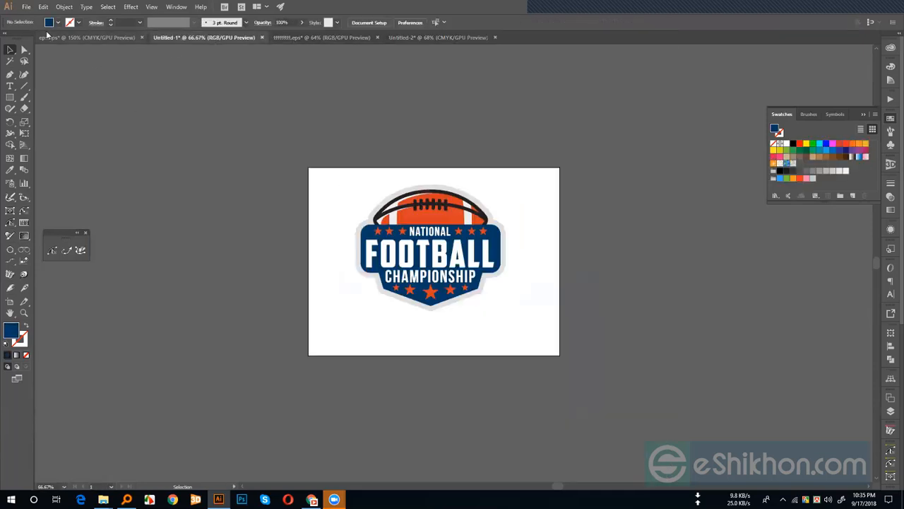
{"action": "left_click", "coordinate": [26, 7]}
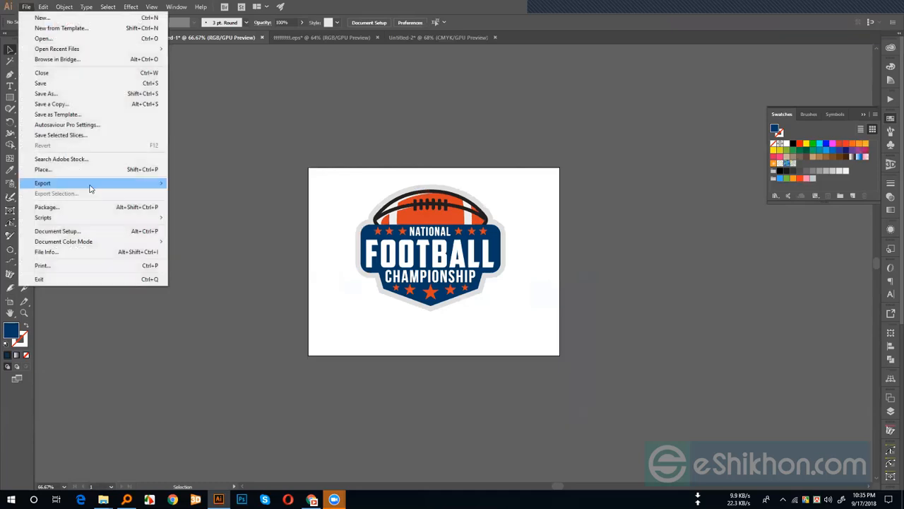
{"action": "mouse_move", "coordinate": [99, 185]}
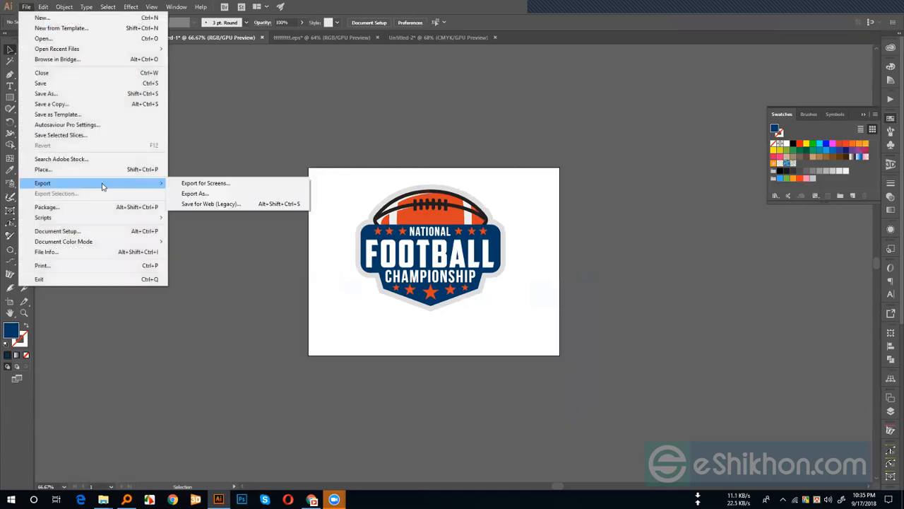
{"action": "left_click", "coordinate": [213, 205]}
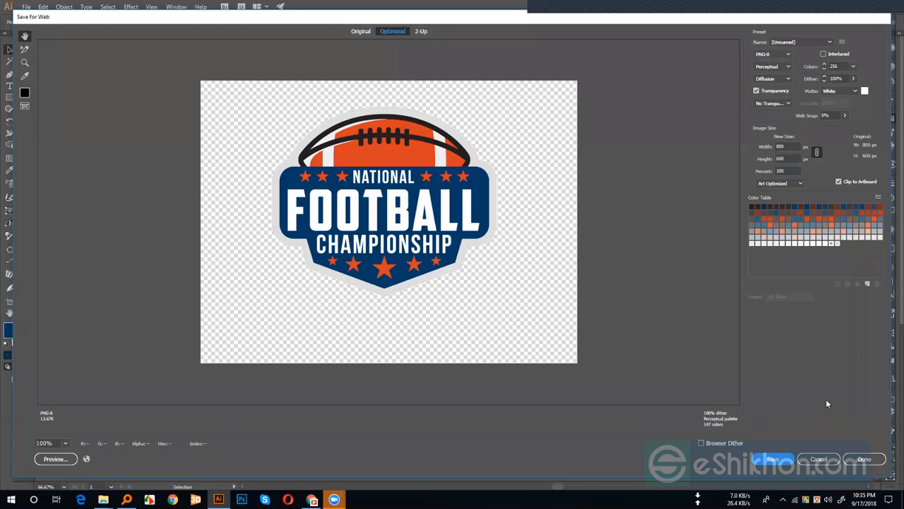
{"action": "left_click", "coordinate": [775, 460]}
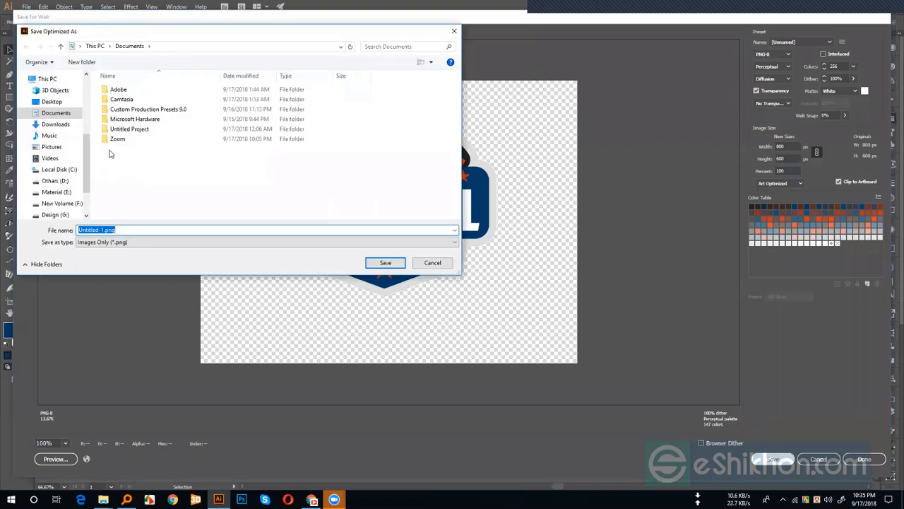
{"action": "left_click", "coordinate": [535, 210]}
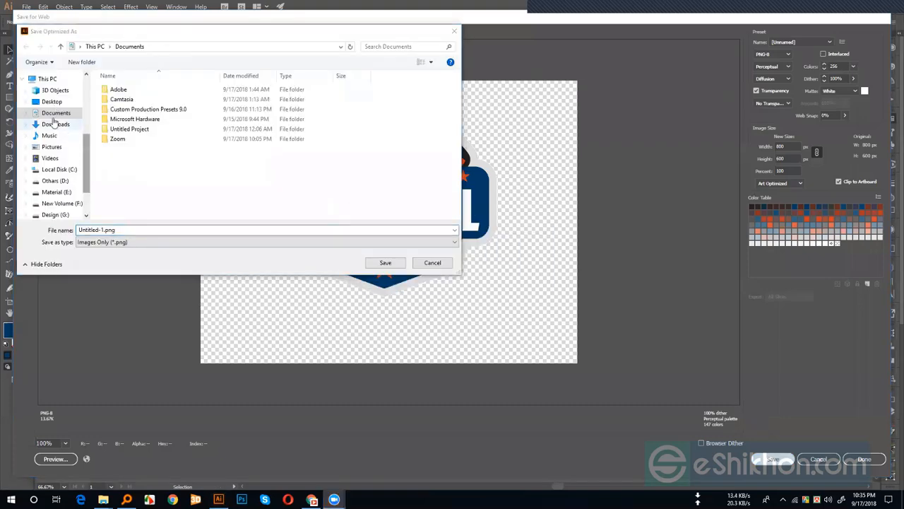
{"action": "left_click", "coordinate": [53, 102]}
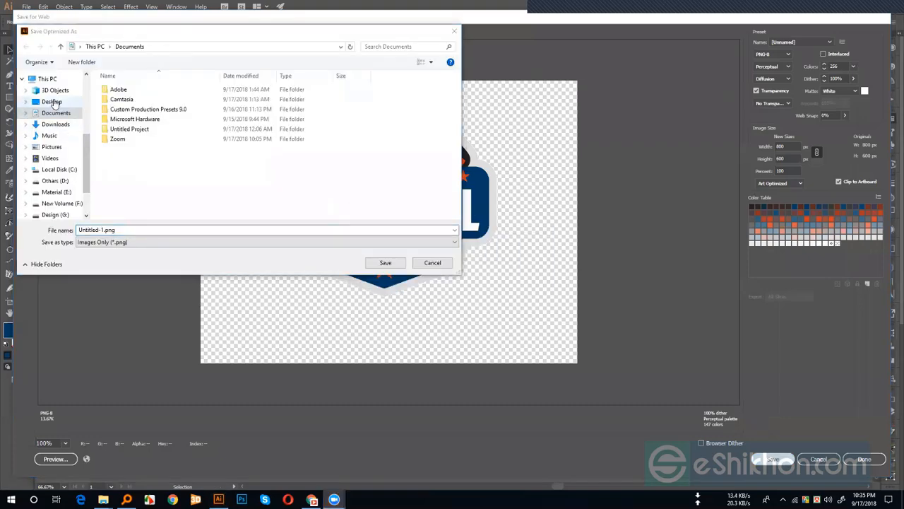
{"action": "left_click", "coordinate": [385, 263]}
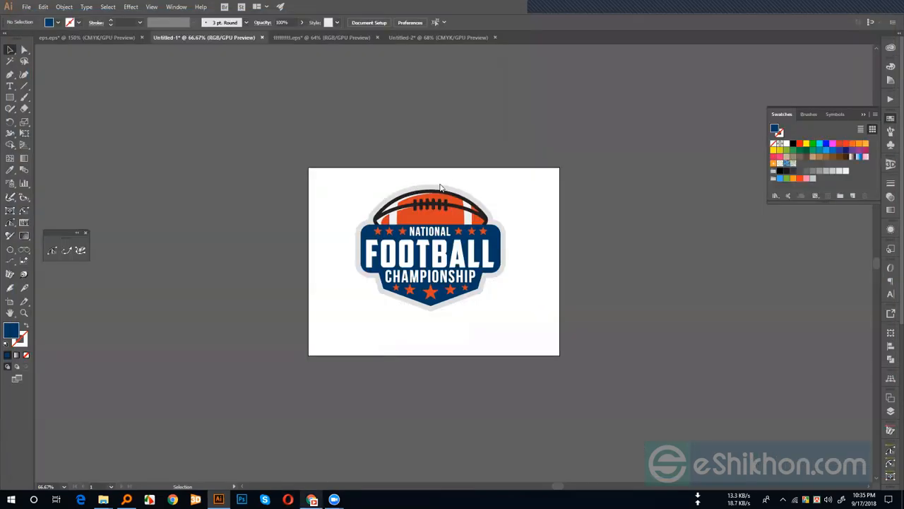
- Switch to the Teespring T-shirt designer in Chrome and look through its text fonts and ready-made artwork categories
{"action": "key", "text": "alt+Tab"}
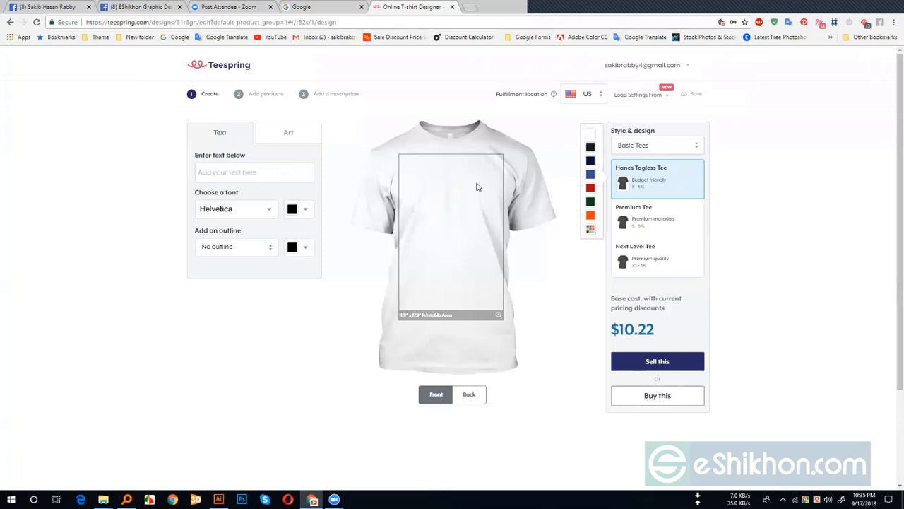
{"action": "left_click", "coordinate": [237, 171]}
{"action": "left_click", "coordinate": [266, 209]}
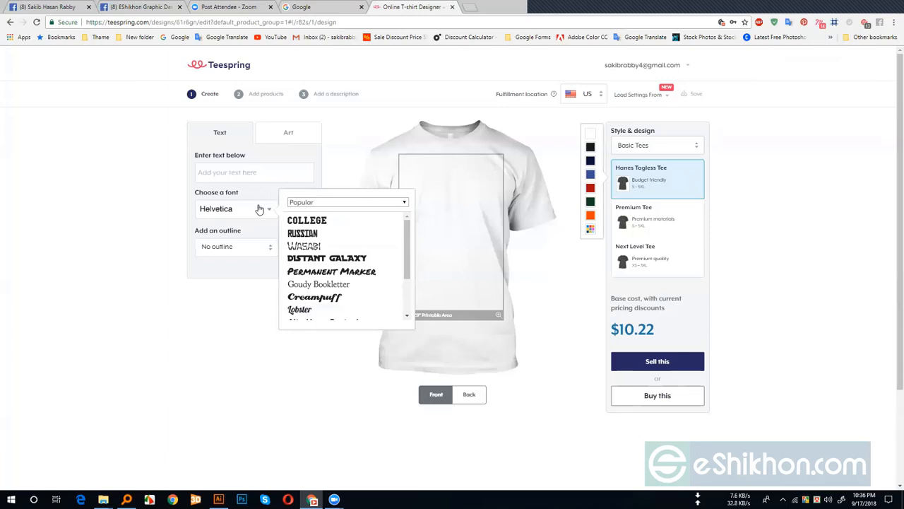
{"action": "left_click", "coordinate": [259, 209]}
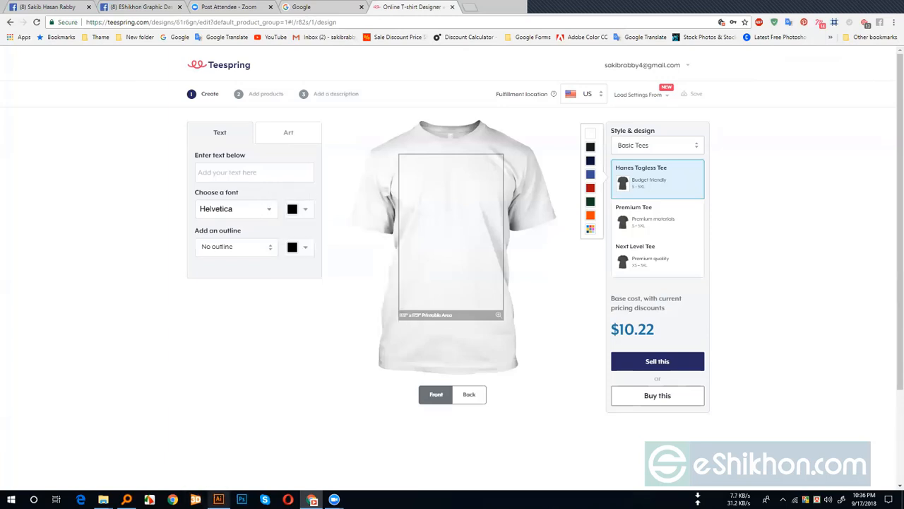
{"action": "mouse_move", "coordinate": [218, 499]}
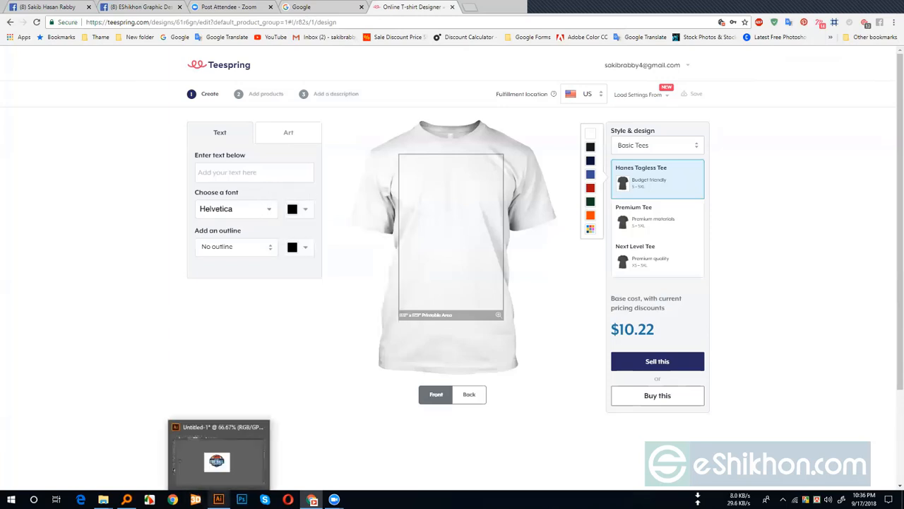
{"action": "left_click", "coordinate": [290, 134]}
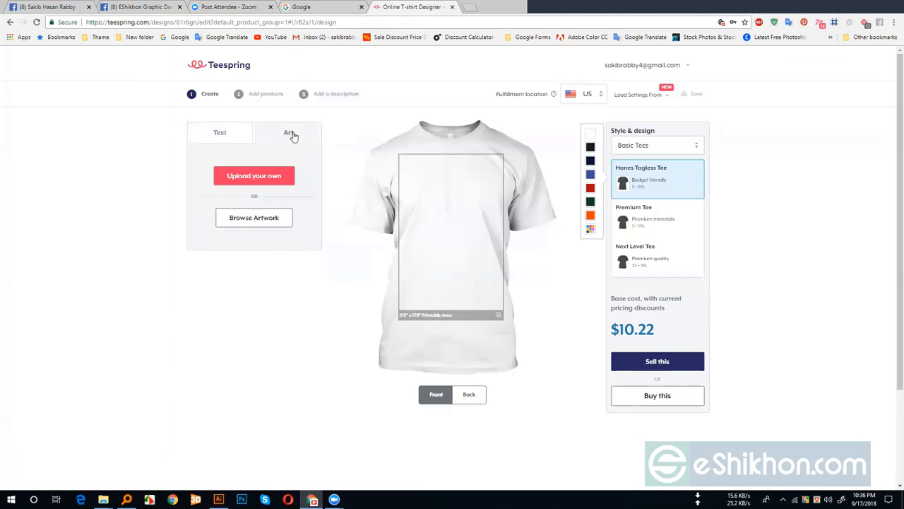
{"action": "left_click", "coordinate": [254, 219]}
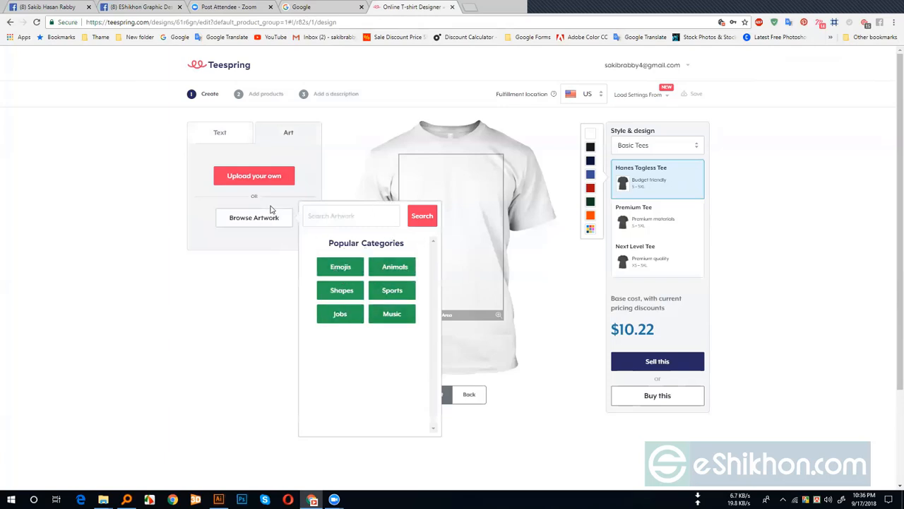
{"action": "left_click", "coordinate": [273, 212]}
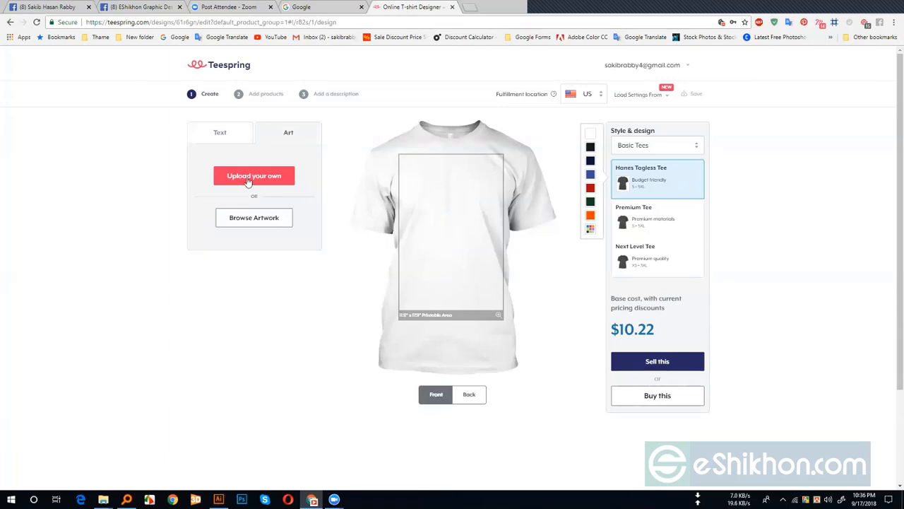
- Upload Untitled-1.png from the Desktop as custom art for the front of the T-shirt
{"action": "left_click", "coordinate": [267, 180]}
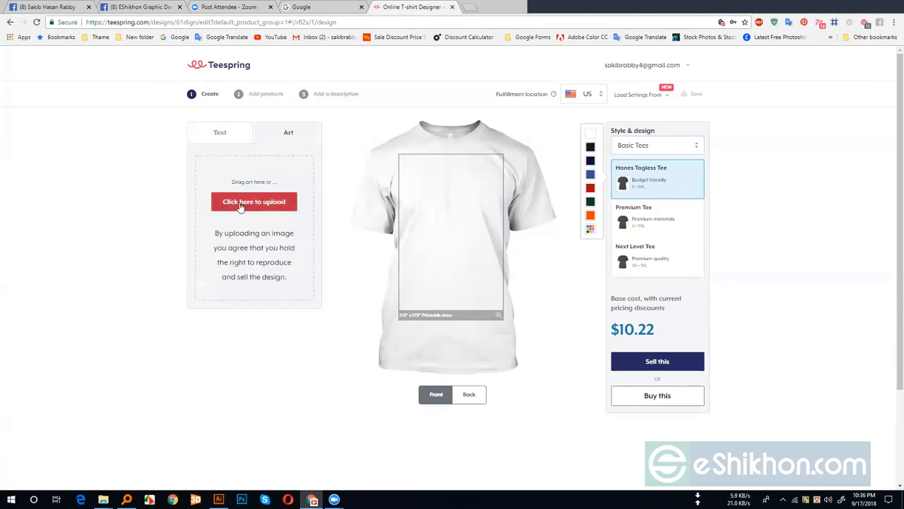
{"action": "left_click", "coordinate": [254, 202]}
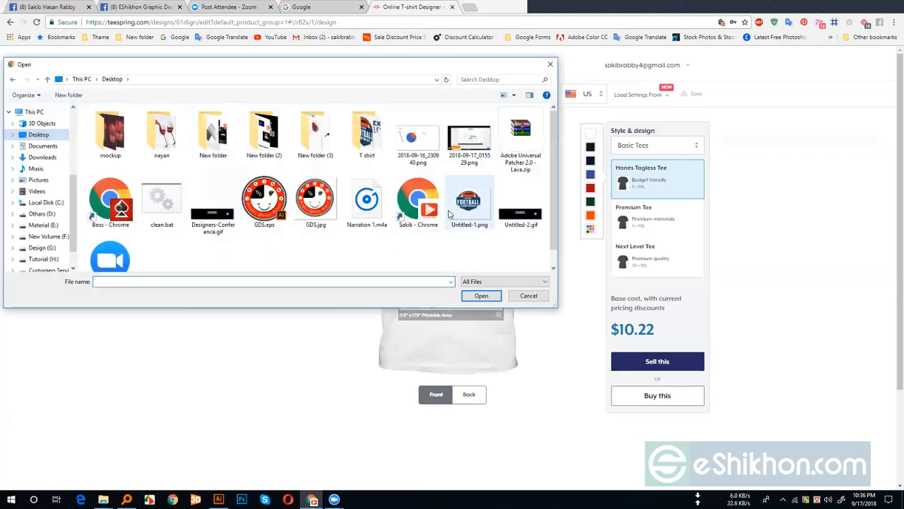
{"action": "left_click", "coordinate": [467, 207]}
{"action": "left_click", "coordinate": [481, 295]}
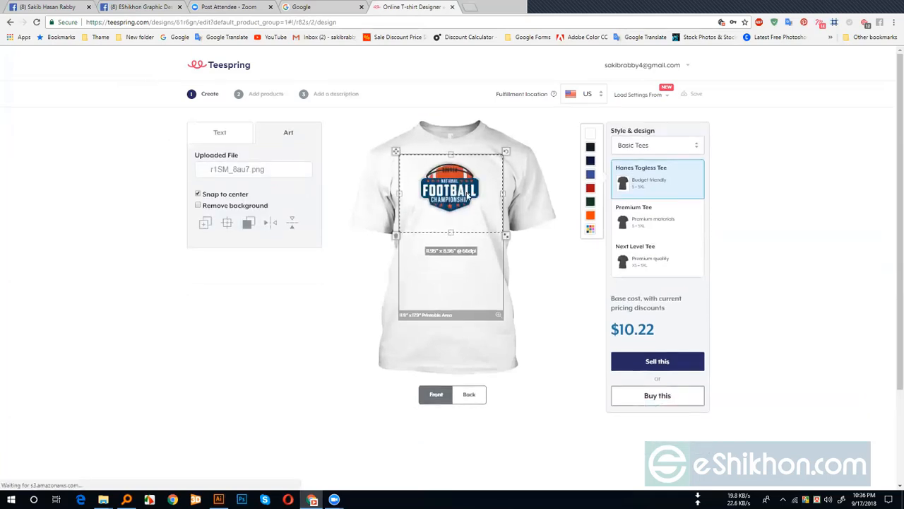
- Enlarge the football art on the shirt to about 16.95 by 12.71 in and move it slightly lower in the printable area
{"action": "left_click_drag", "start_coordinate": [505, 234], "coordinate": [532, 260]}
{"action": "left_click_drag", "start_coordinate": [452, 191], "coordinate": [452, 214]}
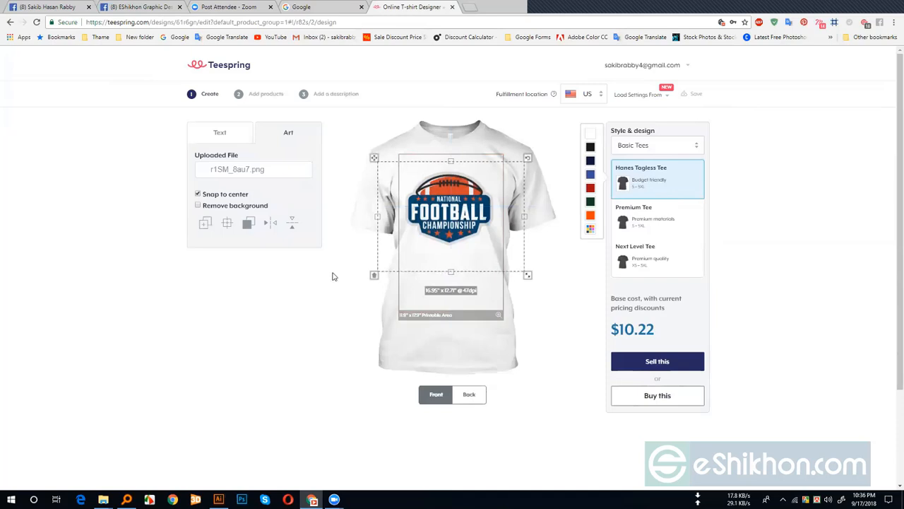
- Add the text ABC to the back of the shirt, enlarged to about 6.33 by 3.39 in, centred near the top of the printable area
{"action": "left_click", "coordinate": [353, 240]}
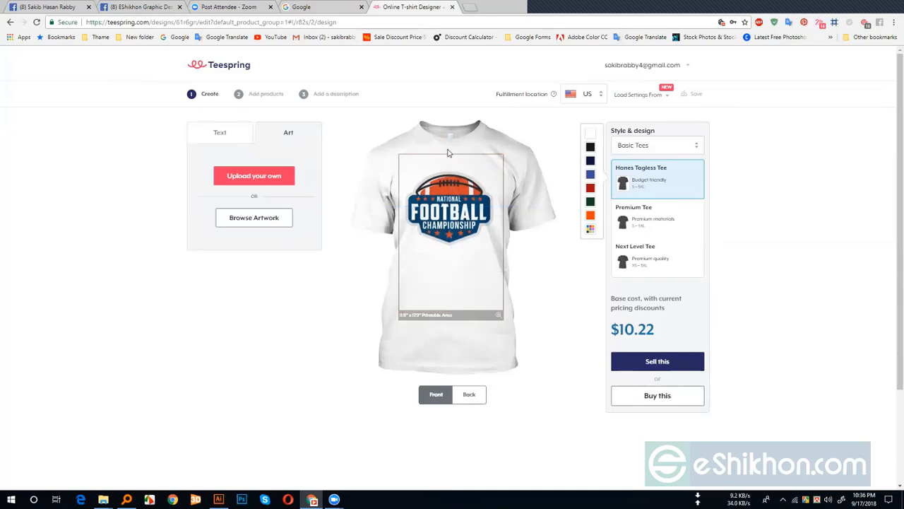
{"action": "left_click", "coordinate": [469, 395]}
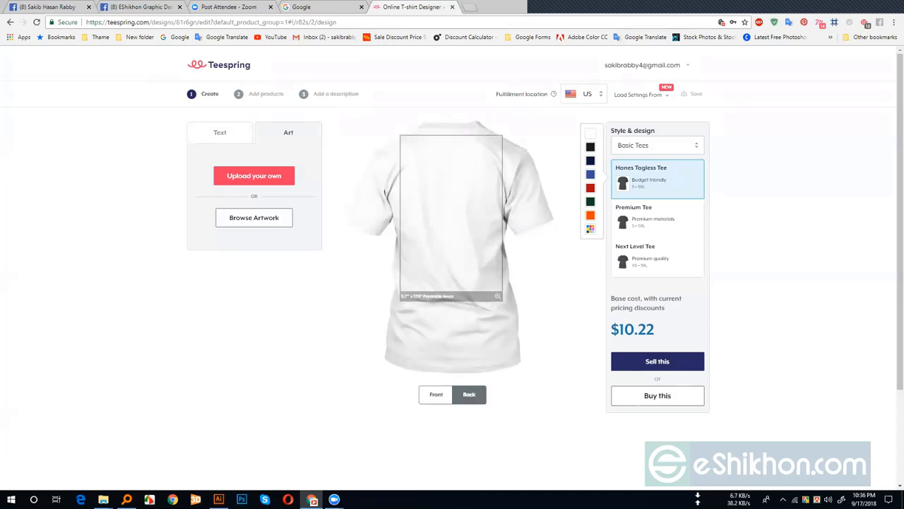
{"action": "mouse_move", "coordinate": [218, 499]}
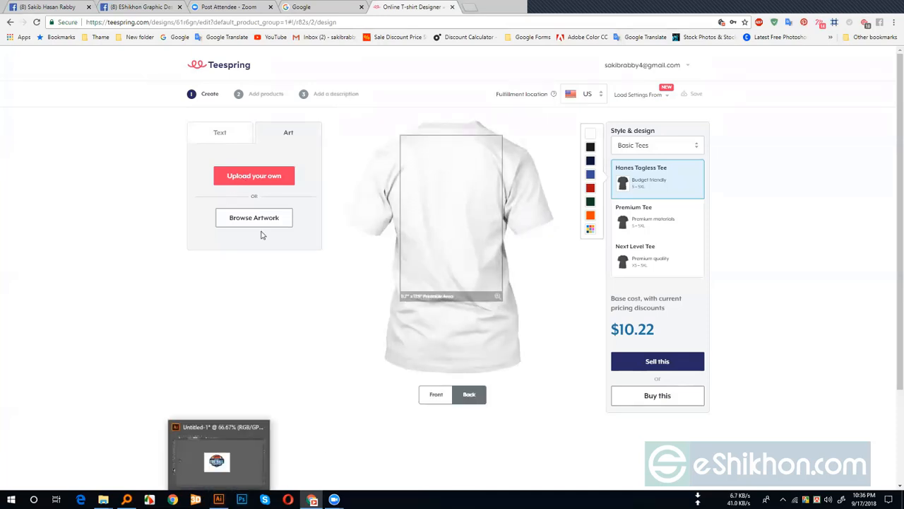
{"action": "left_click", "coordinate": [230, 136]}
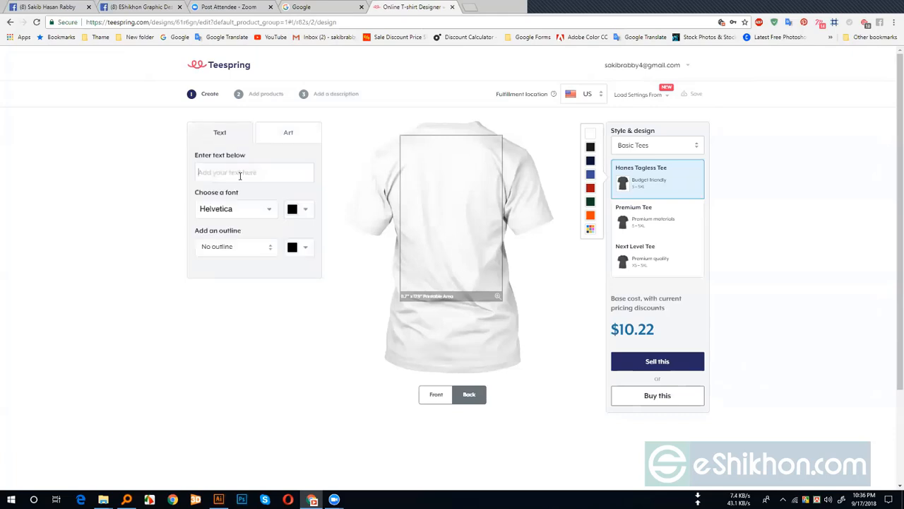
{"action": "type", "text": "A"}
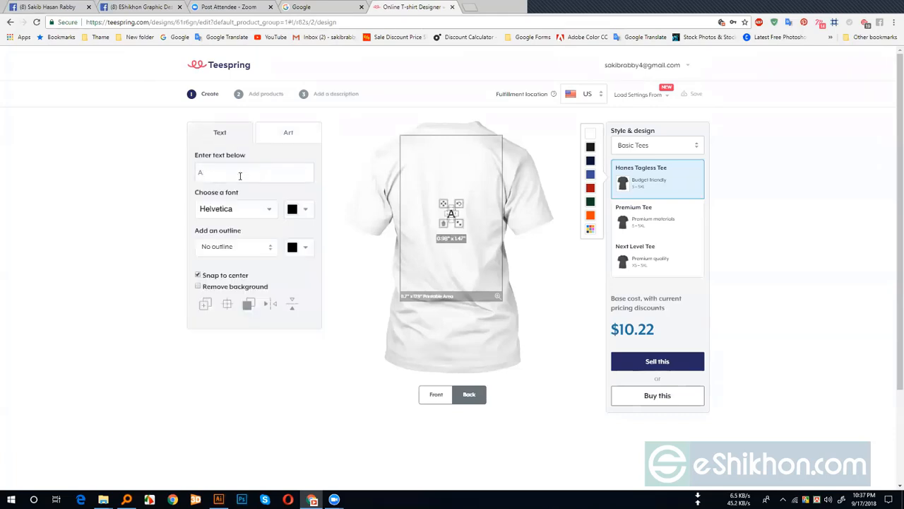
{"action": "type", "text": "BC"}
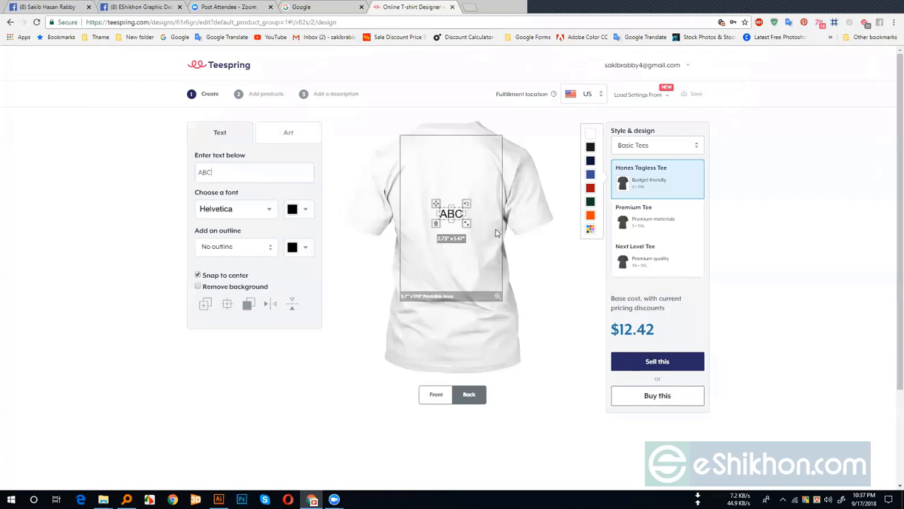
{"action": "left_click_drag", "start_coordinate": [467, 223], "coordinate": [452, 166]}
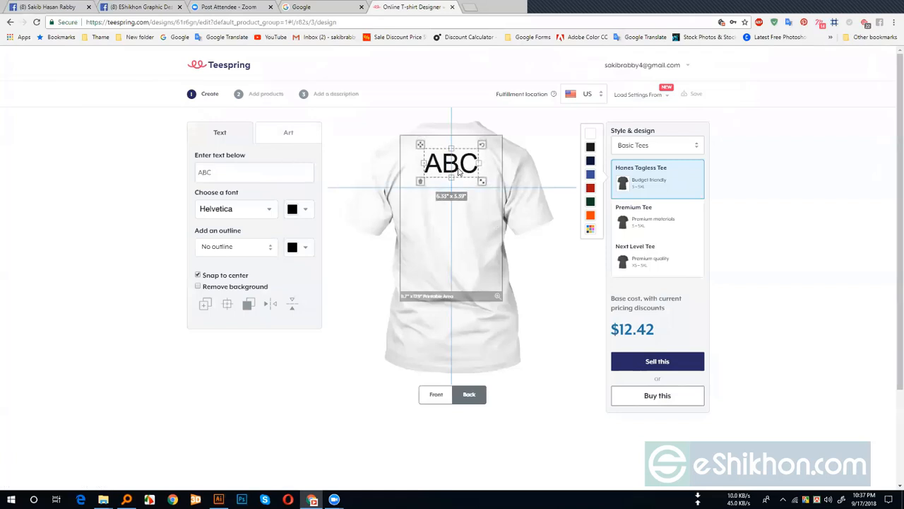
- Set the ABC text to the Creampuff font in white, leaving it with no outline
{"action": "left_click", "coordinate": [271, 212]}
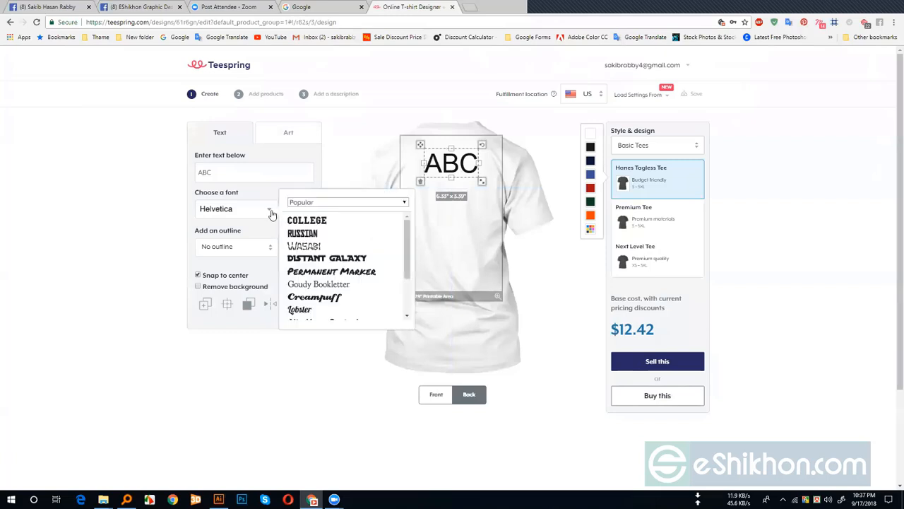
{"action": "scroll", "coordinate": [311, 276], "scroll_direction": "down", "scroll_amount": 2}
{"action": "left_click", "coordinate": [323, 241]}
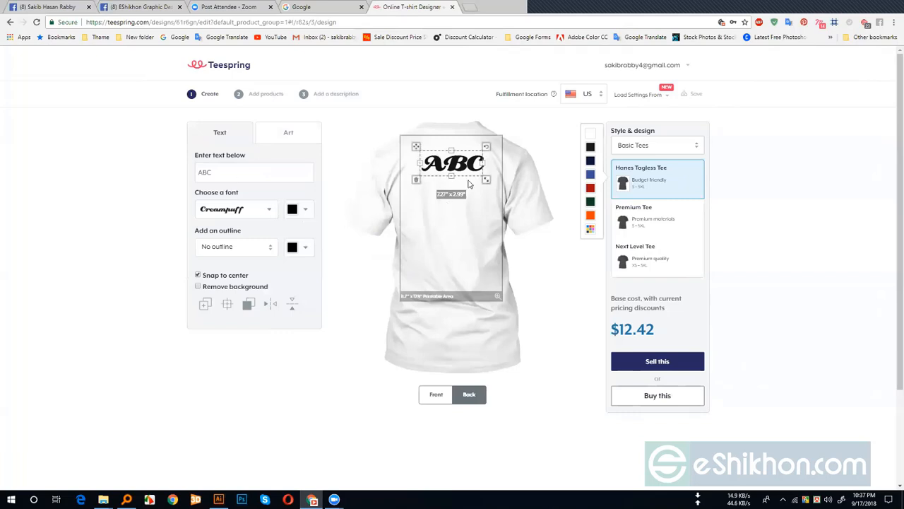
{"action": "left_click", "coordinate": [295, 211]}
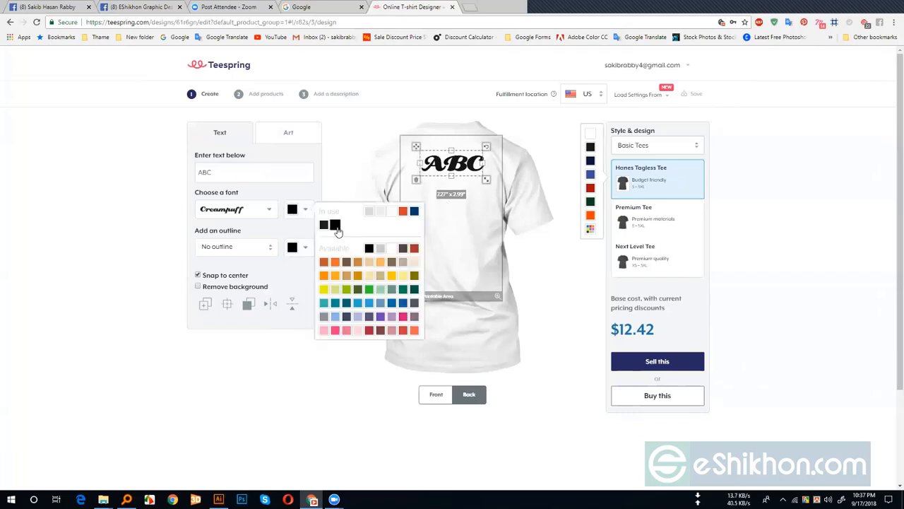
{"action": "left_click", "coordinate": [389, 249]}
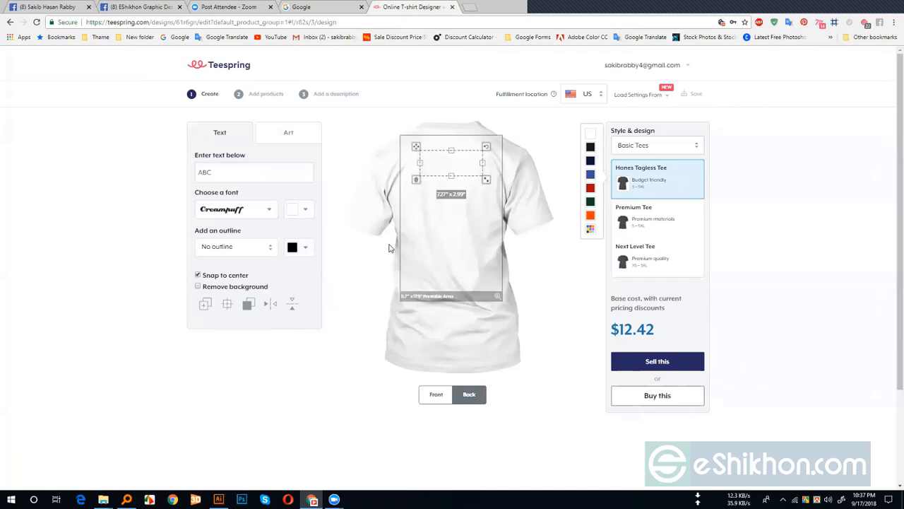
{"action": "left_click", "coordinate": [265, 247]}
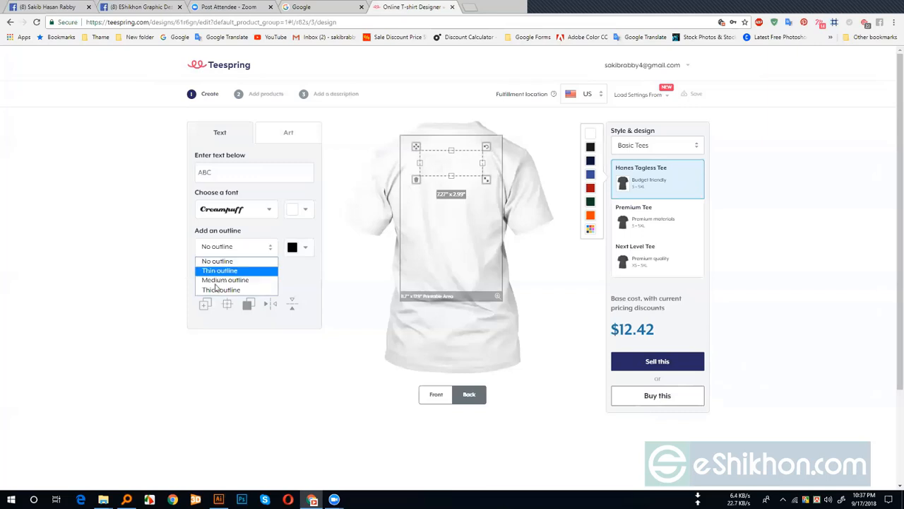
{"action": "left_click", "coordinate": [244, 245]}
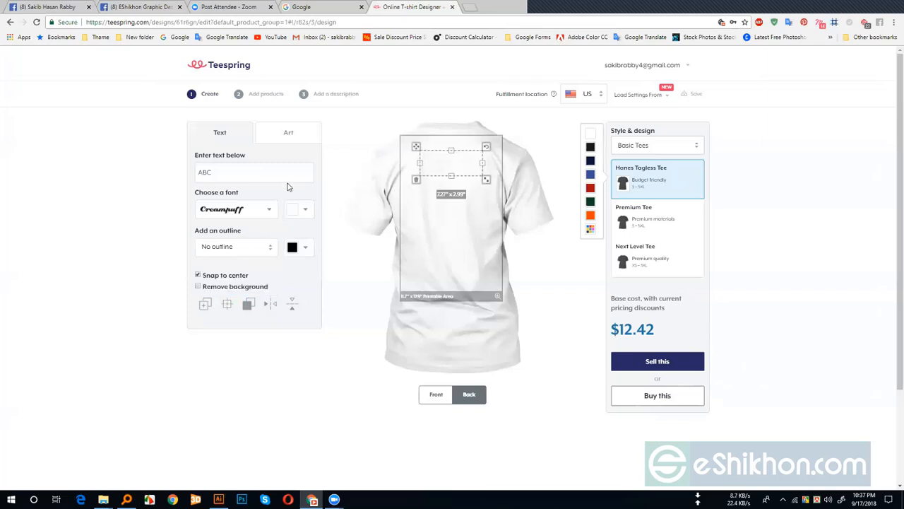
- Change the shirt colour to black and check the design on both the front and the back
{"action": "left_click", "coordinate": [591, 148]}
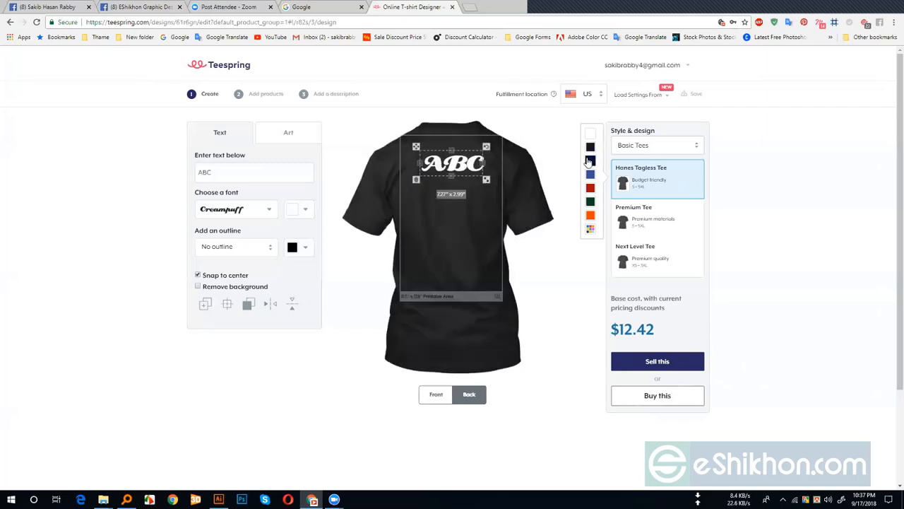
{"action": "left_click", "coordinate": [560, 156]}
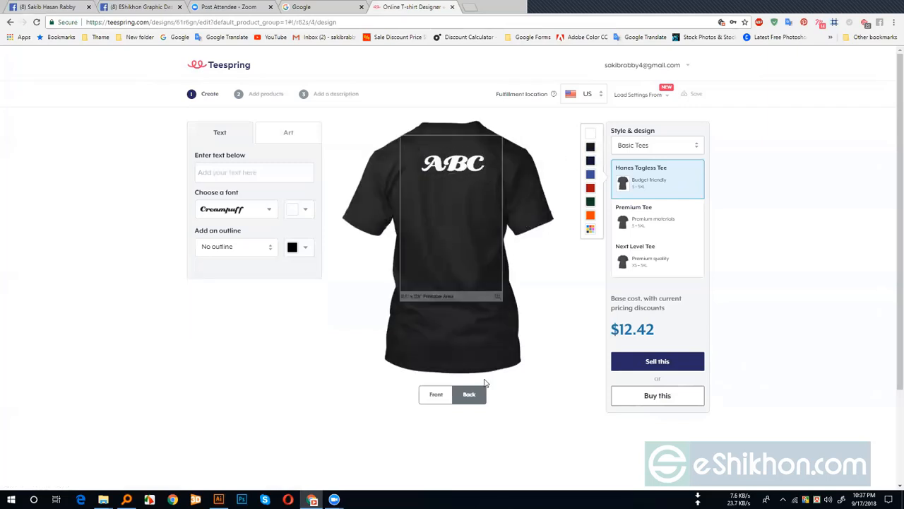
{"action": "left_click", "coordinate": [436, 394]}
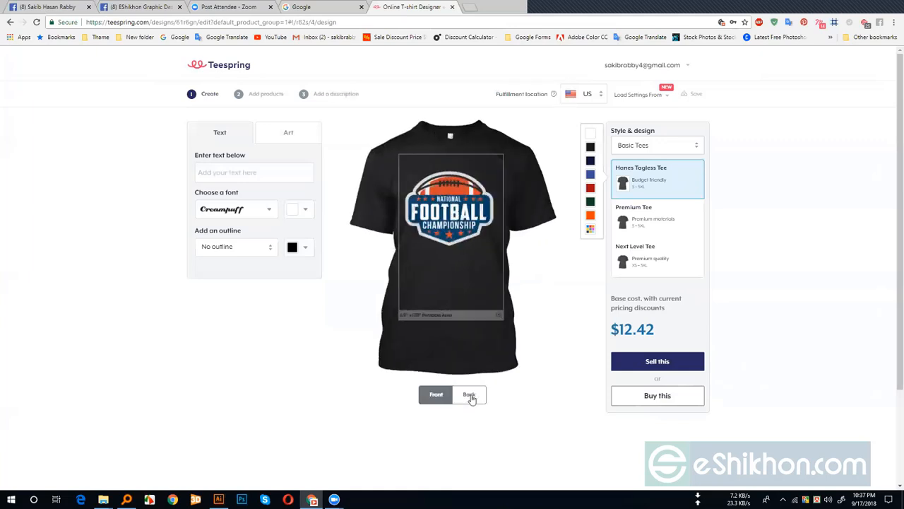
{"action": "left_click", "coordinate": [471, 399]}
{"action": "left_click", "coordinate": [467, 397]}
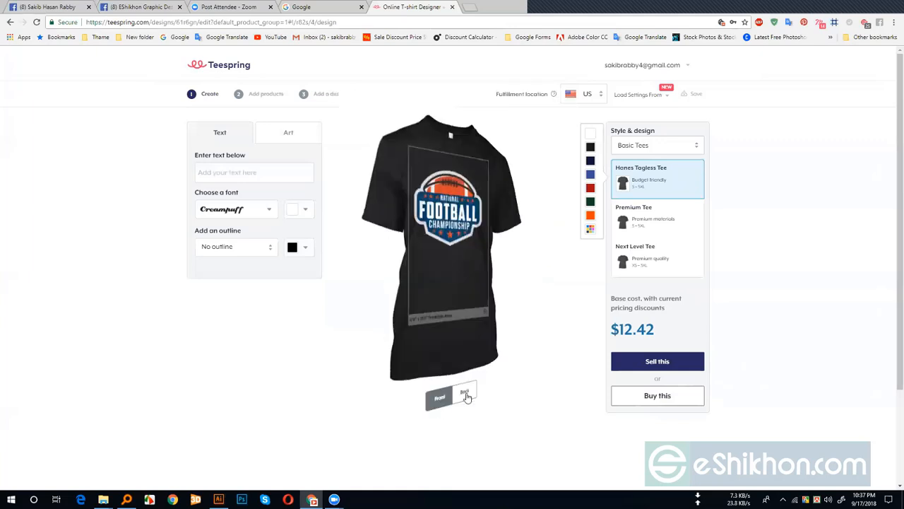
{"action": "left_click", "coordinate": [467, 397]}
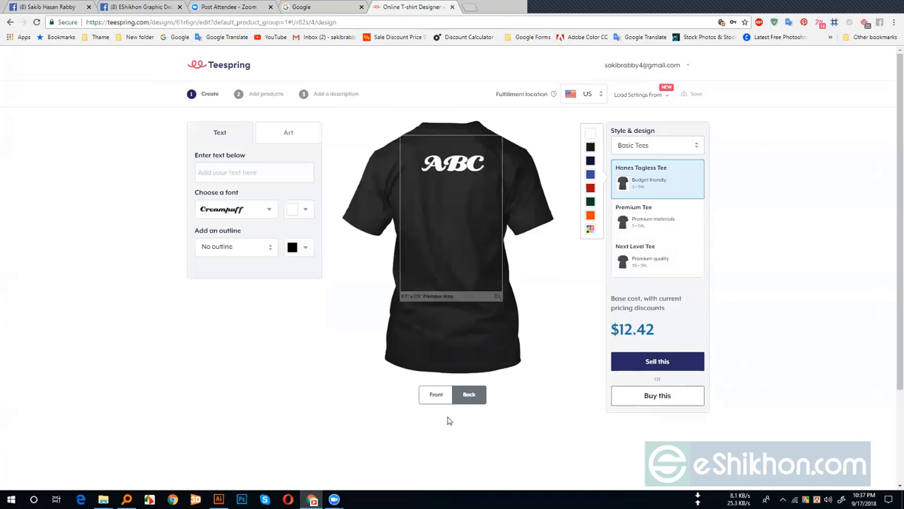
{"action": "left_click", "coordinate": [440, 395]}
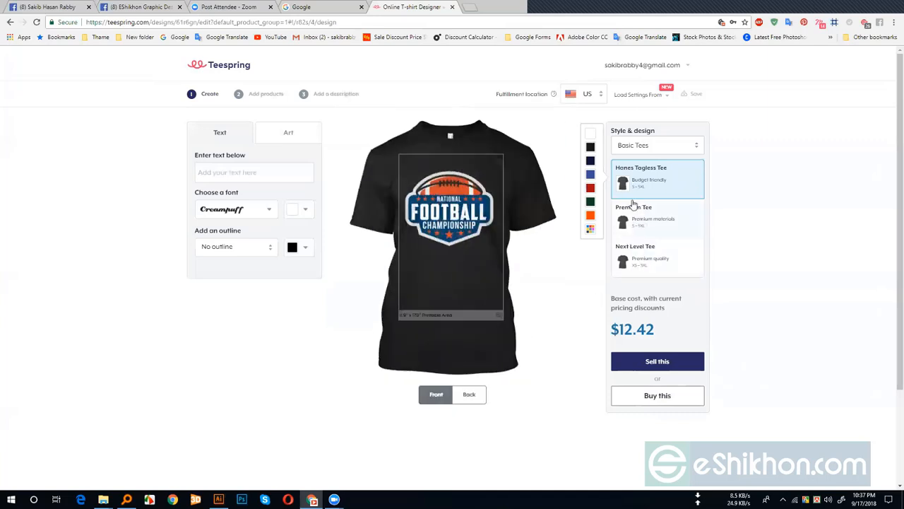
- Change the product style to Women's Tees with the Women's Premium Tee
{"action": "left_click", "coordinate": [643, 147]}
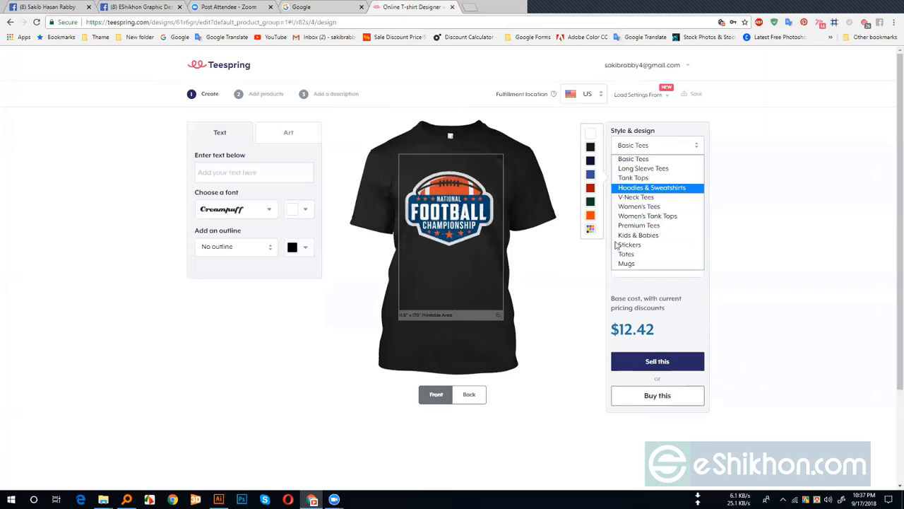
{"action": "left_click", "coordinate": [628, 209]}
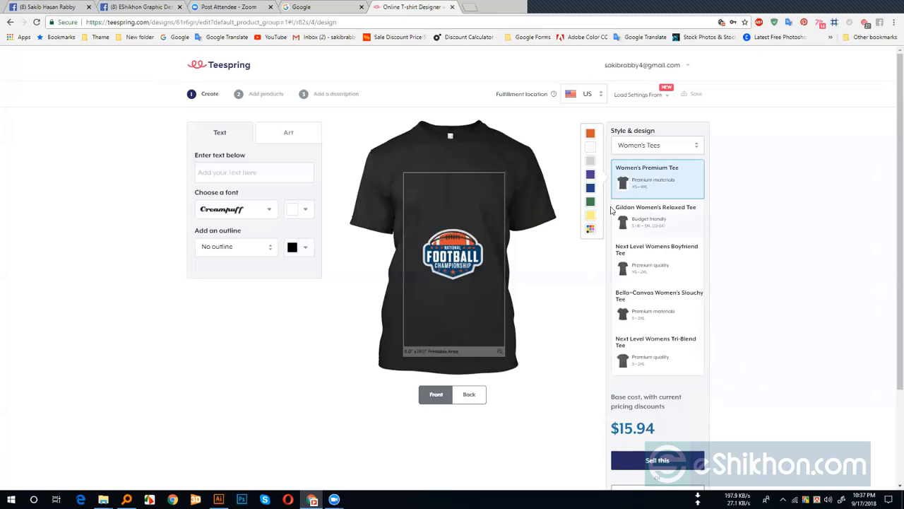
{"action": "left_click", "coordinate": [645, 225]}
{"action": "left_click", "coordinate": [639, 183]}
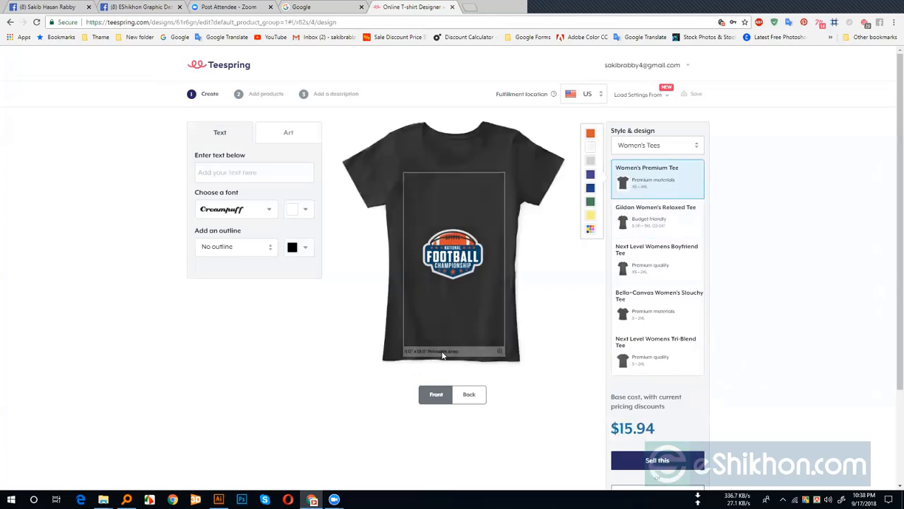
- Move the football art to the upper part of the women's tee front and enlarge it to about 15.97 by 11.84 in
{"action": "left_click_drag", "start_coordinate": [456, 278], "coordinate": [458, 210]}
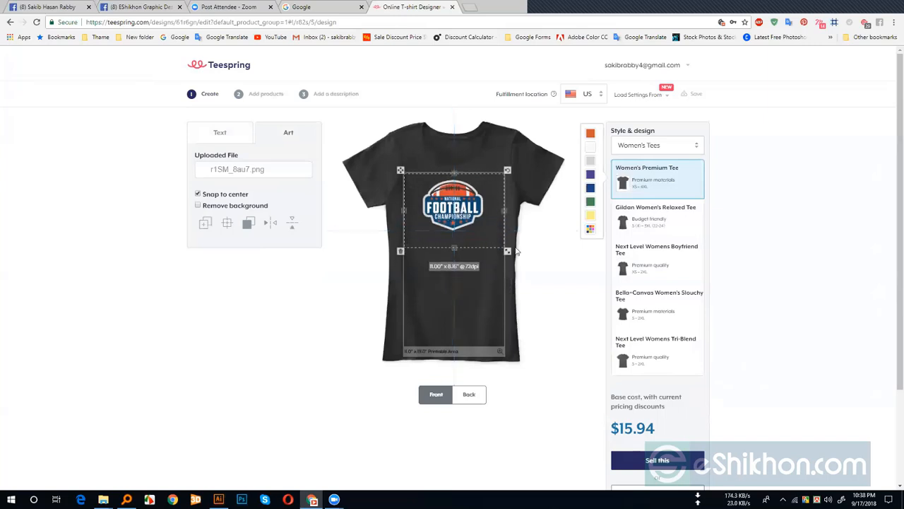
{"action": "left_click_drag", "start_coordinate": [509, 253], "coordinate": [531, 281]}
{"action": "left_click", "coordinate": [558, 245]}
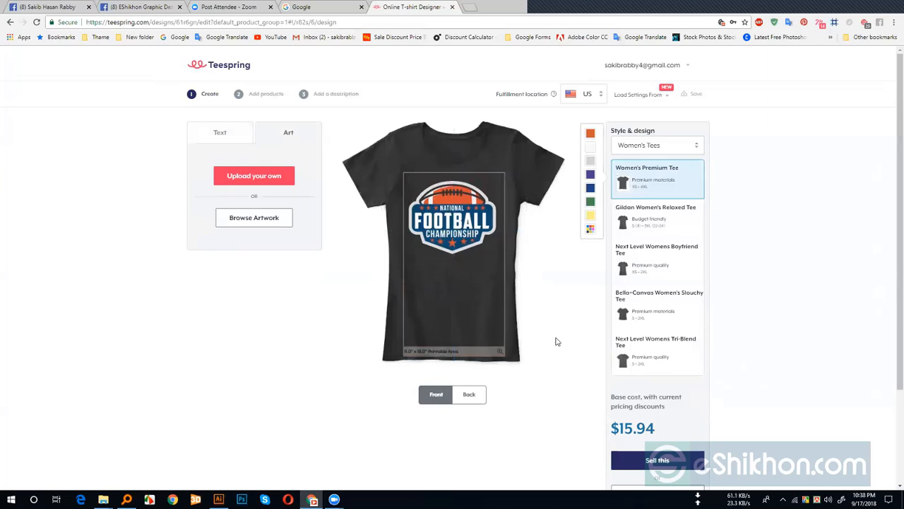
- Move the ABC text on the back to the upper printable area and reduce it to about 7.24 by 2.92 in
{"action": "left_click", "coordinate": [469, 393]}
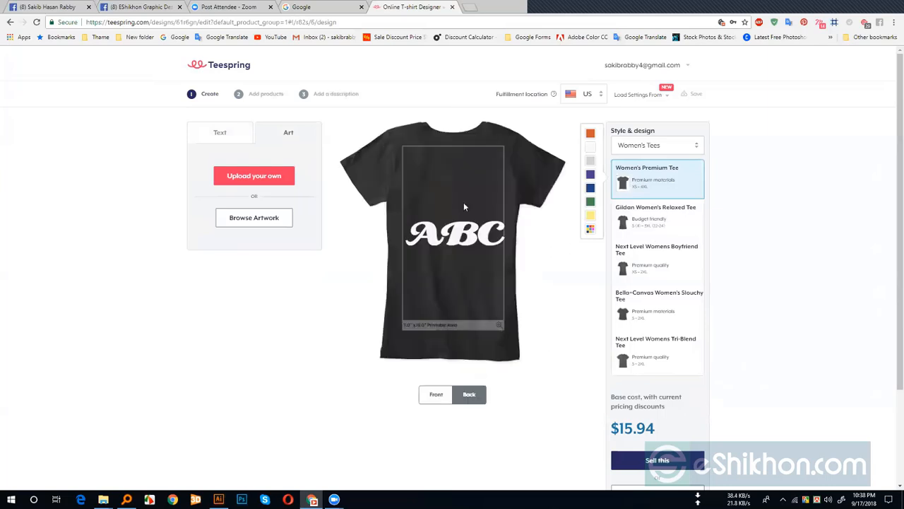
{"action": "left_click_drag", "start_coordinate": [466, 229], "coordinate": [467, 174]}
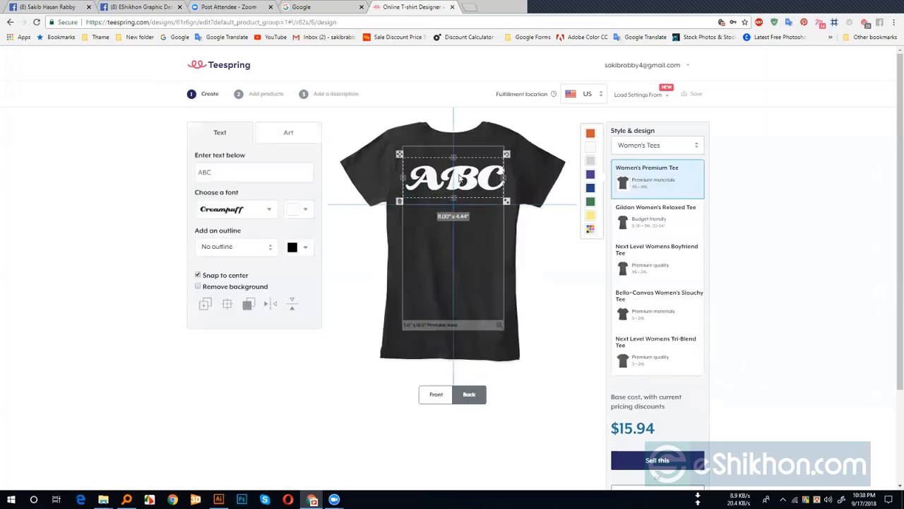
{"action": "left_click_drag", "start_coordinate": [500, 201], "coordinate": [468, 182]}
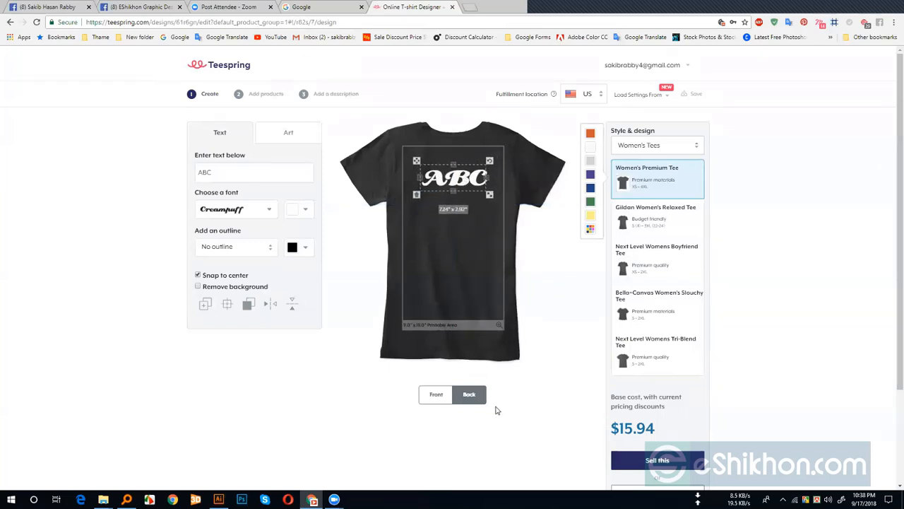
- Move the football art on the front slightly higher in the printable area and check the back of the tee
{"action": "left_click", "coordinate": [437, 396]}
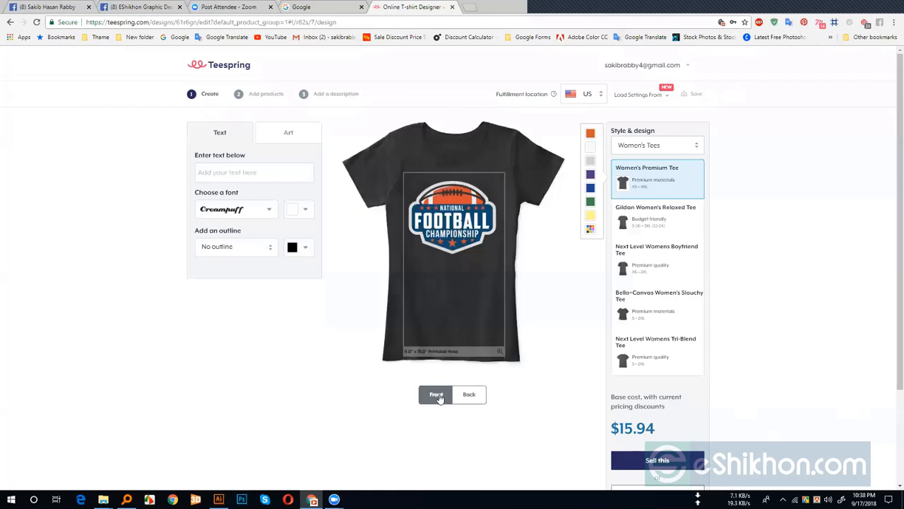
{"action": "left_click_drag", "start_coordinate": [440, 223], "coordinate": [457, 213]}
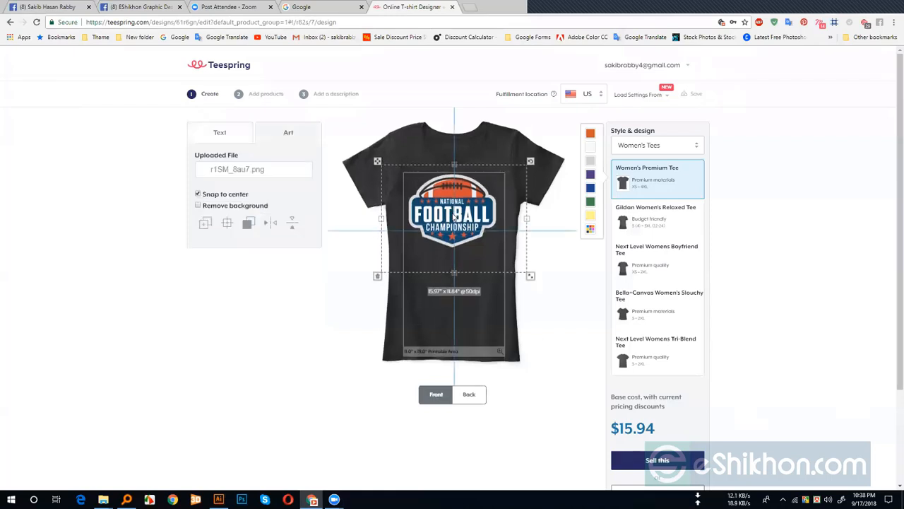
{"action": "left_click", "coordinate": [468, 394]}
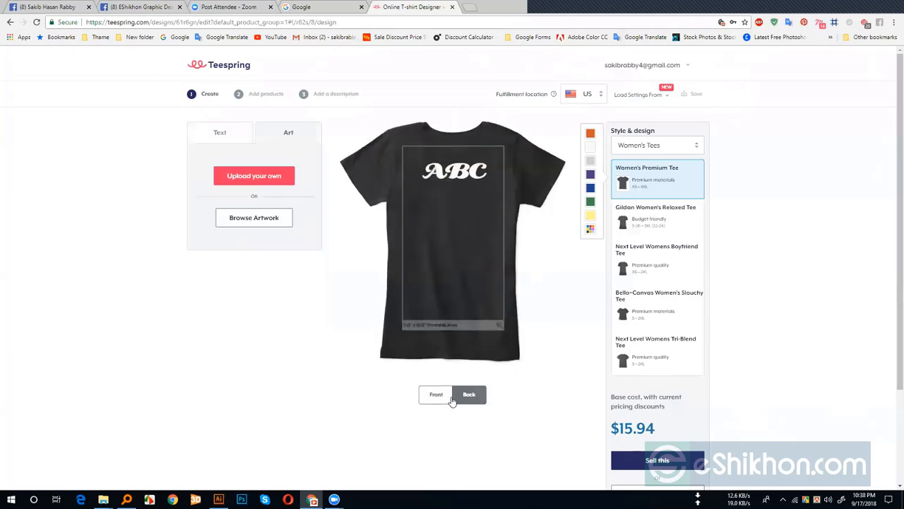
{"action": "left_click", "coordinate": [443, 398]}
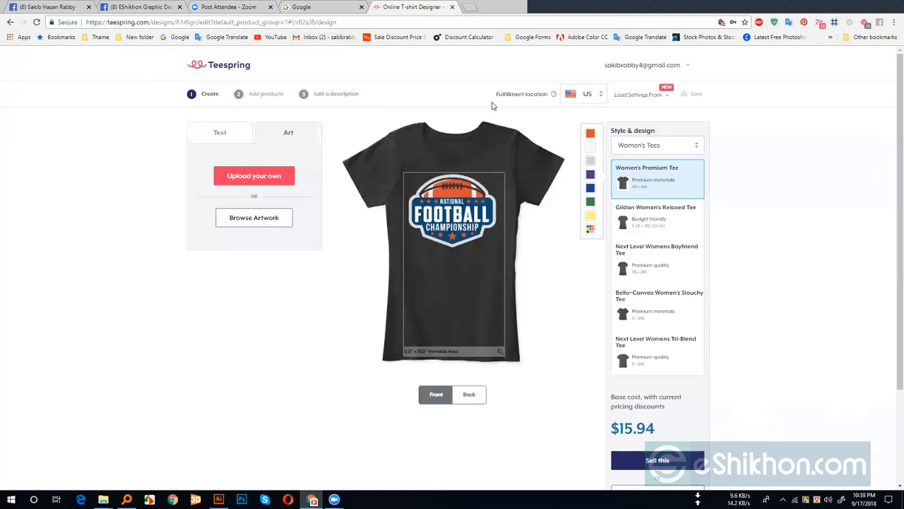
- Examine the base cost of the Women's Premium Tee and the options to sell or buy it
{"action": "scroll", "coordinate": [590, 406], "scroll_direction": "down", "scroll_amount": 2}
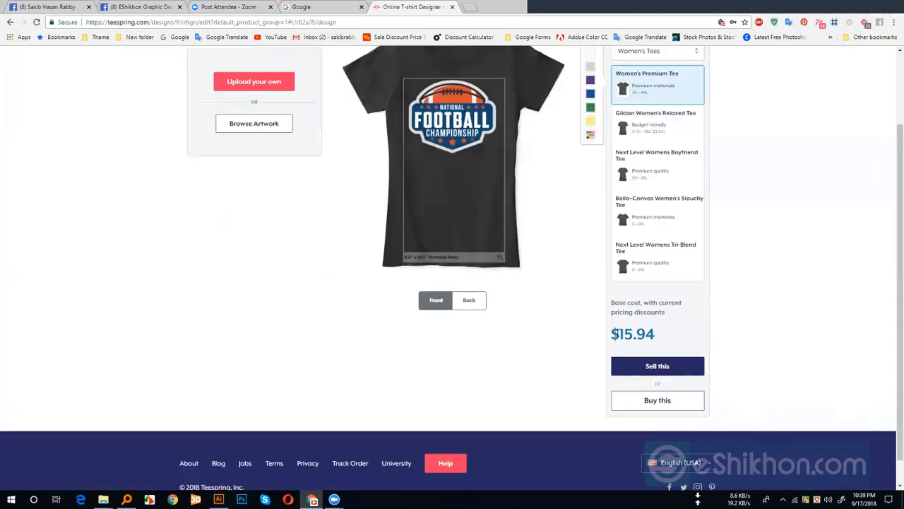
{"action": "left_click_drag", "start_coordinate": [612, 334], "coordinate": [661, 337]}
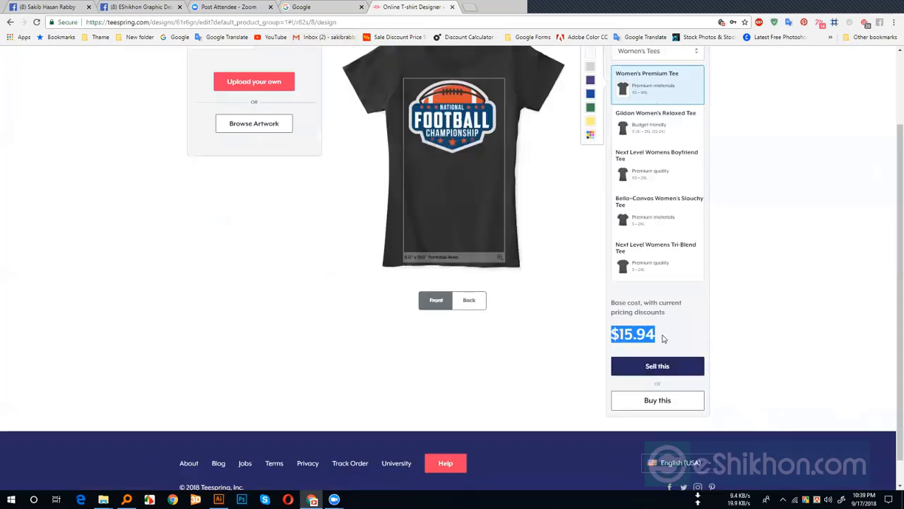
{"action": "left_click", "coordinate": [645, 333]}
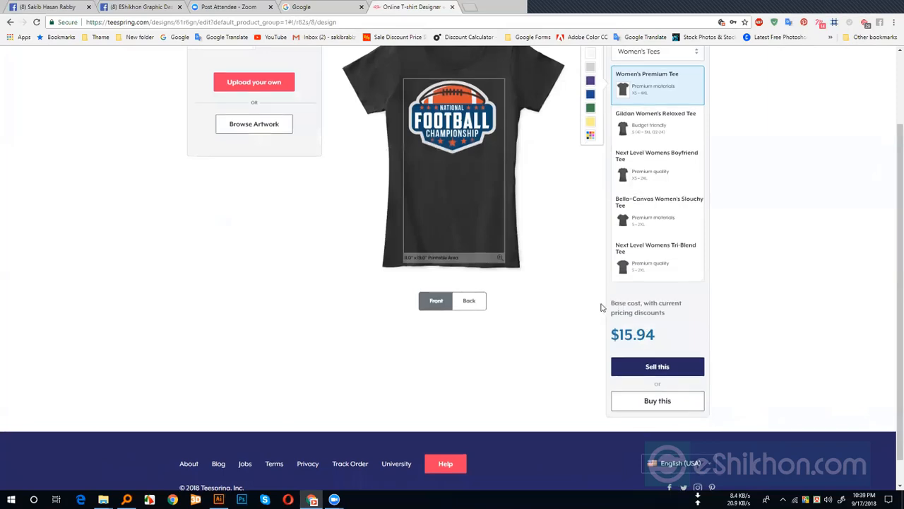
{"action": "scroll", "coordinate": [601, 307], "scroll_direction": "up", "scroll_amount": 2}
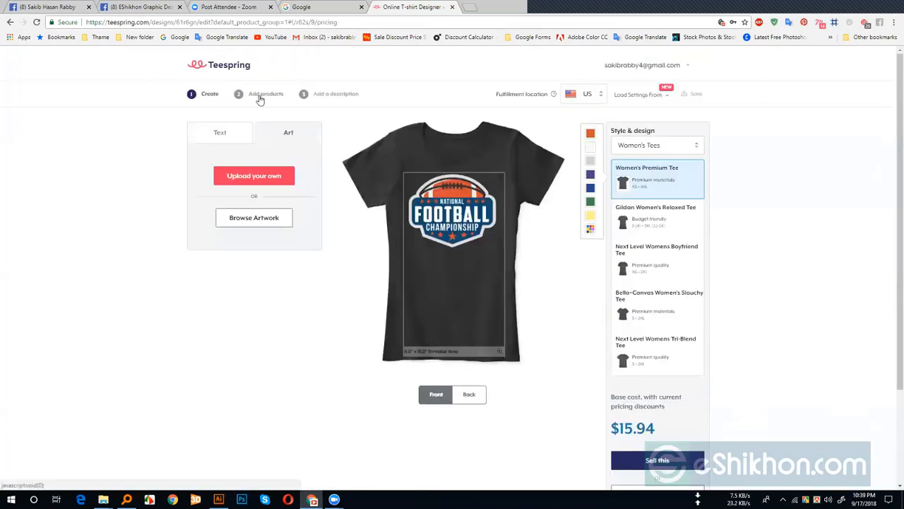
- Proceed to adding products and add blue as a second color for the Women's Premium Tee
{"action": "left_click", "coordinate": [265, 95]}
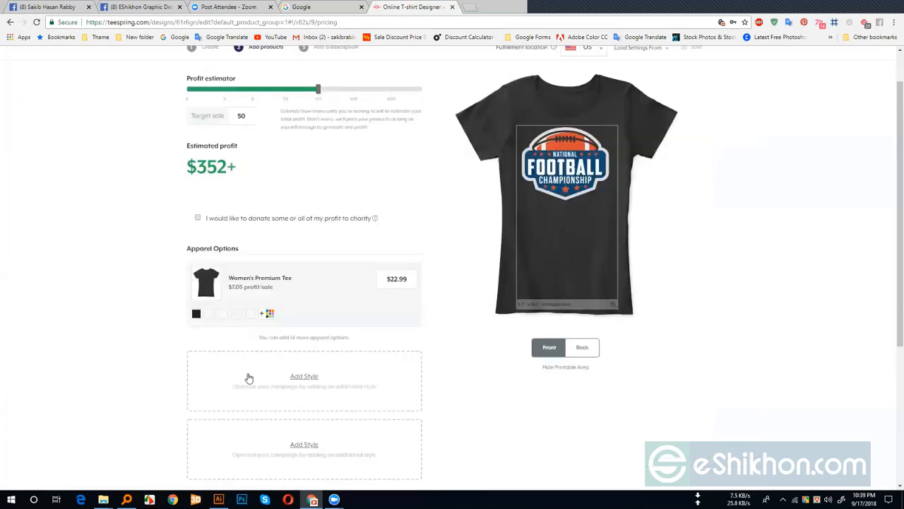
{"action": "left_click", "coordinate": [265, 313]}
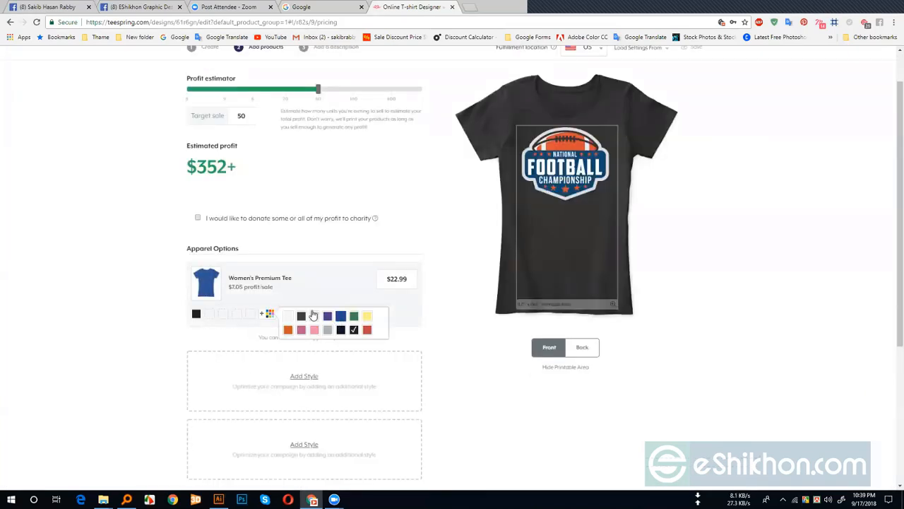
{"action": "left_click", "coordinate": [340, 315]}
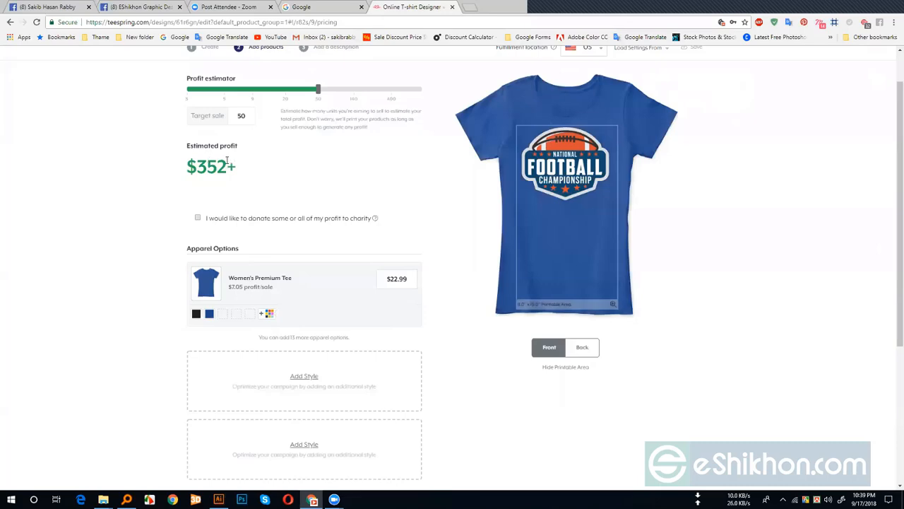
- Review the additional style and sticker options, and open the campaign's description stage with its Description field ready for editing
{"action": "scroll", "coordinate": [296, 327], "scroll_direction": "down", "scroll_amount": 2}
{"action": "scroll", "coordinate": [303, 233], "scroll_direction": "down", "scroll_amount": 1}
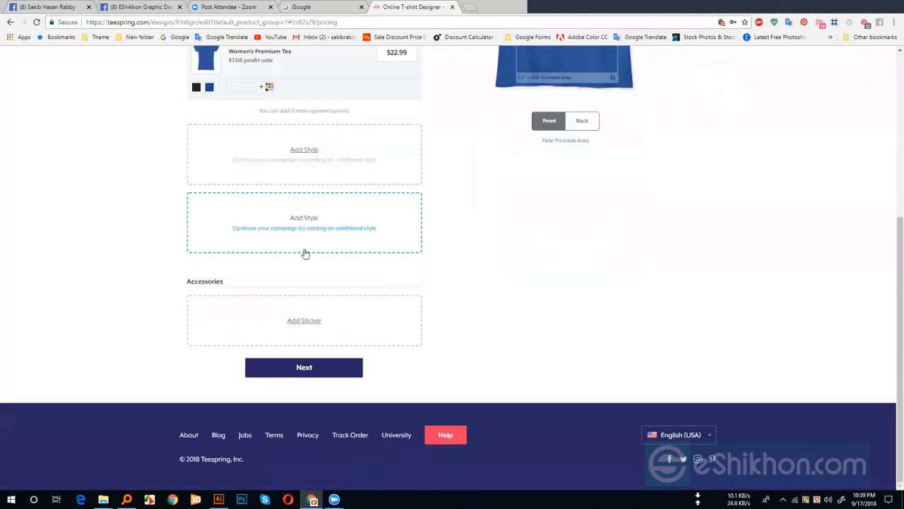
{"action": "scroll", "coordinate": [332, 263], "scroll_direction": "up", "scroll_amount": 3}
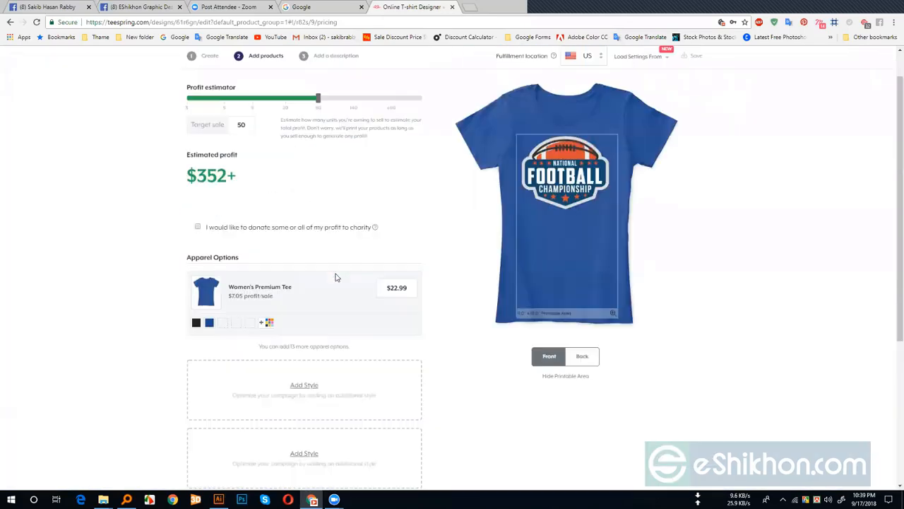
{"action": "scroll", "coordinate": [341, 141], "scroll_direction": "up", "scroll_amount": 1}
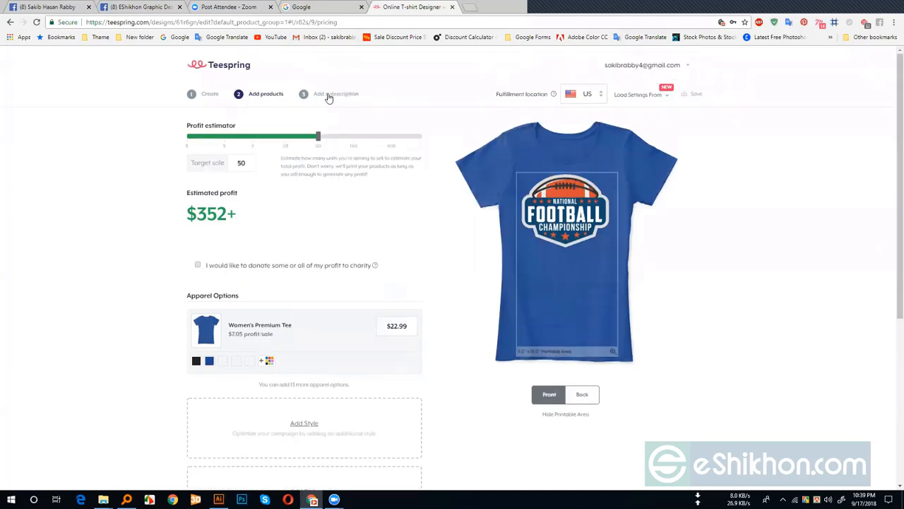
{"action": "left_click", "coordinate": [328, 97]}
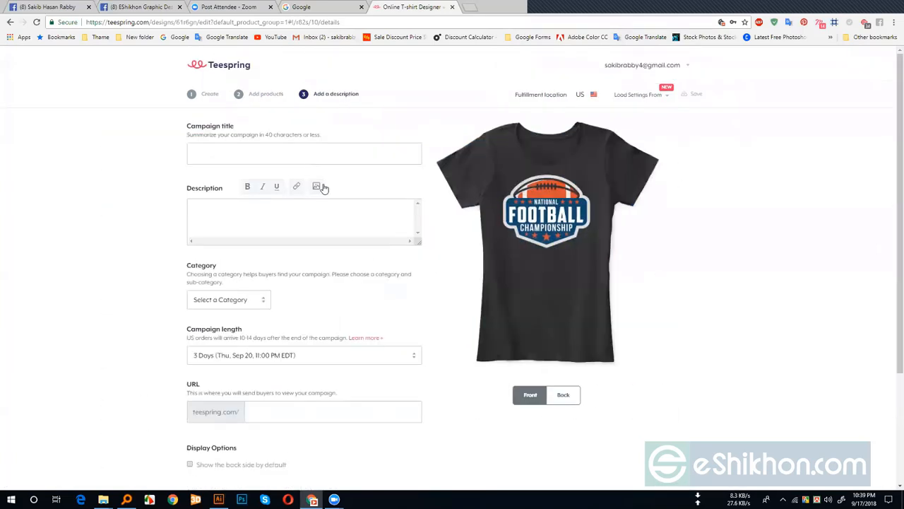
{"action": "left_click", "coordinate": [319, 229]}
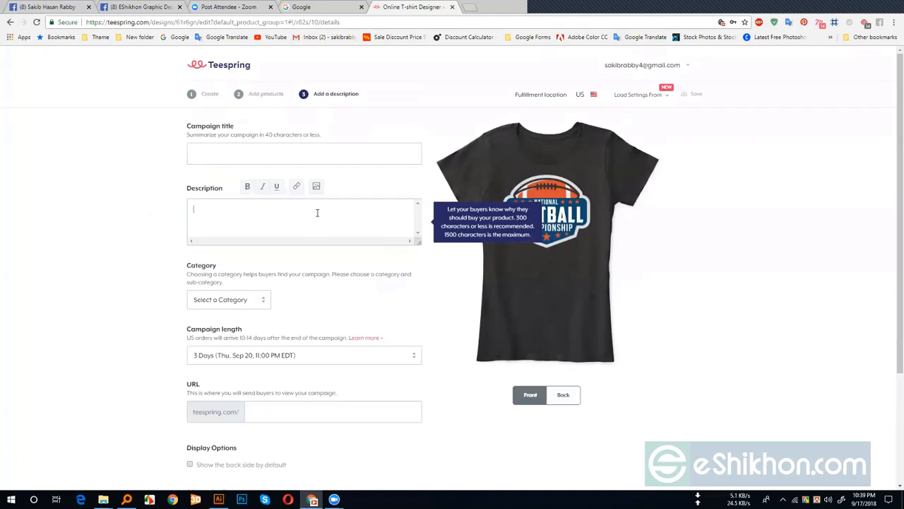
- Browse the product collections on the Teespring homepage and open the "2/15 - I Will Cut You Unicorn" product
{"action": "left_click", "coordinate": [237, 67]}
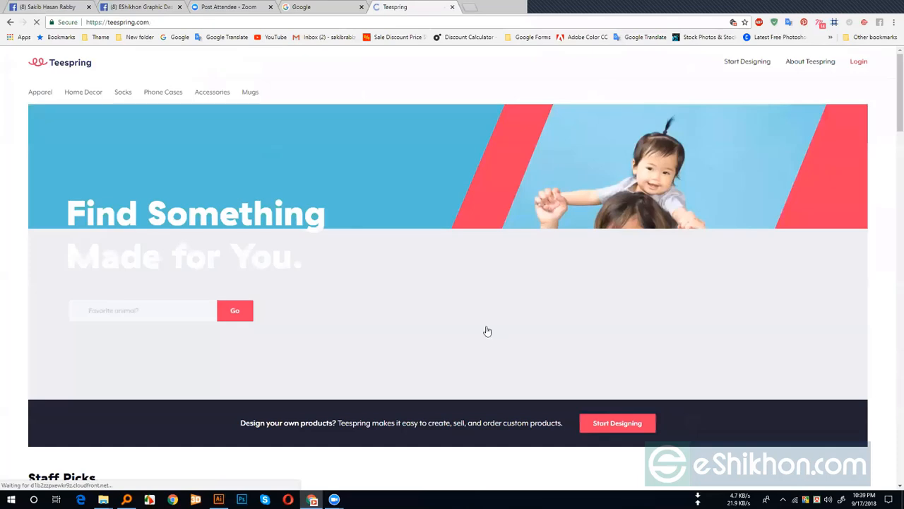
{"action": "scroll", "coordinate": [488, 331], "scroll_direction": "down", "scroll_amount": 3}
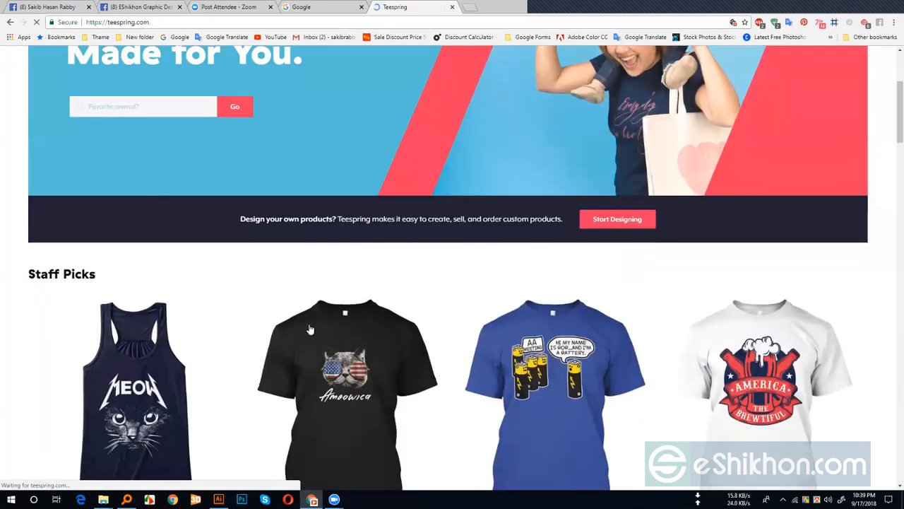
{"action": "scroll", "coordinate": [297, 327], "scroll_direction": "down", "scroll_amount": 8}
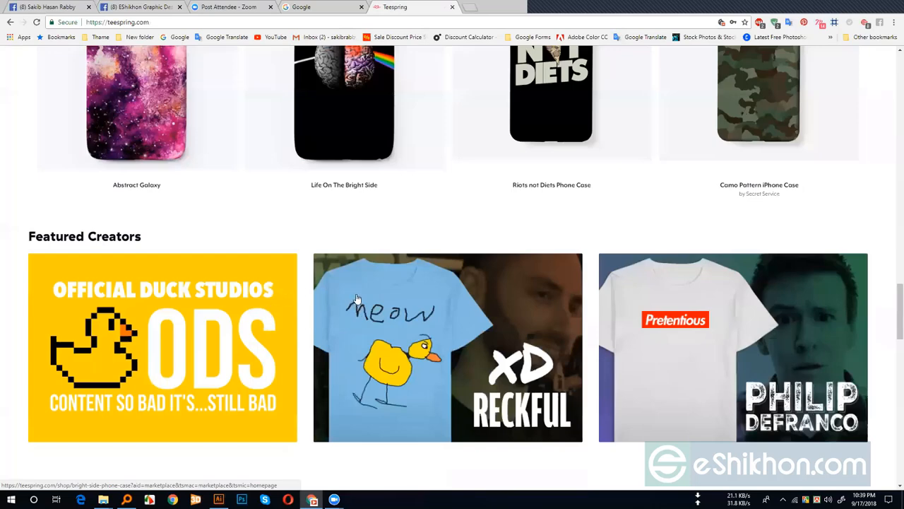
{"action": "scroll", "coordinate": [357, 296], "scroll_direction": "down", "scroll_amount": 3}
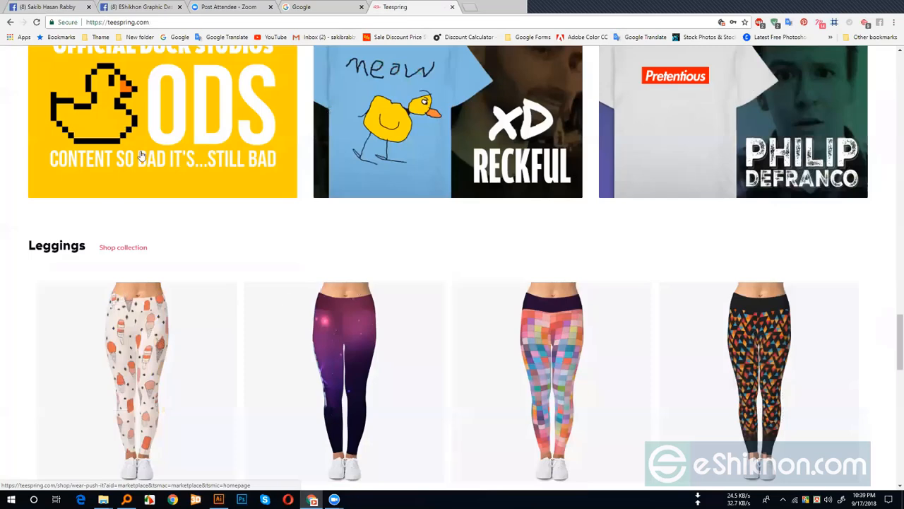
{"action": "scroll", "coordinate": [155, 177], "scroll_direction": "down", "scroll_amount": 6}
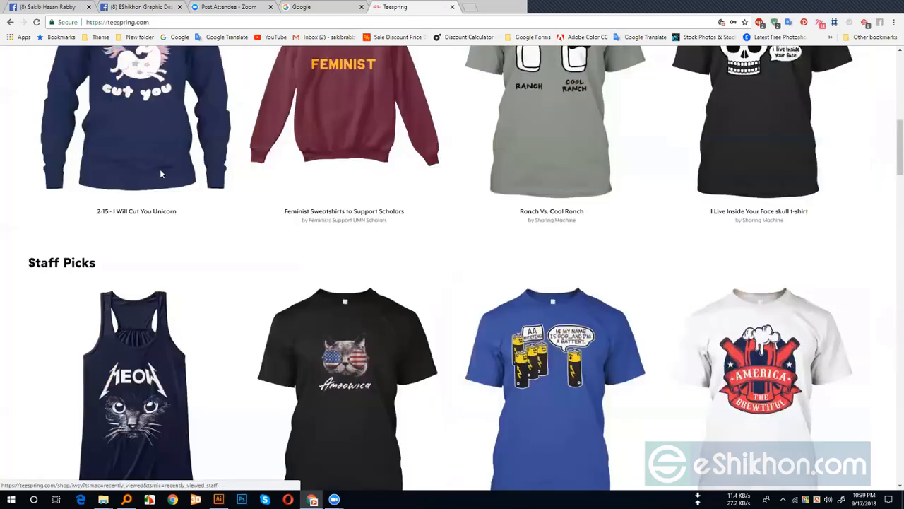
{"action": "scroll", "coordinate": [161, 174], "scroll_direction": "up", "scroll_amount": 2}
{"action": "left_click", "coordinate": [161, 174]}
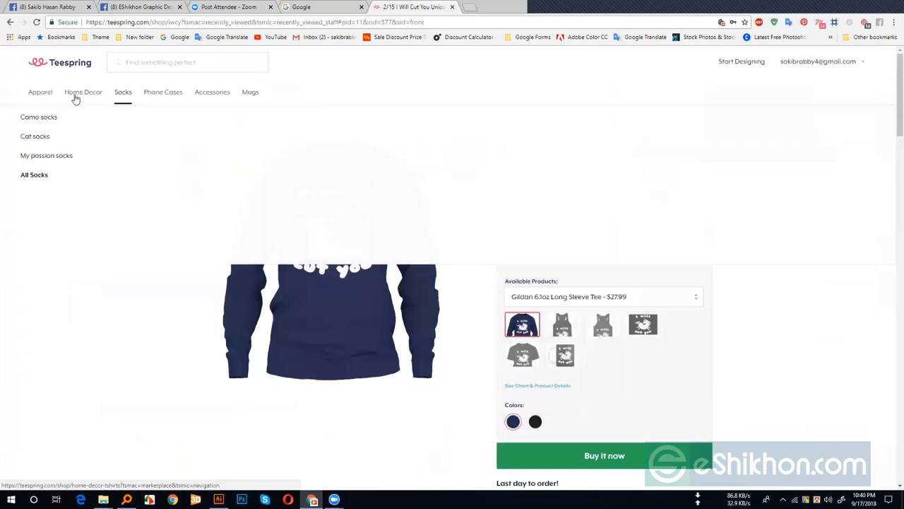
- Open the Holiday apparel category and examine its product designs, prices and refinement options
{"action": "mouse_move", "coordinate": [47, 96]}
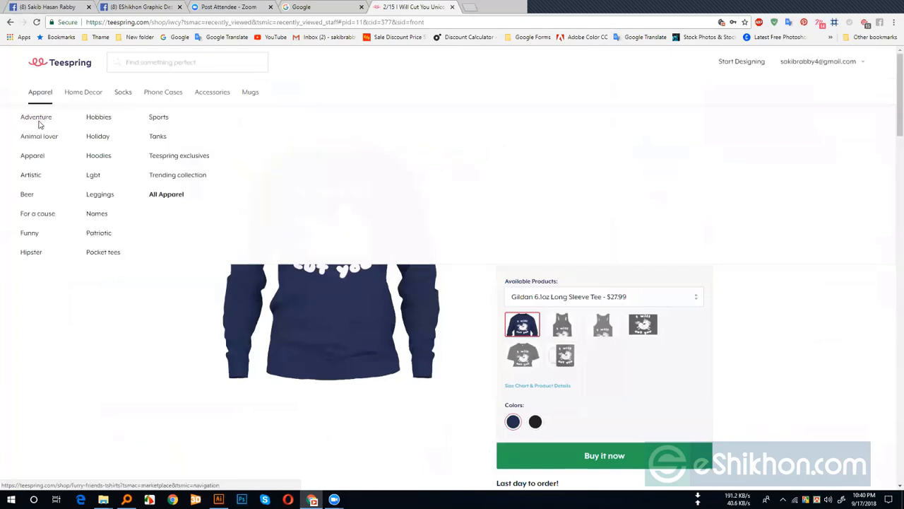
{"action": "left_click", "coordinate": [99, 141]}
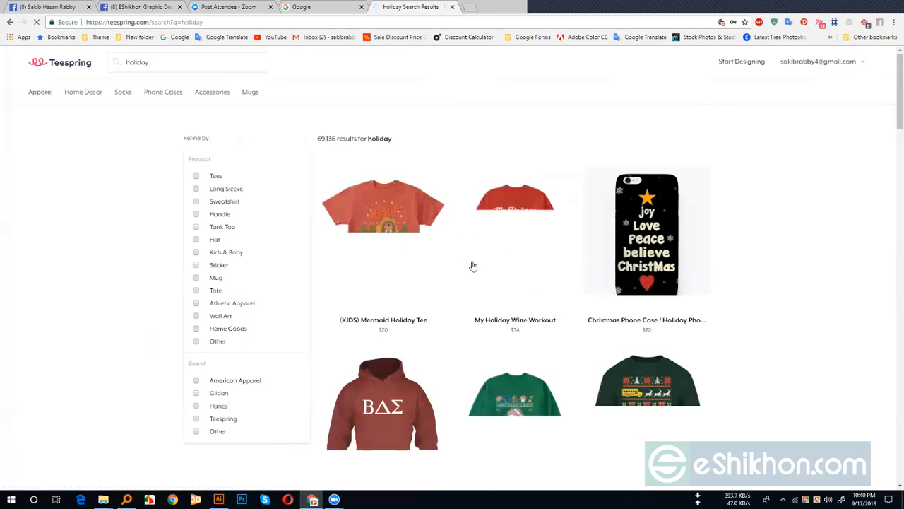
{"action": "scroll", "coordinate": [502, 285], "scroll_direction": "down", "scroll_amount": 1}
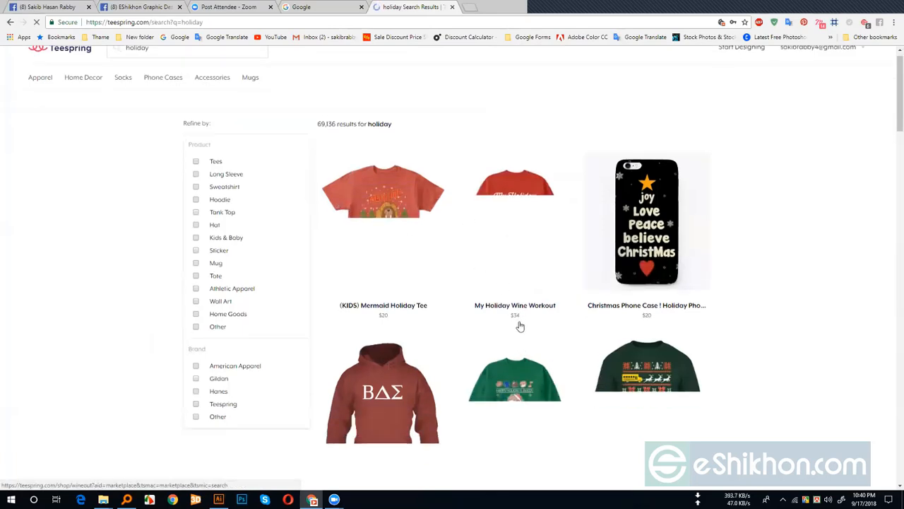
{"action": "scroll", "coordinate": [521, 319], "scroll_direction": "down", "scroll_amount": 1}
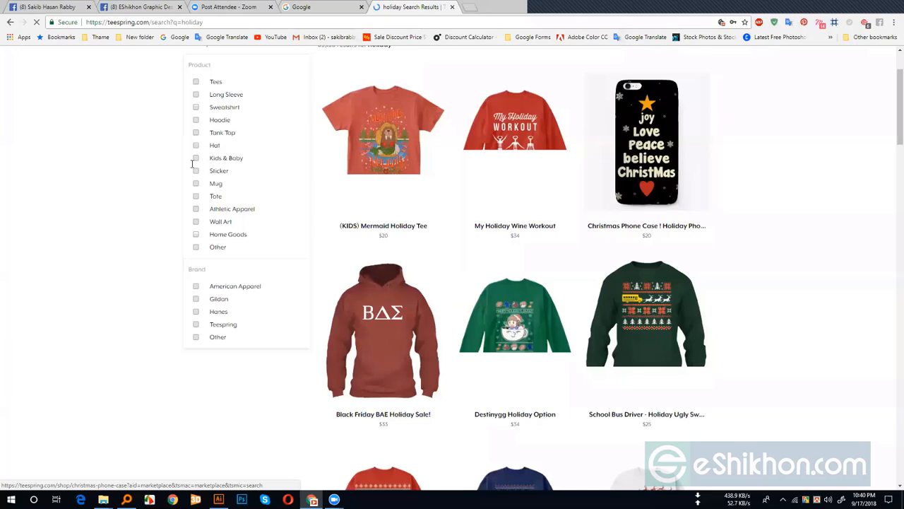
{"action": "scroll", "coordinate": [227, 226], "scroll_direction": "up", "scroll_amount": 1}
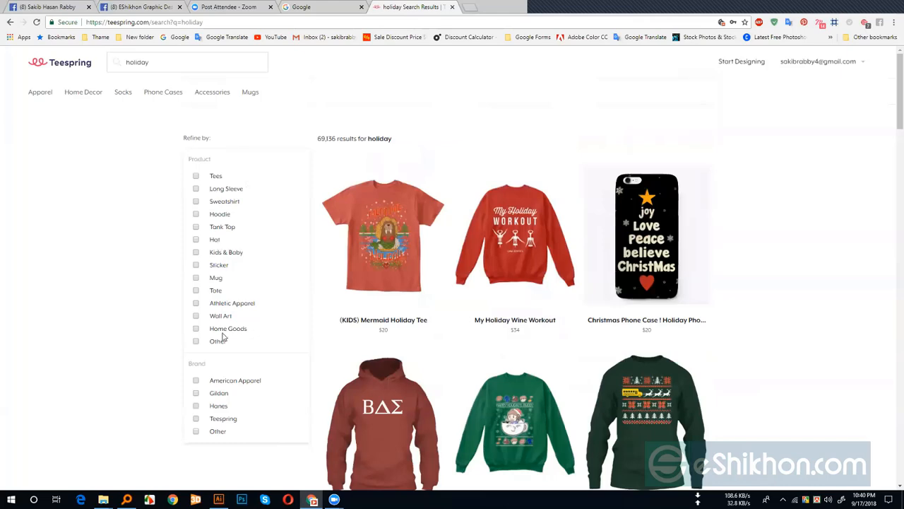
{"action": "scroll", "coordinate": [424, 317], "scroll_direction": "down", "scroll_amount": 1}
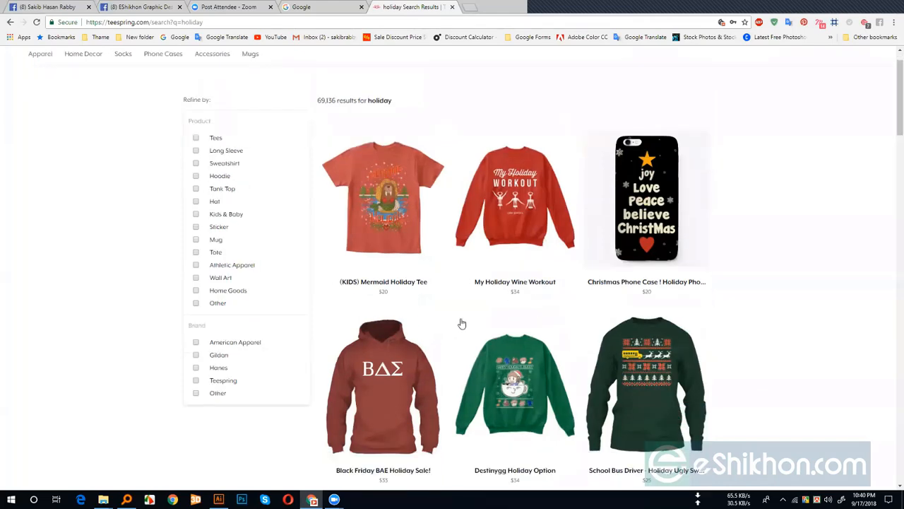
{"action": "scroll", "coordinate": [463, 320], "scroll_direction": "down", "scroll_amount": 6}
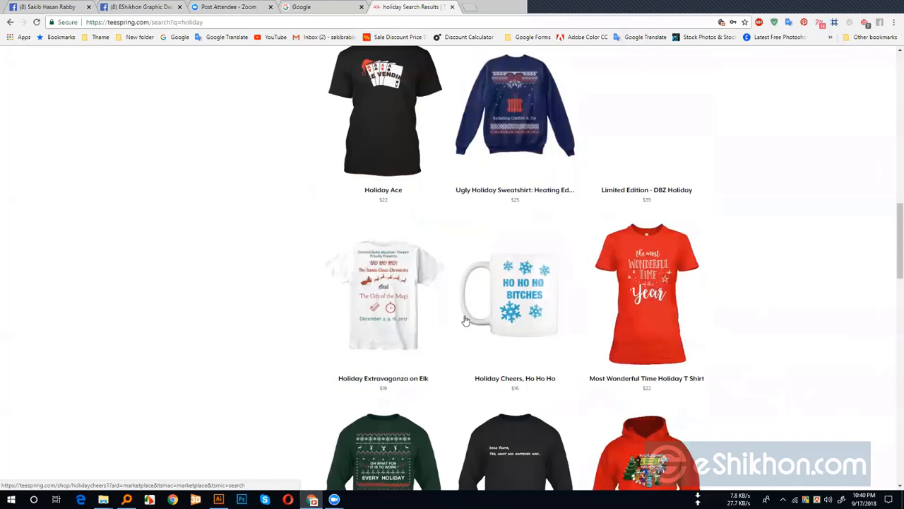
{"action": "scroll", "coordinate": [466, 321], "scroll_direction": "down", "scroll_amount": 6}
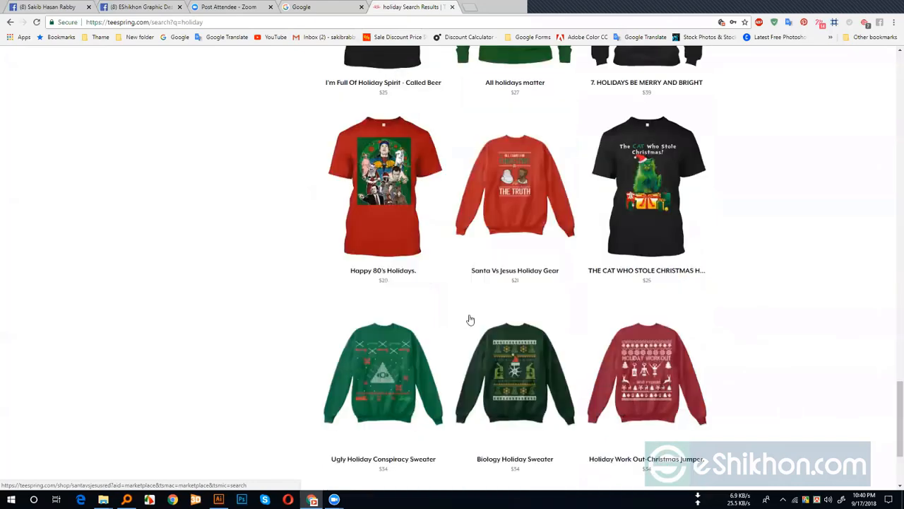
{"action": "scroll", "coordinate": [470, 322], "scroll_direction": "down", "scroll_amount": 2}
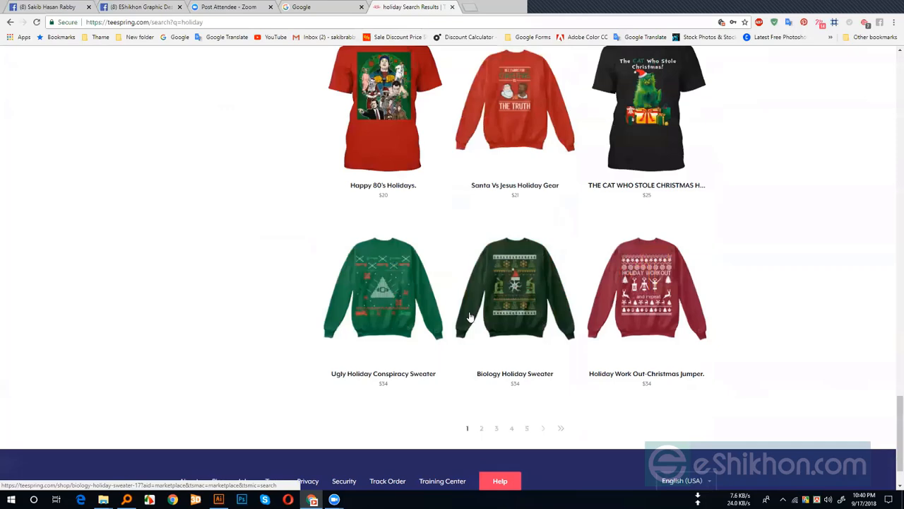
{"action": "scroll", "coordinate": [470, 319], "scroll_direction": "down", "scroll_amount": 1}
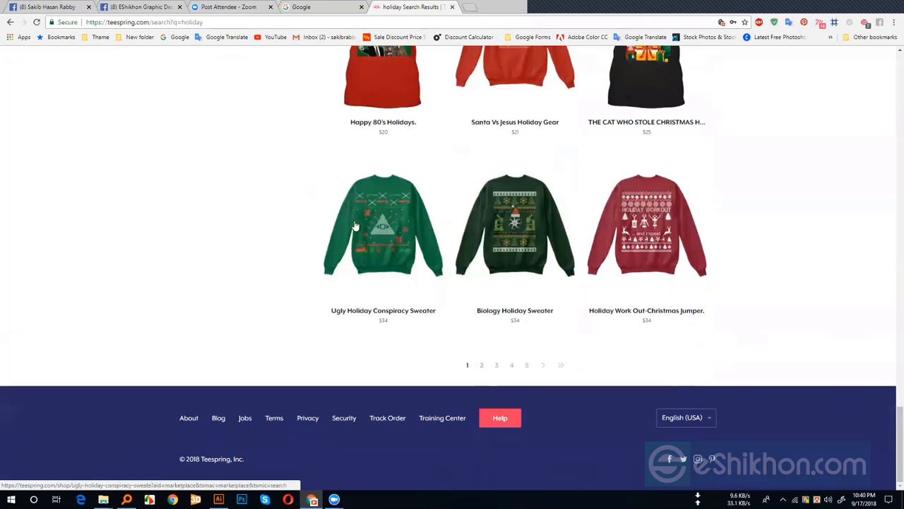
{"action": "scroll", "coordinate": [441, 273], "scroll_direction": "up", "scroll_amount": 2}
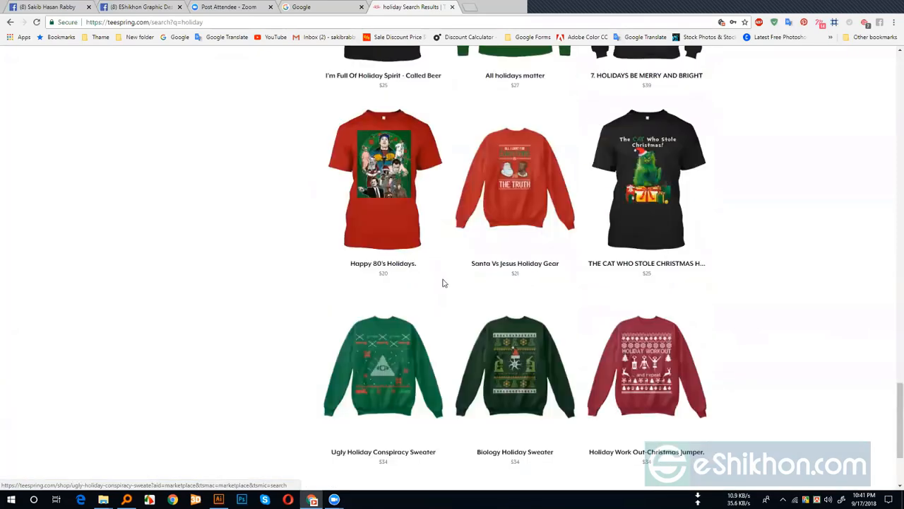
{"action": "scroll", "coordinate": [452, 263], "scroll_direction": "up", "scroll_amount": 8}
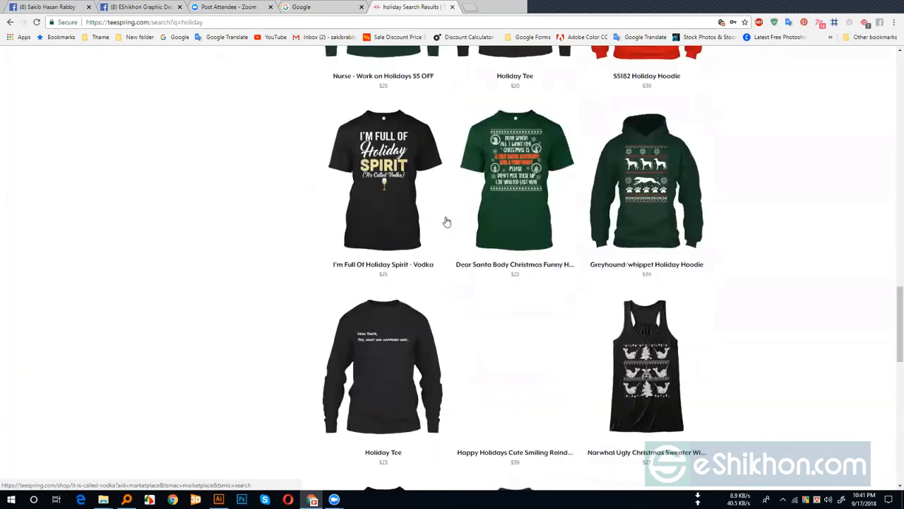
{"action": "scroll", "coordinate": [446, 211], "scroll_direction": "up", "scroll_amount": 1}
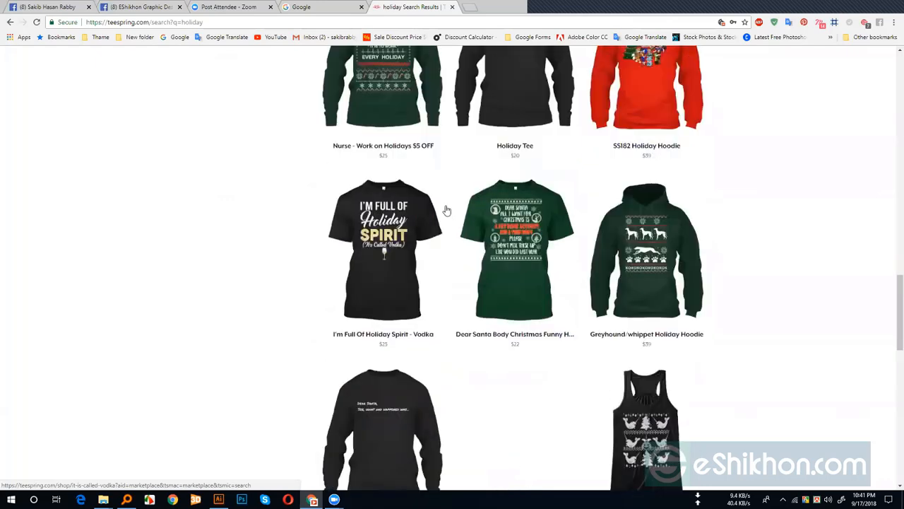
{"action": "scroll", "coordinate": [446, 211], "scroll_direction": "up", "scroll_amount": 10}
{"action": "scroll", "coordinate": [452, 205], "scroll_direction": "up", "scroll_amount": 3}
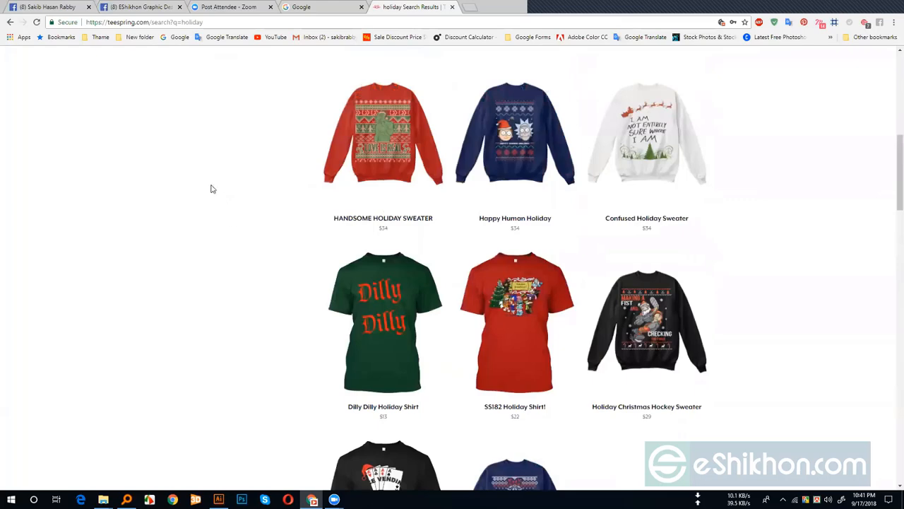
{"action": "scroll", "coordinate": [205, 204], "scroll_direction": "up", "scroll_amount": 5}
- Filter the holiday products by Hat, examine the designs, and clear the filter
{"action": "left_click", "coordinate": [196, 240]}
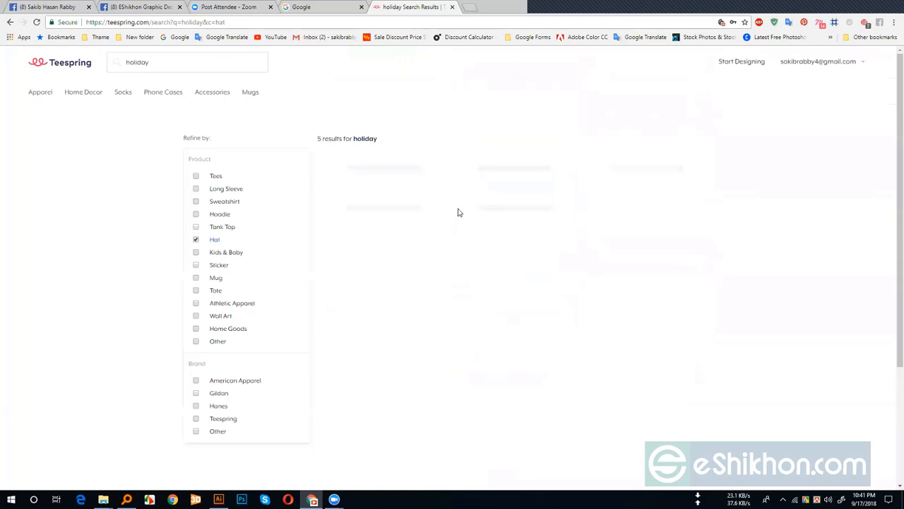
{"action": "scroll", "coordinate": [554, 291], "scroll_direction": "down", "scroll_amount": 1}
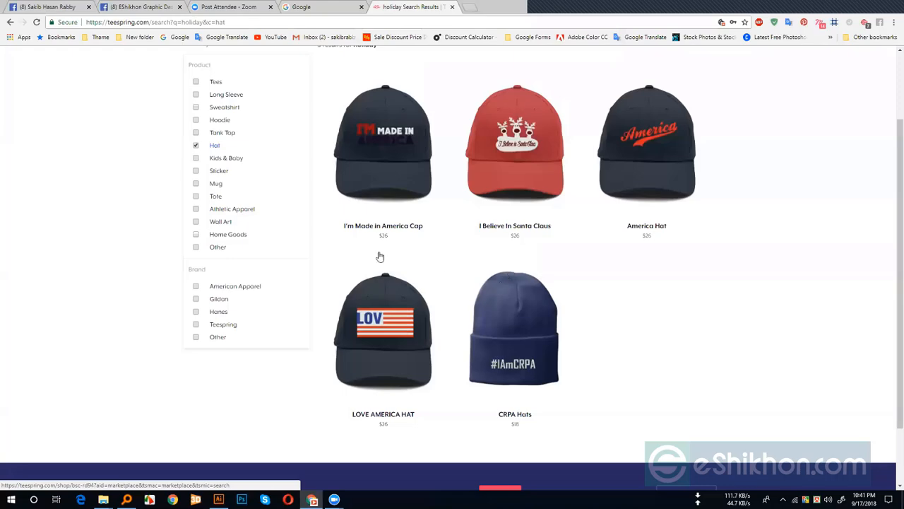
{"action": "scroll", "coordinate": [514, 244], "scroll_direction": "up", "scroll_amount": 1}
{"action": "scroll", "coordinate": [195, 187], "scroll_direction": "up", "scroll_amount": 1}
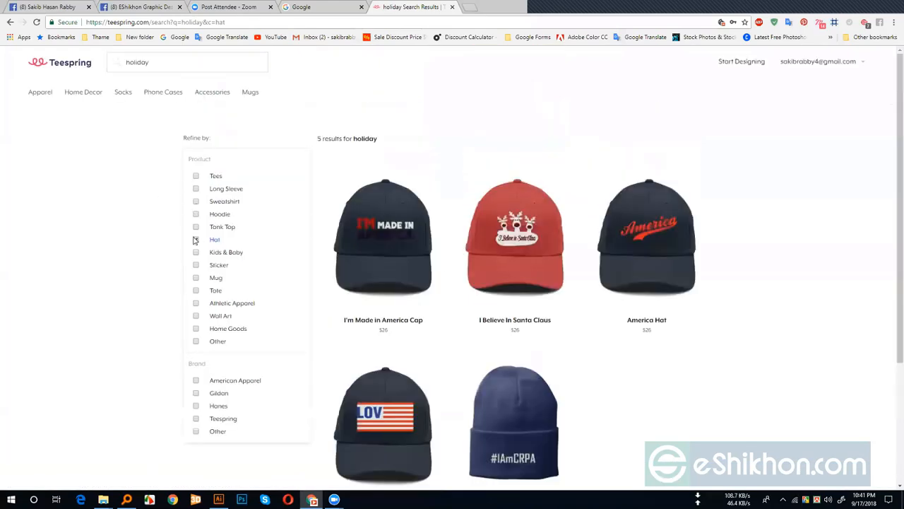
{"action": "left_click", "coordinate": [195, 239]}
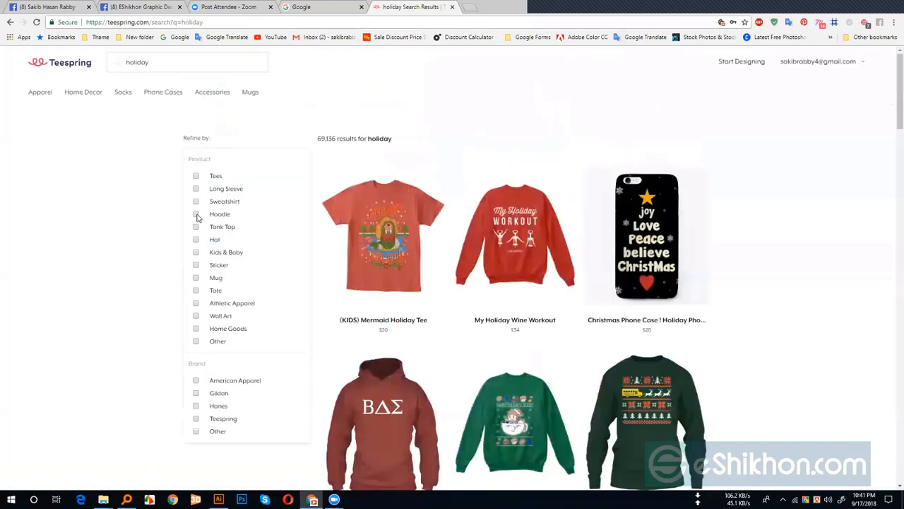
- Filter the holiday products by Hoodie, clear that filter, and filter them by Long Sleeve instead
{"action": "left_click", "coordinate": [196, 214]}
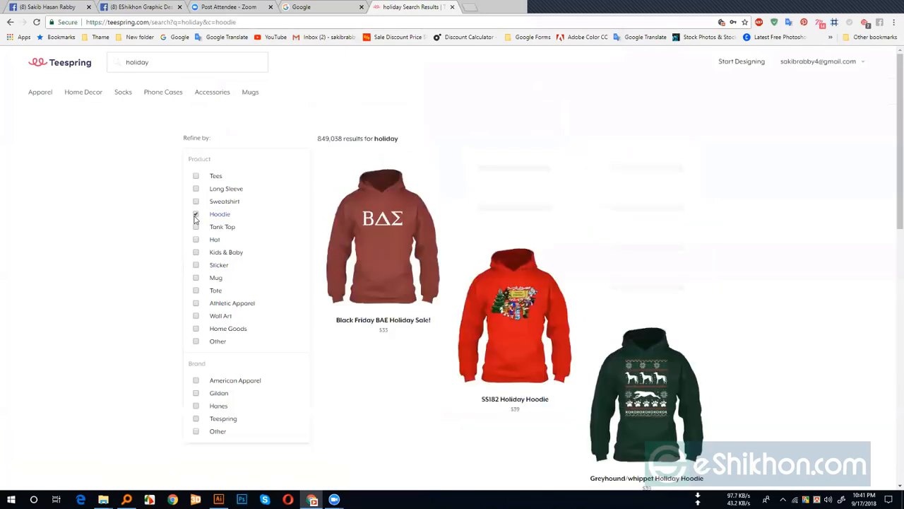
{"action": "left_click", "coordinate": [195, 215]}
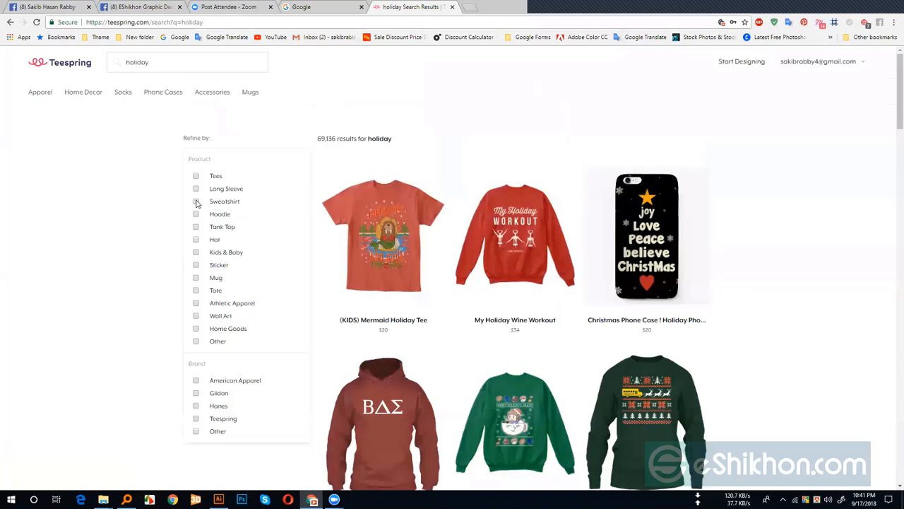
{"action": "left_click", "coordinate": [195, 190]}
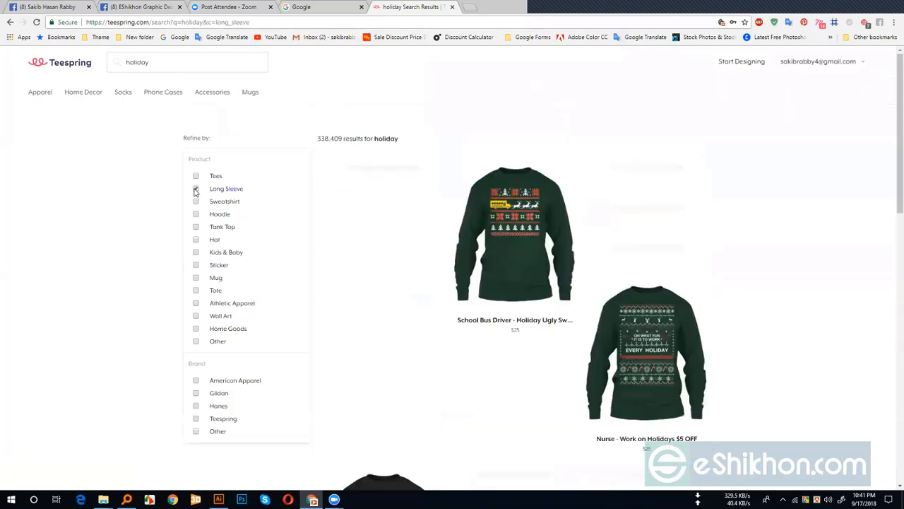
- Clear the Long Sleeve filter on the holiday products, filter them by Wall Art, and clear that filter as well
{"action": "left_click", "coordinate": [196, 189]}
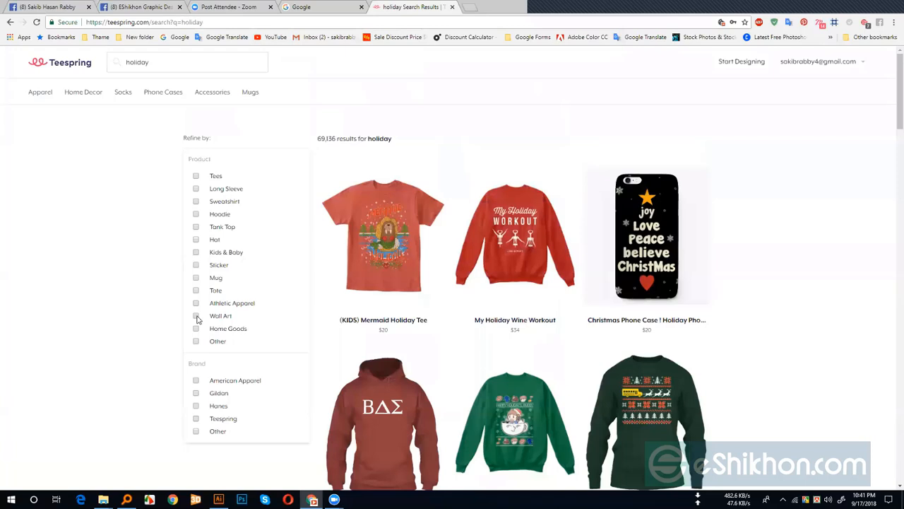
{"action": "left_click", "coordinate": [195, 316]}
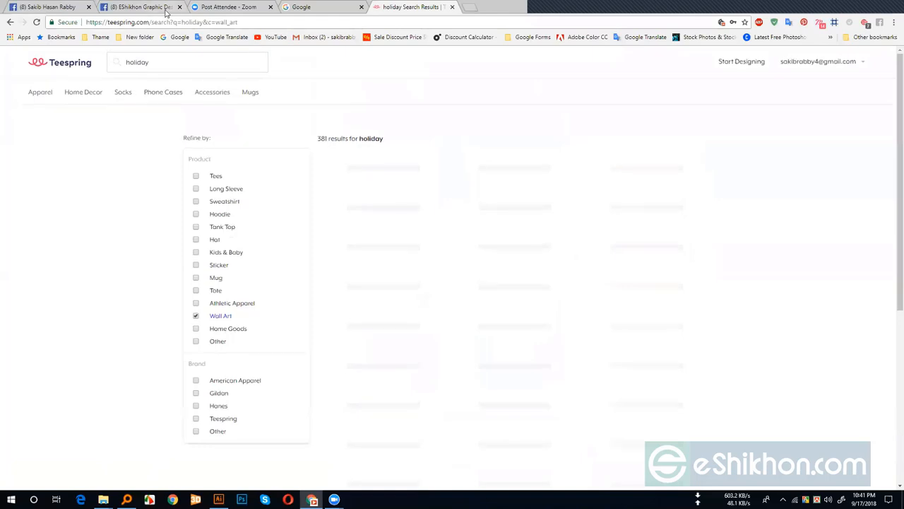
{"action": "left_click", "coordinate": [197, 317]}
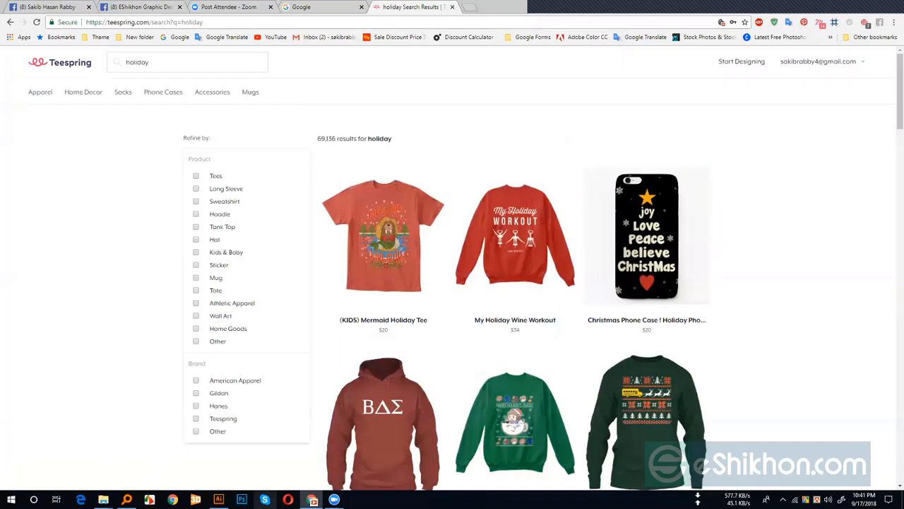
{"action": "key", "text": "alt+Tab"}
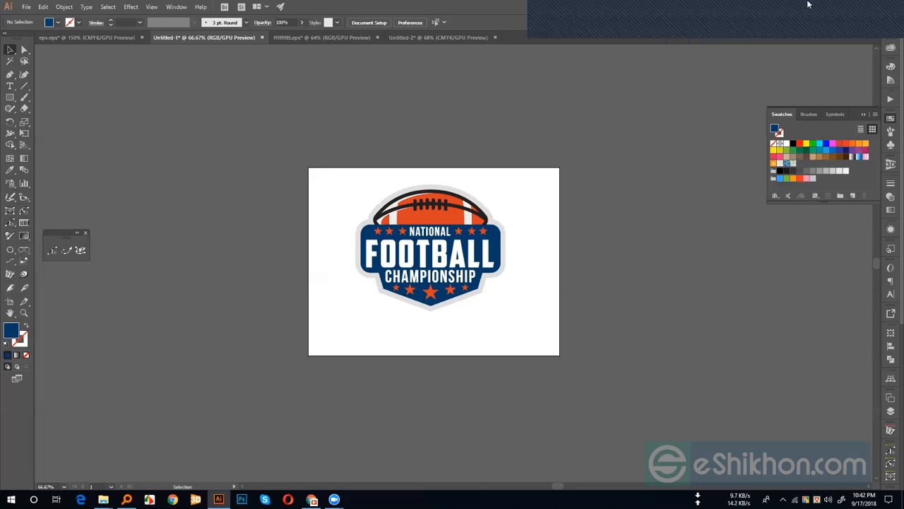
{"action": "left_click", "coordinate": [551, 8]}
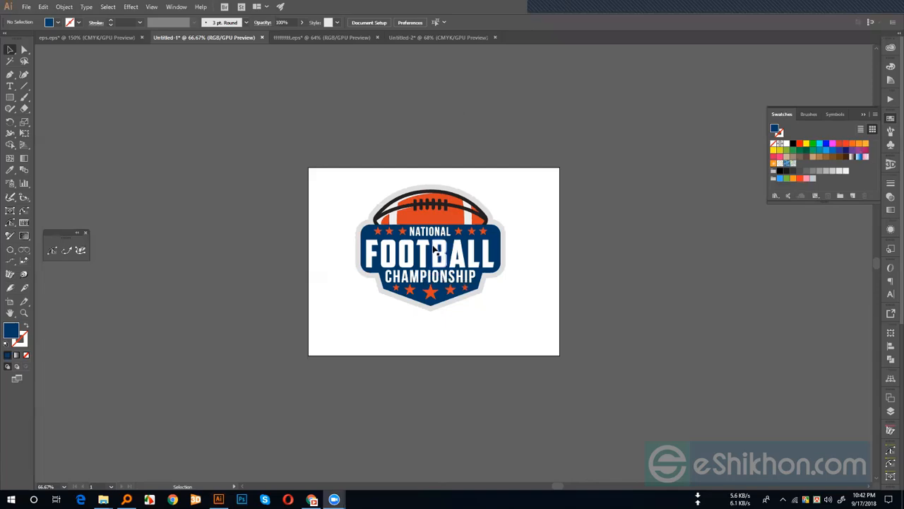
{"action": "left_click", "coordinate": [525, 222]}
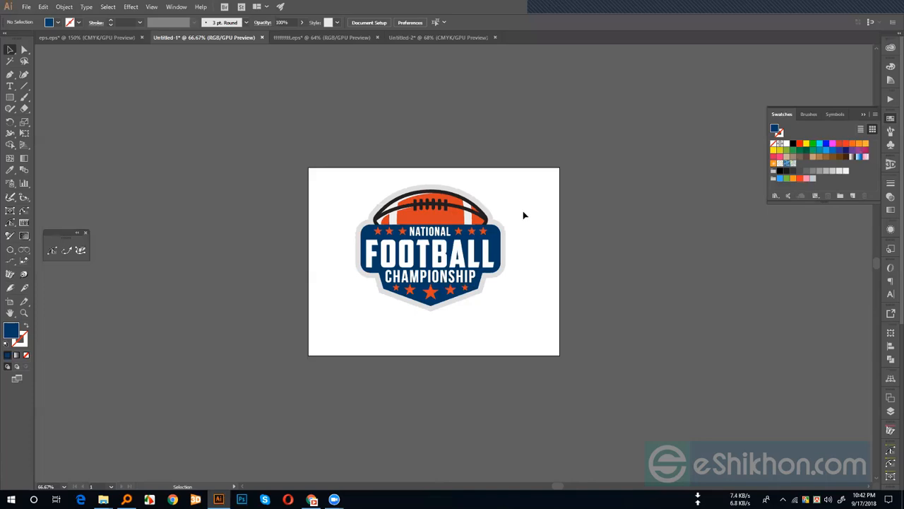
{"action": "left_click", "coordinate": [312, 500]}
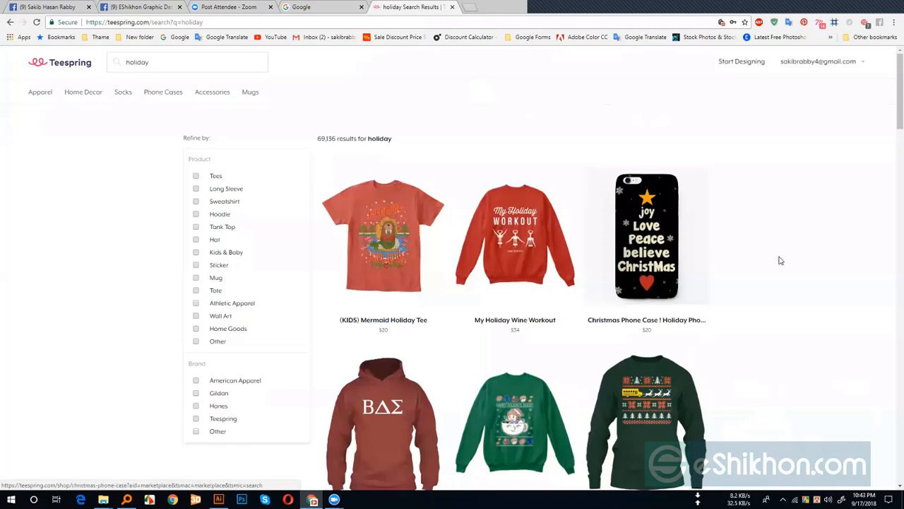
- Open the (KIDS) Mermaid Holiday Tee product and view its shirt image in a separate tab beside the product page
{"action": "right_click", "coordinate": [390, 217]}
{"action": "left_click", "coordinate": [380, 242]}
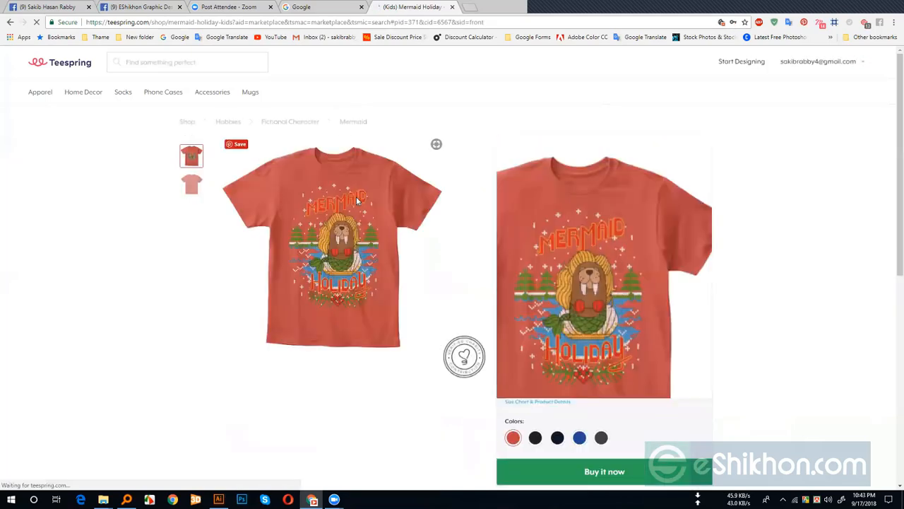
{"action": "right_click", "coordinate": [357, 202]}
{"action": "left_click", "coordinate": [381, 205]}
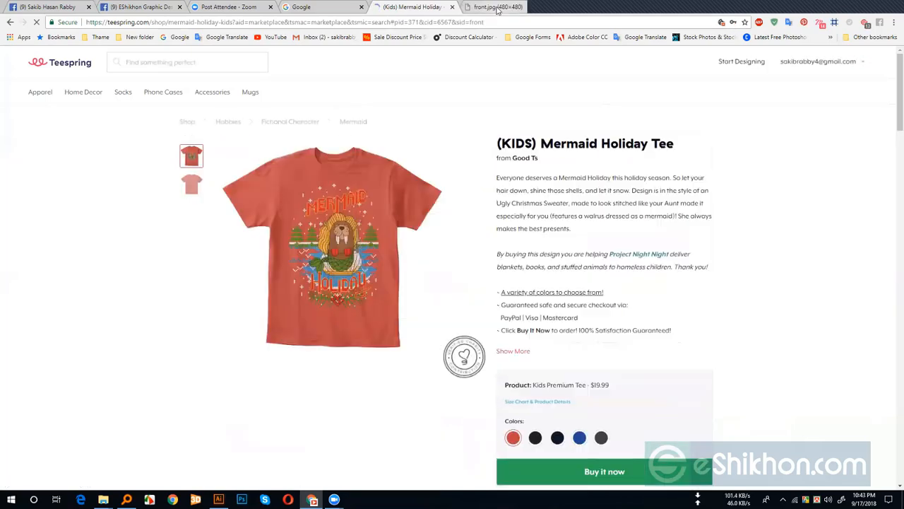
{"action": "key", "text": "ctrl+Tab"}
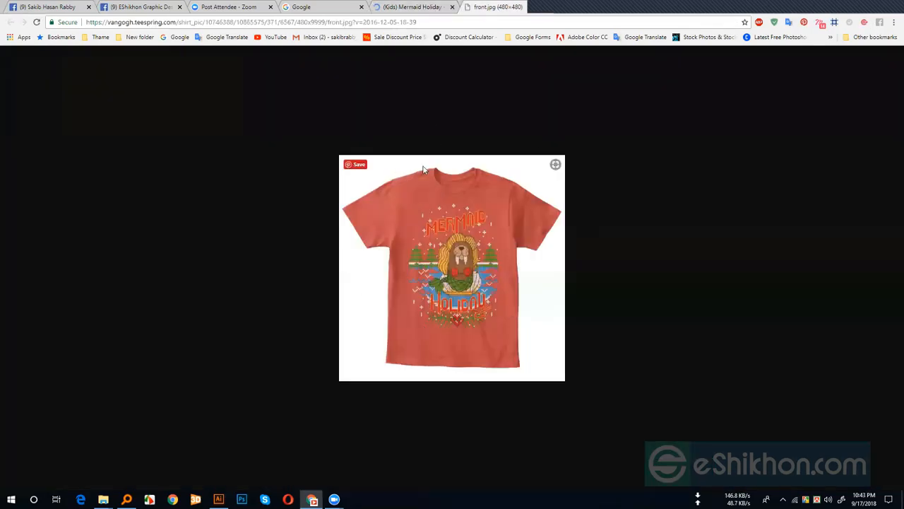
{"action": "left_click", "coordinate": [413, 7]}
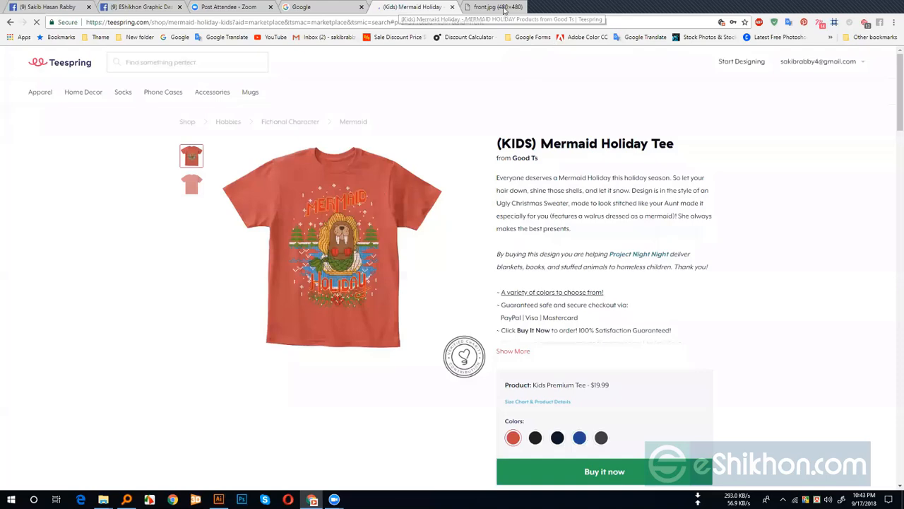
{"action": "left_click", "coordinate": [516, 7]}
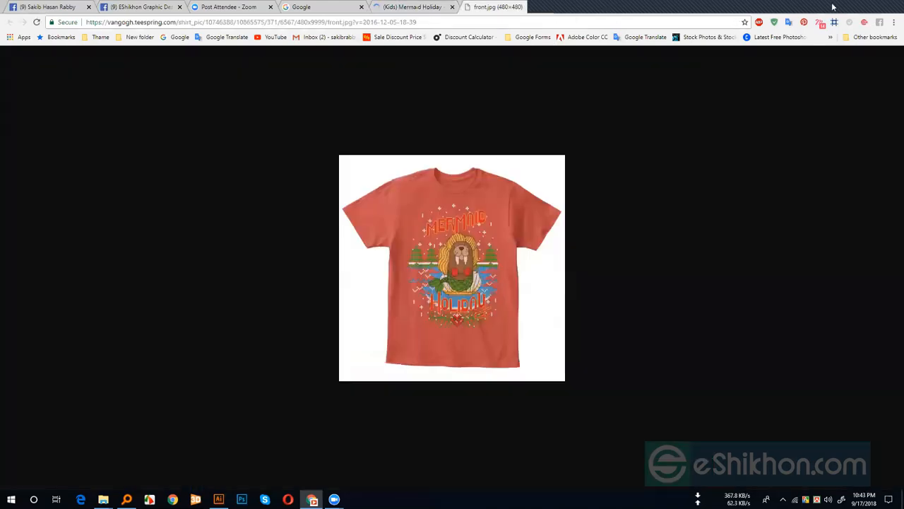
- Minimize the browser and Illustrator windows and close the JUY PRINT folder
{"action": "left_click", "coordinate": [540, 8]}
{"action": "left_click", "coordinate": [848, 14]}
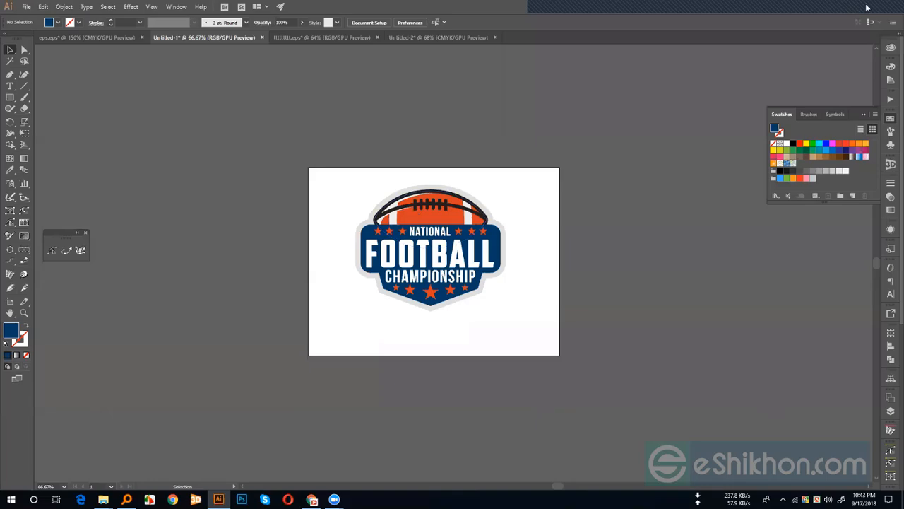
{"action": "key", "text": "alt+Tab"}
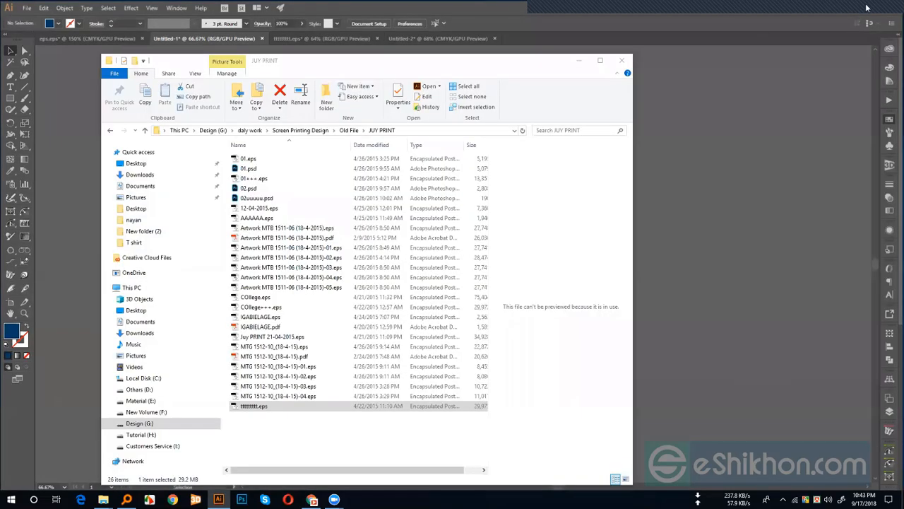
{"action": "left_click", "coordinate": [248, 169]}
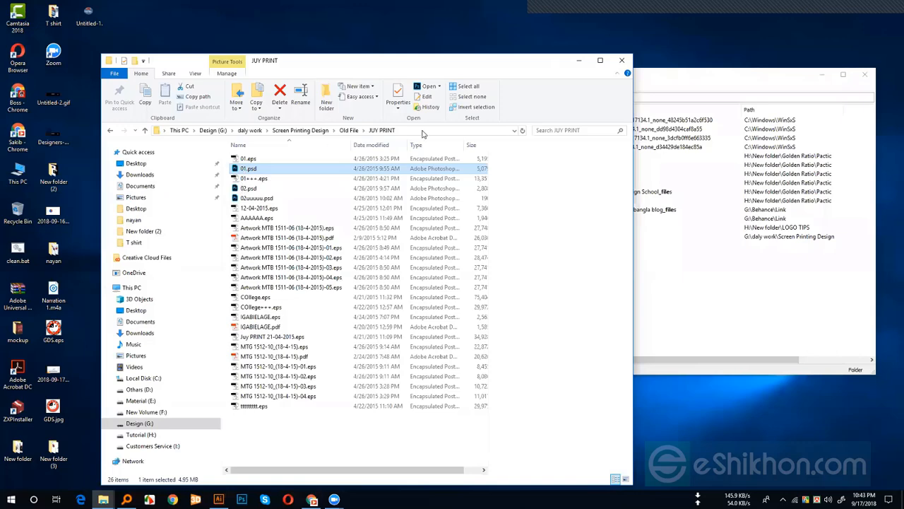
{"action": "left_click", "coordinate": [618, 62]}
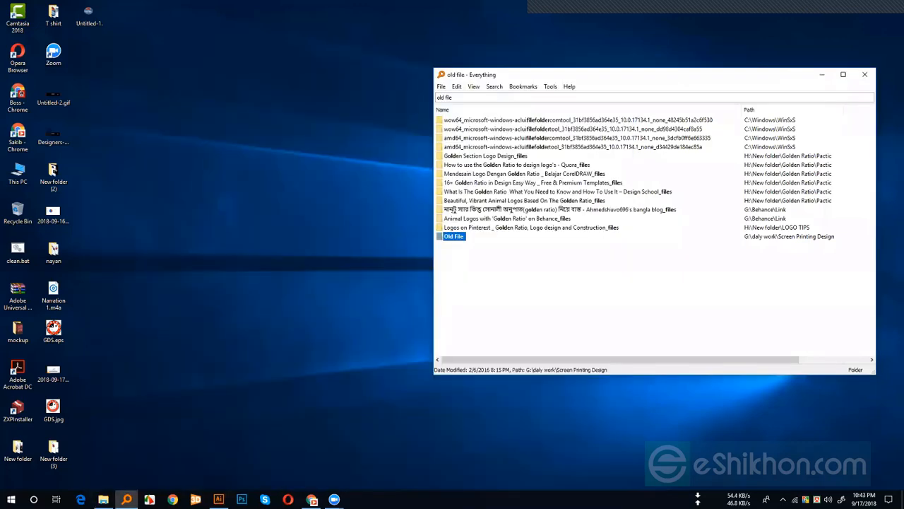
- Open 01-tshirt-mockup.psd from the T shirt folder in Photoshop, minimize the folder window and collapse the Libraries
{"action": "key", "text": "alt+Tab"}
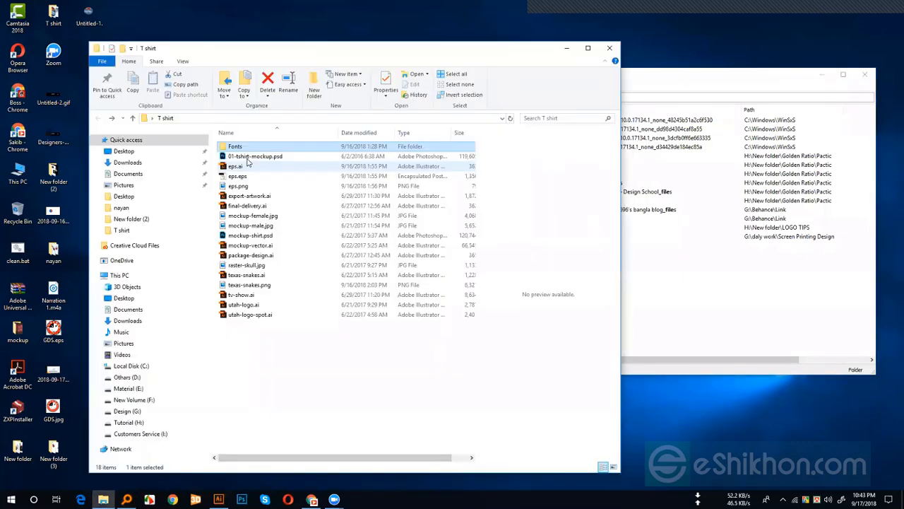
{"action": "left_click", "coordinate": [252, 158]}
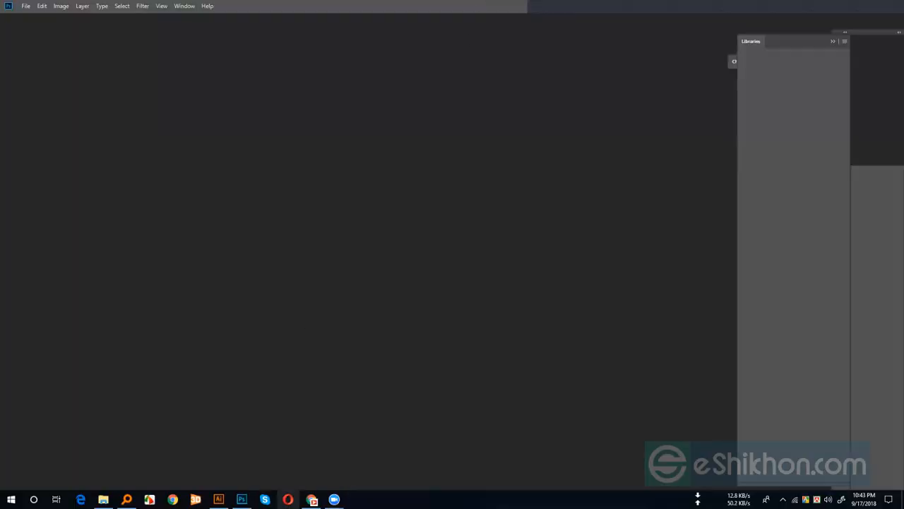
{"action": "mouse_move", "coordinate": [219, 498]}
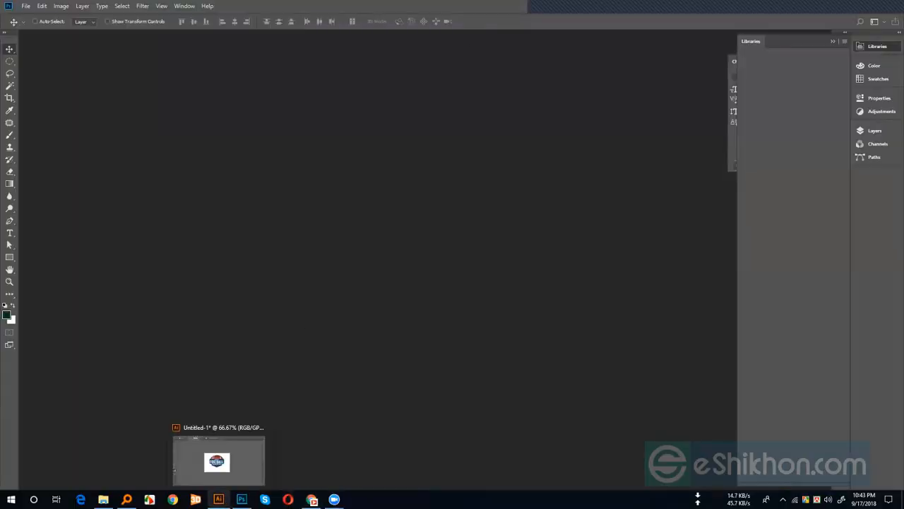
{"action": "left_click", "coordinate": [104, 499]}
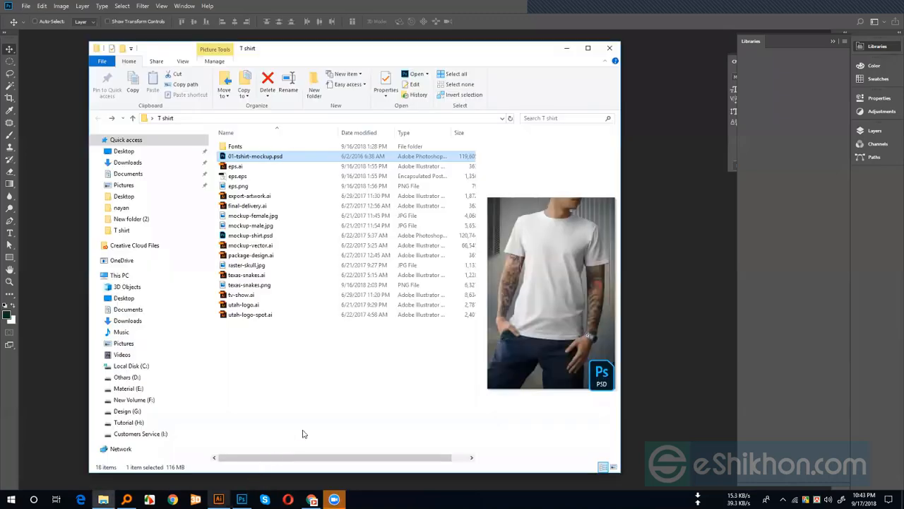
{"action": "left_click", "coordinate": [567, 48]}
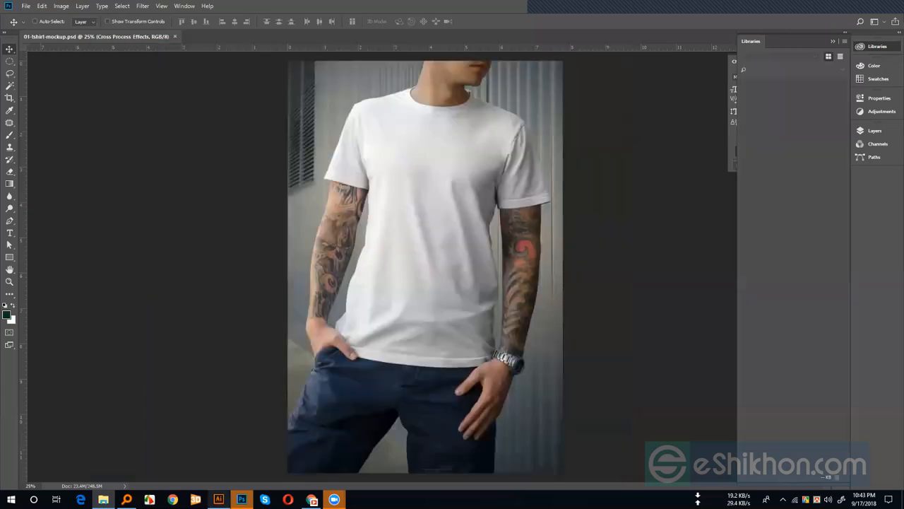
{"action": "left_click", "coordinate": [869, 46]}
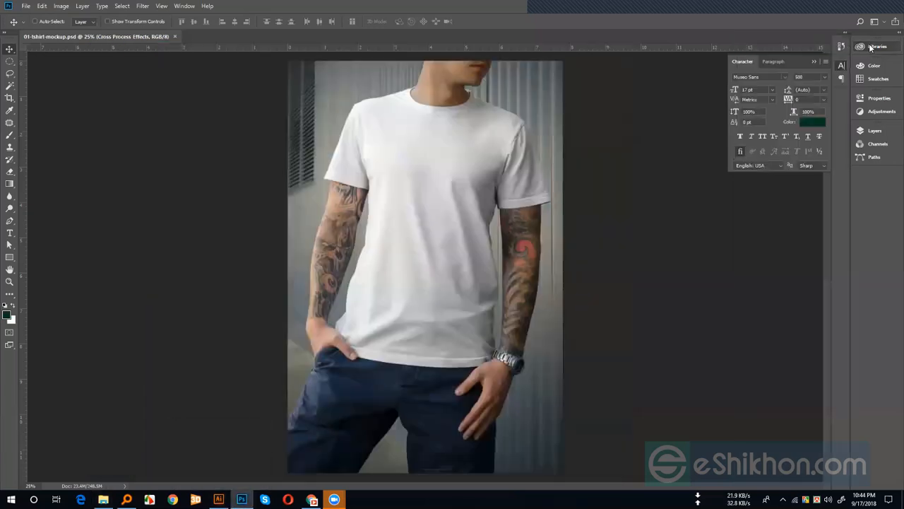
- Show the mockup's layers, hide the White Tshirt group and make the Black Tshirt group visible
{"action": "left_click", "coordinate": [873, 131]}
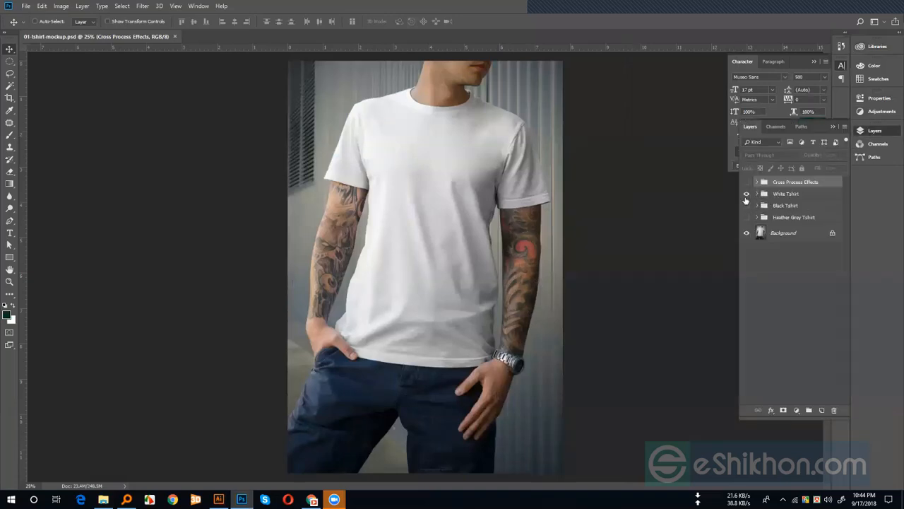
{"action": "left_click", "coordinate": [747, 194]}
{"action": "left_click", "coordinate": [747, 205]}
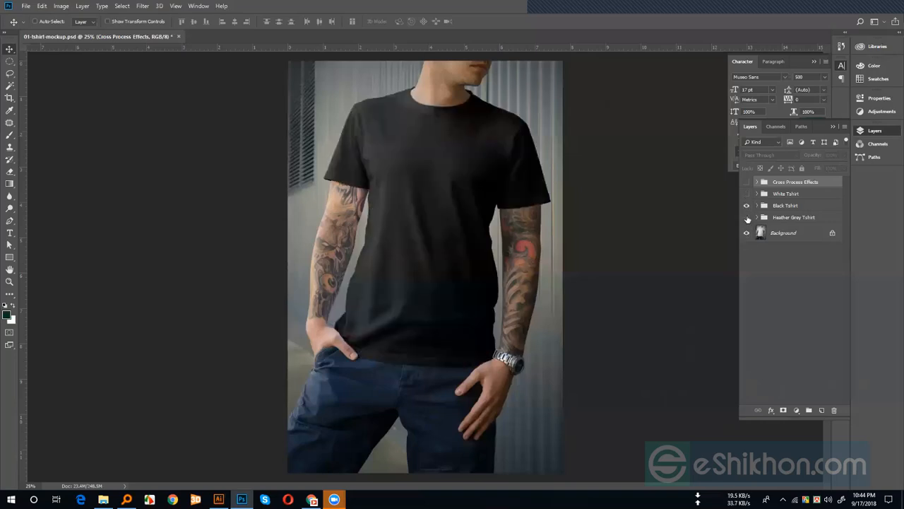
- Preview the Heather Grey Tshirt and White Tshirt groups in turn, returning to the Black Tshirt group after each
{"action": "left_click", "coordinate": [747, 217]}
{"action": "left_click", "coordinate": [746, 204]}
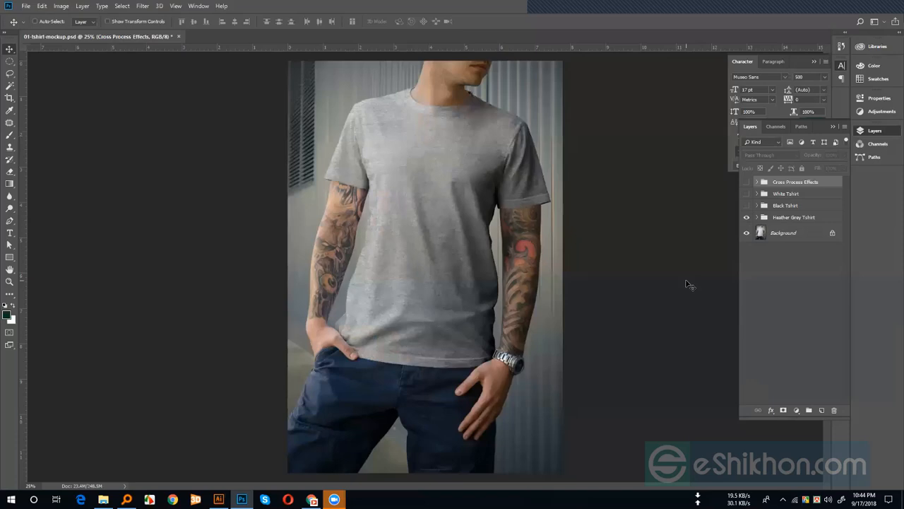
{"action": "left_click", "coordinate": [746, 205]}
{"action": "left_click", "coordinate": [747, 217]}
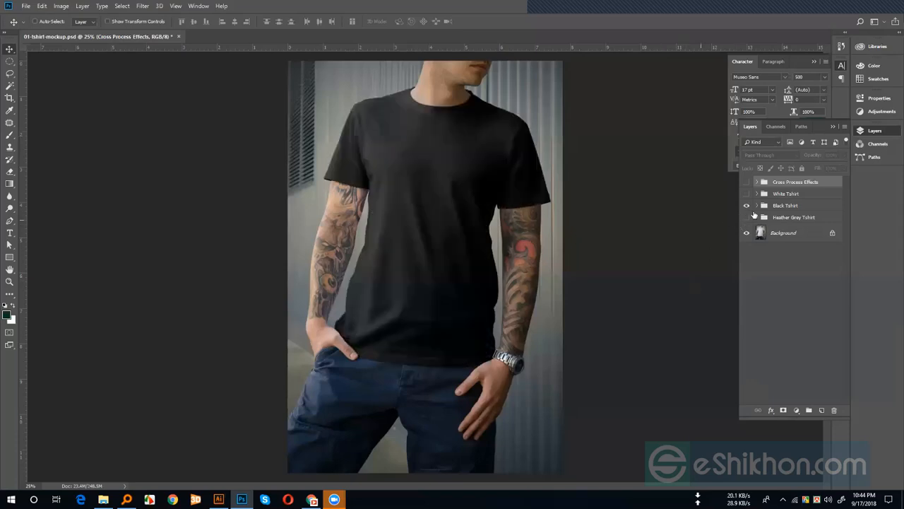
{"action": "left_click", "coordinate": [747, 193]}
{"action": "left_click", "coordinate": [746, 205]}
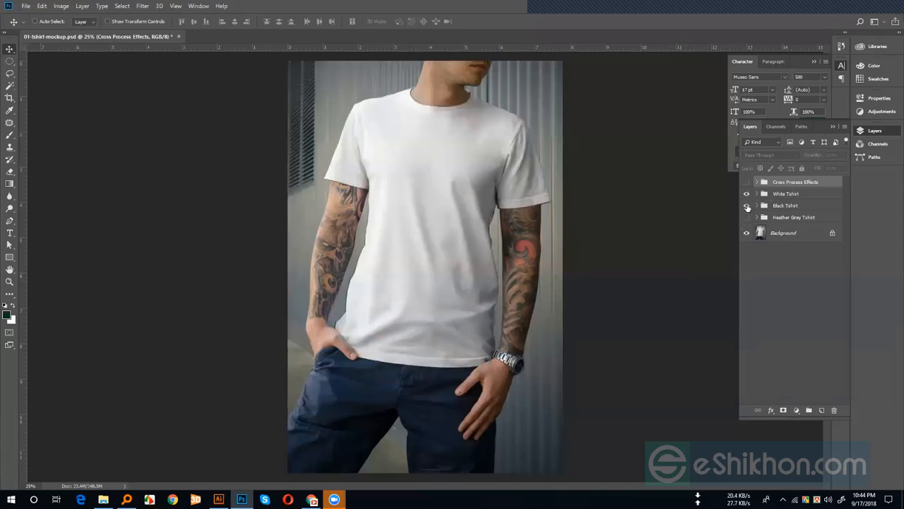
{"action": "left_click", "coordinate": [746, 194]}
{"action": "left_click", "coordinate": [747, 205]}
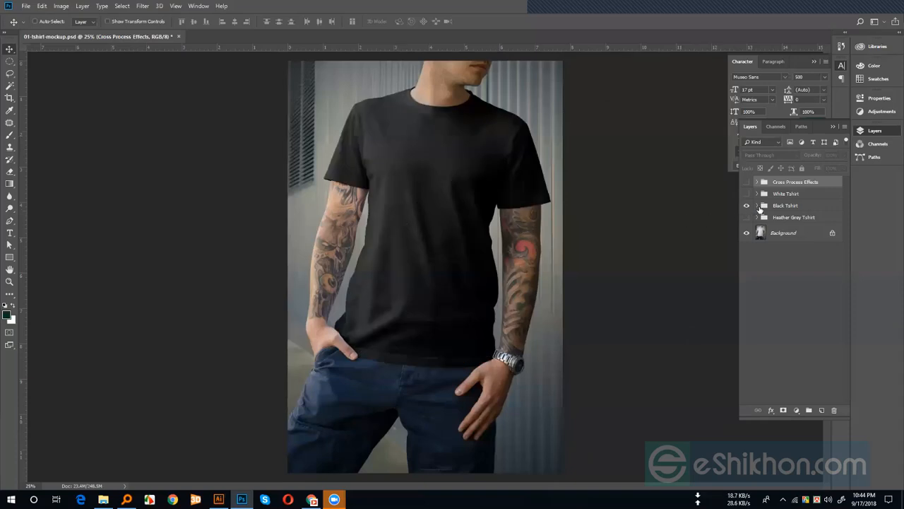
- Open the Your Artwork smart object in the Black Tshirt group, copy the entire football logo from Illustrator and return to Photoshop
{"action": "left_click", "coordinate": [758, 206]}
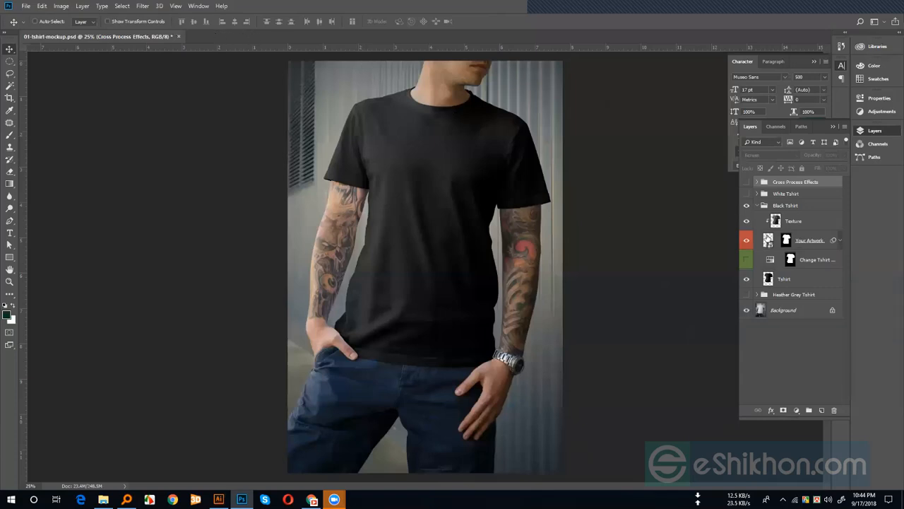
{"action": "double_click", "coordinate": [769, 240]}
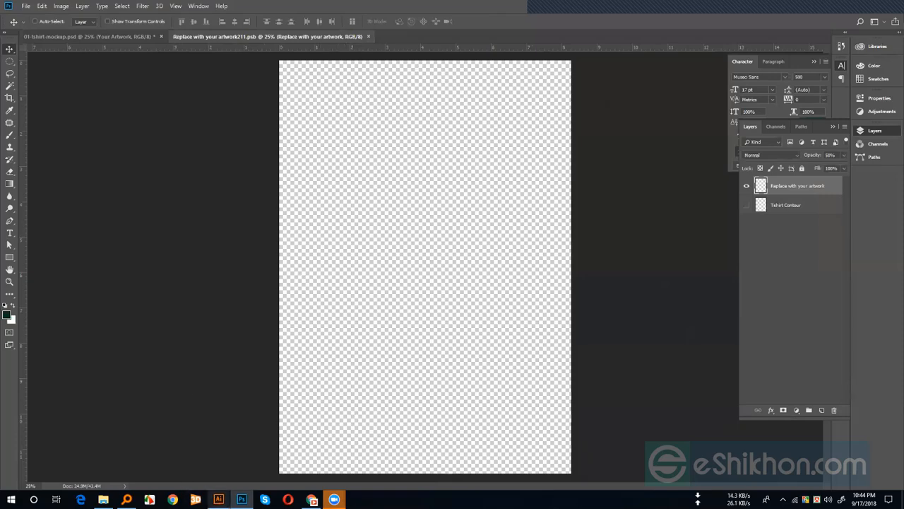
{"action": "left_click", "coordinate": [218, 499]}
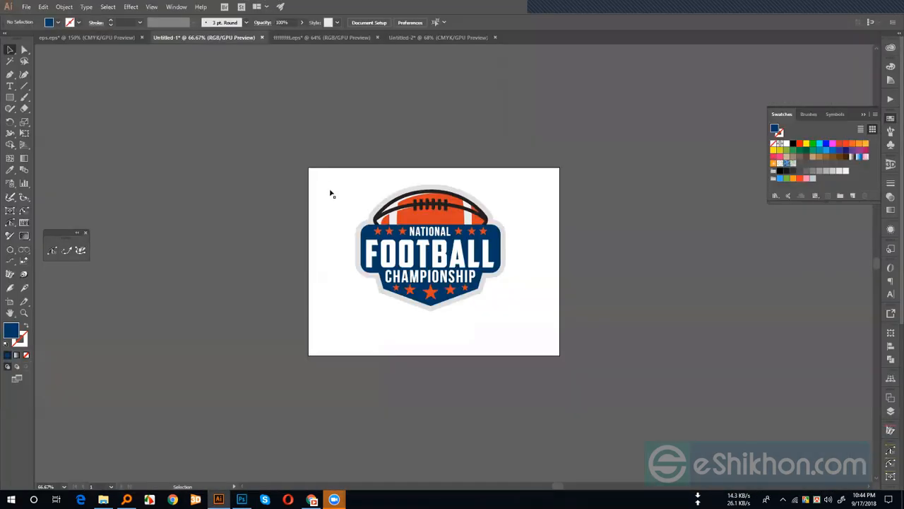
{"action": "key", "text": "ctrl+a"}
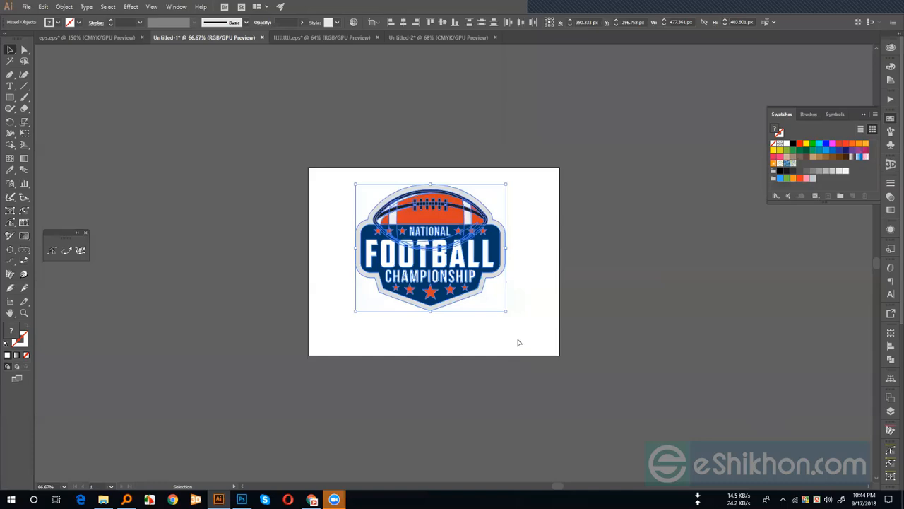
{"action": "key", "text": "ctrl+c"}
{"action": "left_click", "coordinate": [241, 499]}
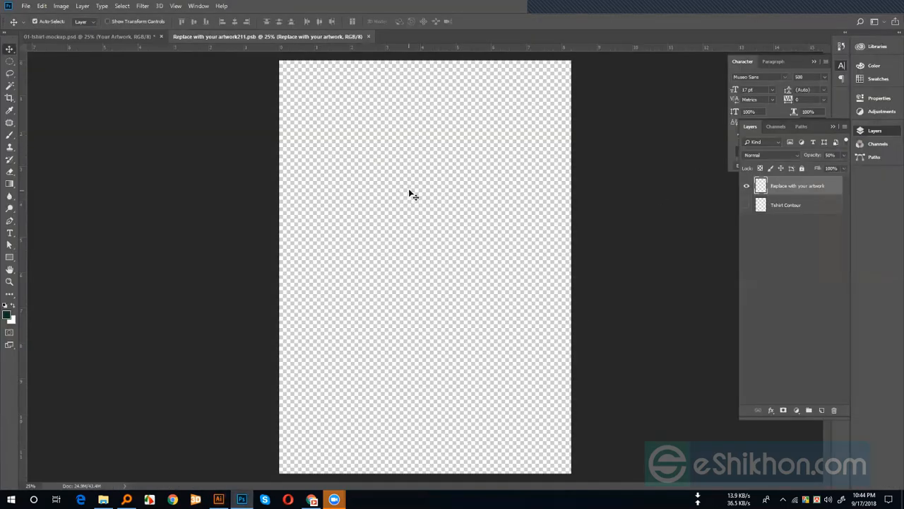
- Paste the football logo into the artwork document as a Smart Object and enlarge it to about 115%
{"action": "key", "text": "ctrl+v"}
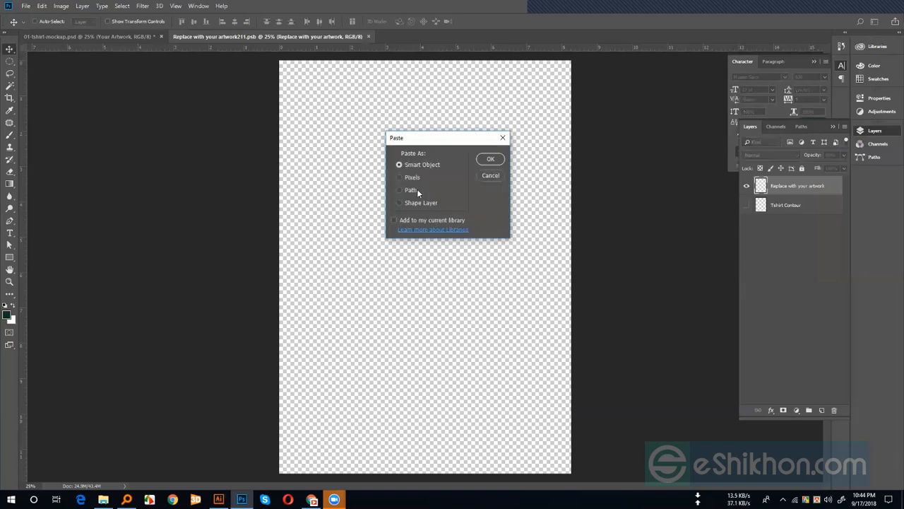
{"action": "left_click", "coordinate": [491, 162]}
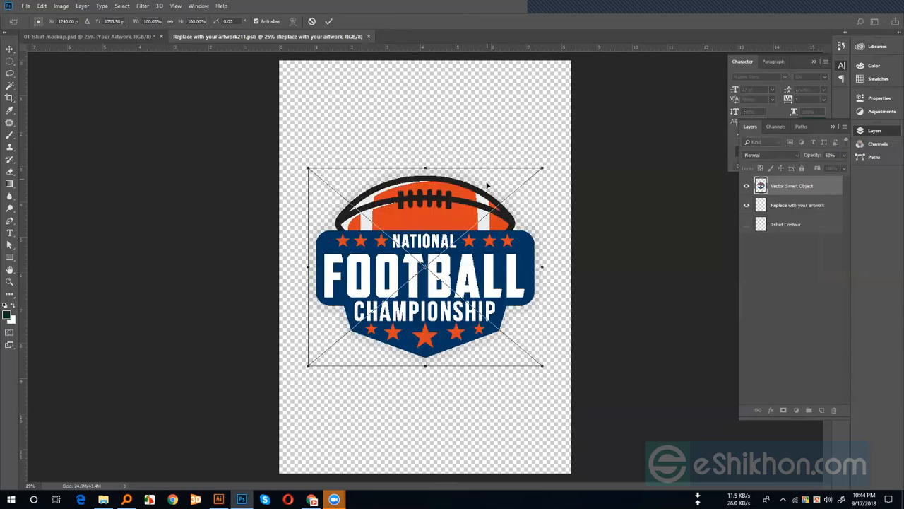
{"action": "left_click_drag", "start_coordinate": [543, 365], "coordinate": [562, 379]}
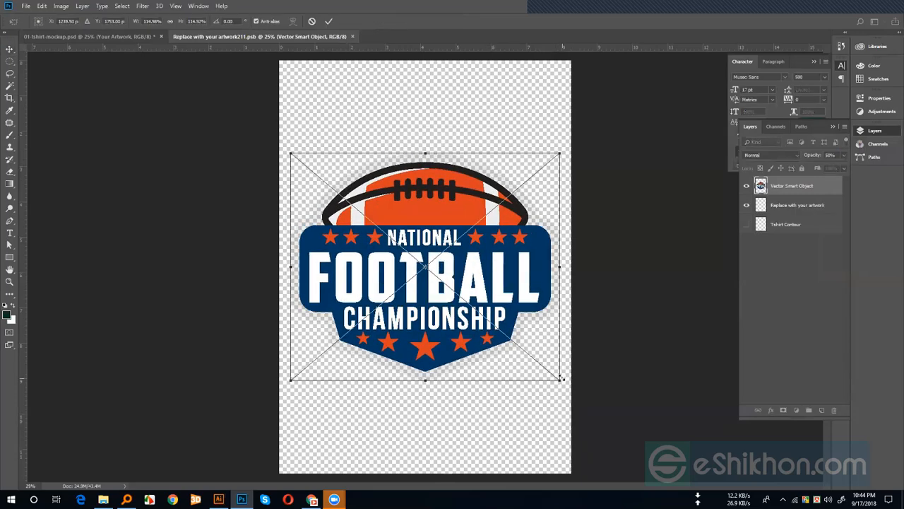
{"action": "key", "text": "Return"}
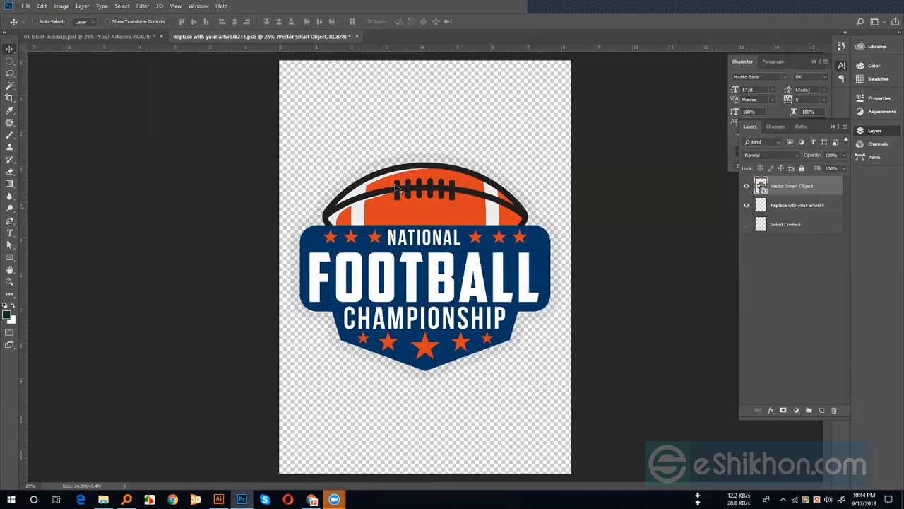
- Show the Tshirt Contour layer as a guide and scale the logo to about 67%, positioned on the chest area
{"action": "left_click", "coordinate": [746, 225]}
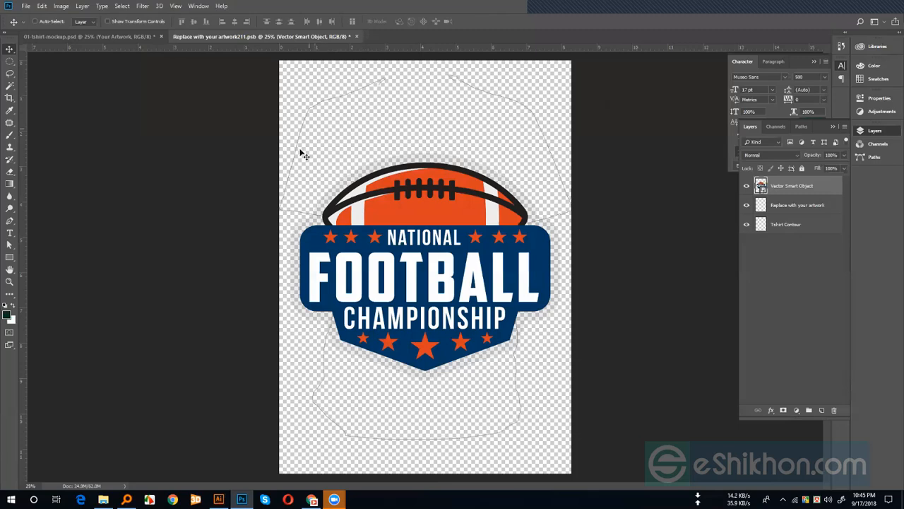
{"action": "left_click", "coordinate": [746, 225]}
{"action": "left_click", "coordinate": [746, 225]}
{"action": "key", "text": "ctrl+t"}
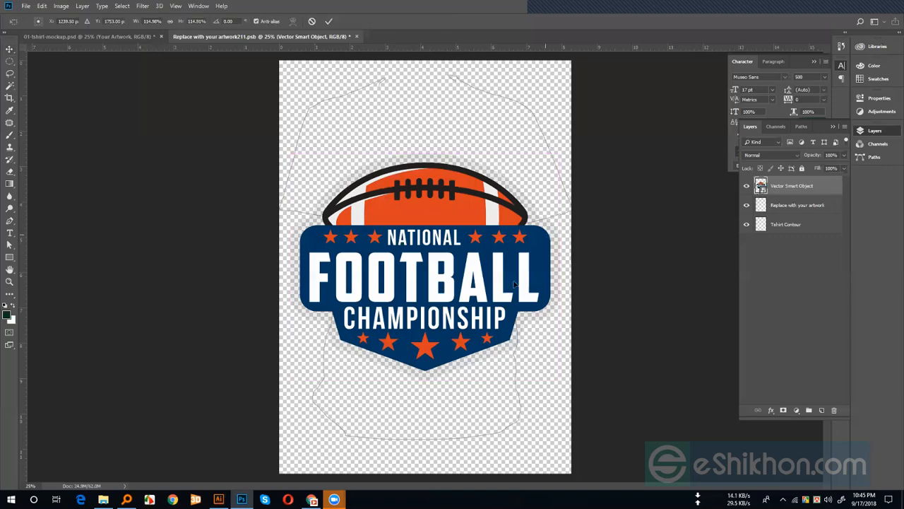
{"action": "left_click_drag", "start_coordinate": [563, 382], "coordinate": [509, 272]}
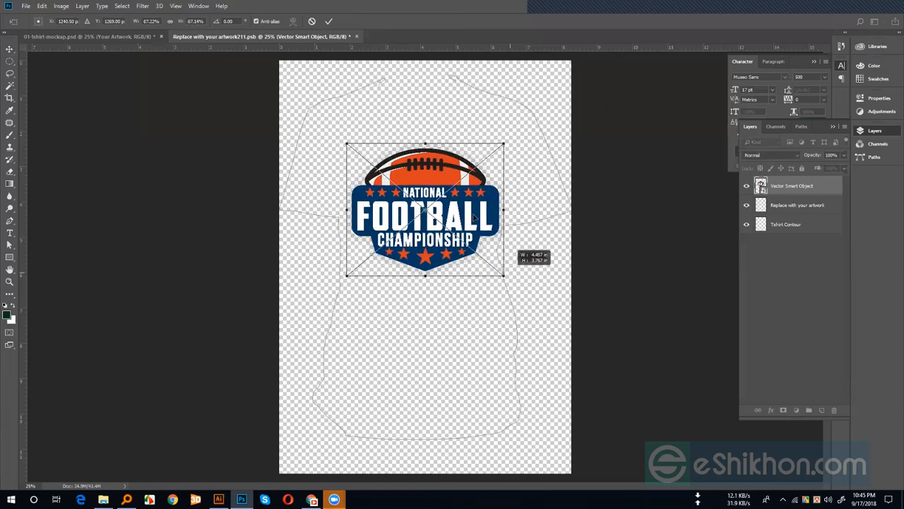
{"action": "key", "text": "Return"}
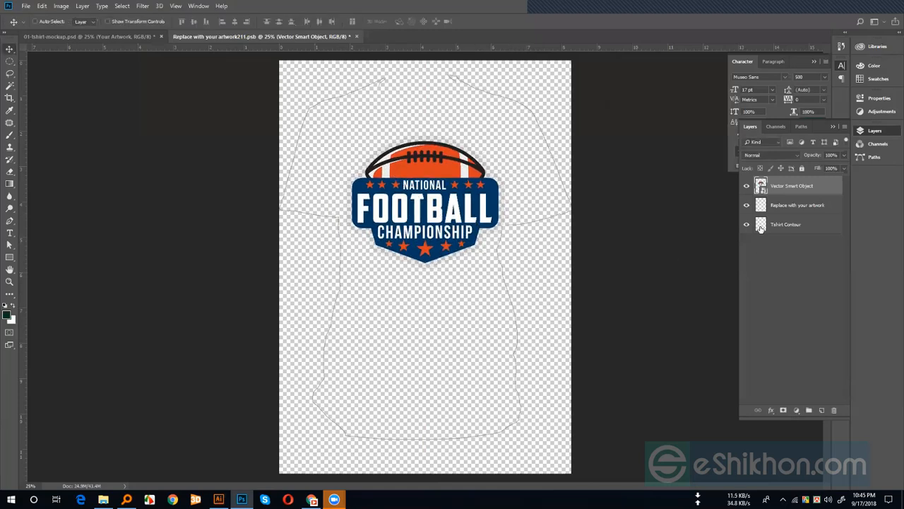
- Hide the Tshirt Contour layer, then save and close the artwork document to apply the logo to the black T-shirt mockup
{"action": "left_click", "coordinate": [746, 225]}
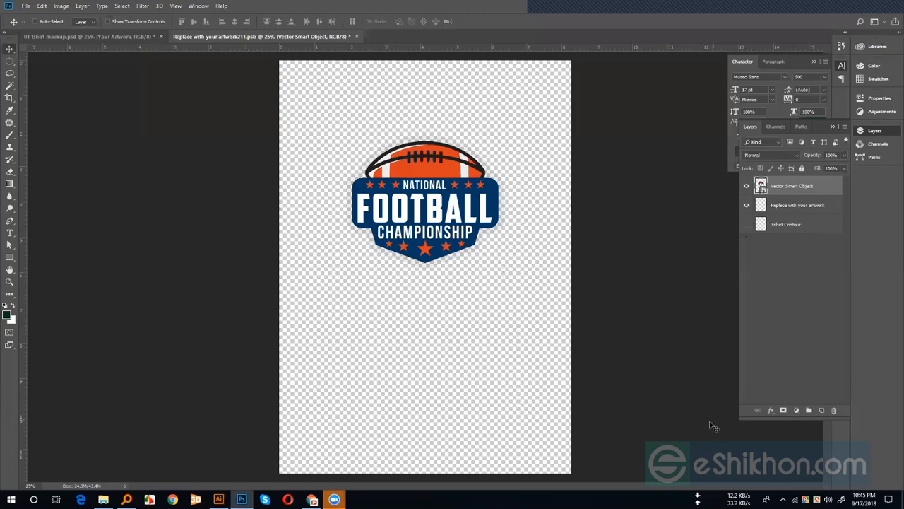
{"action": "left_click", "coordinate": [356, 36]}
{"action": "left_click", "coordinate": [407, 185]}
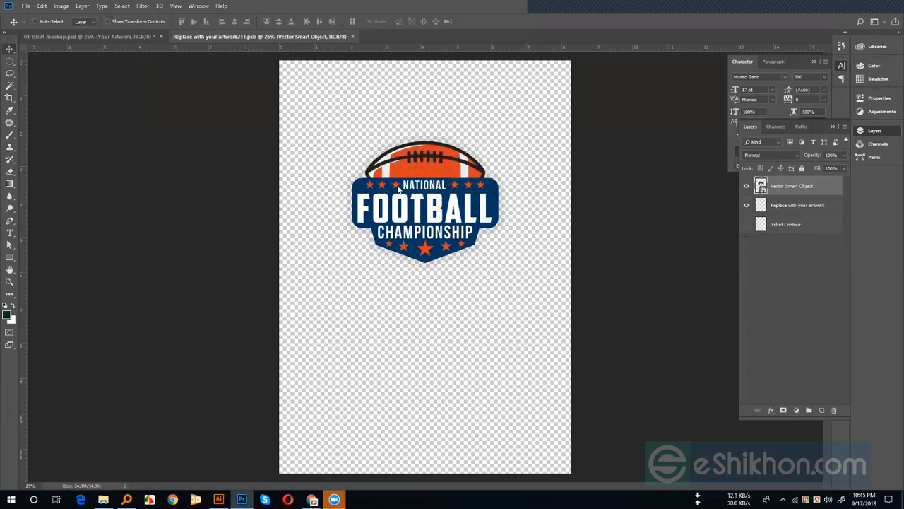
{"action": "left_click", "coordinate": [425, 186]}
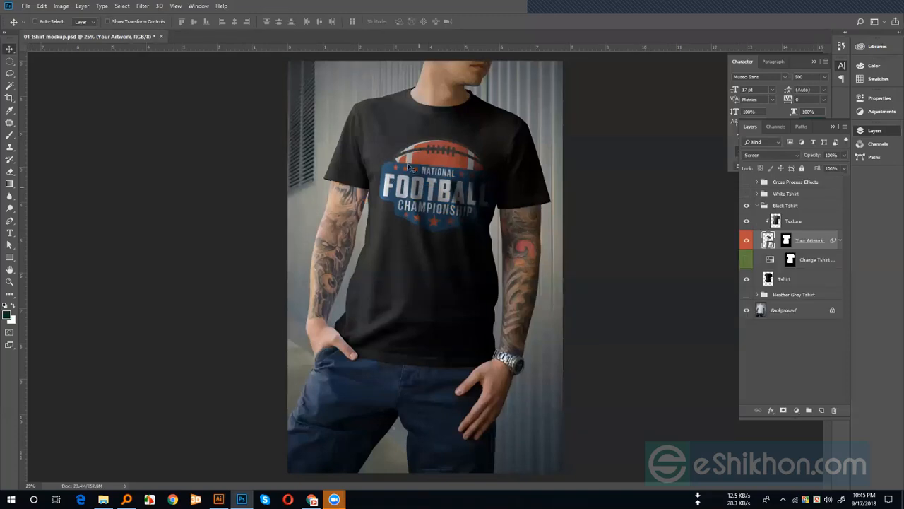
{"action": "scroll", "coordinate": [407, 167], "scroll_direction": "up", "scroll_amount": 1}
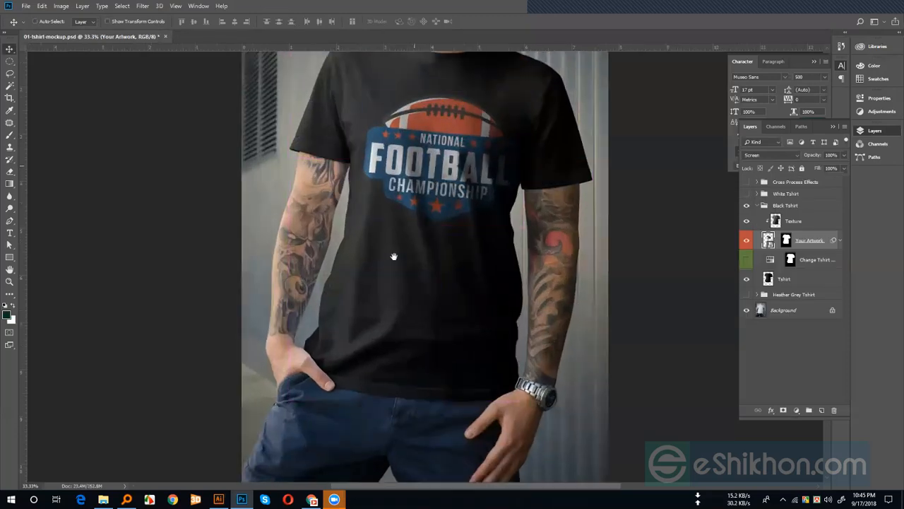
{"action": "scroll", "coordinate": [395, 260], "scroll_direction": "up", "scroll_amount": 1}
{"action": "scroll", "coordinate": [397, 262], "scroll_direction": "up", "scroll_amount": 1}
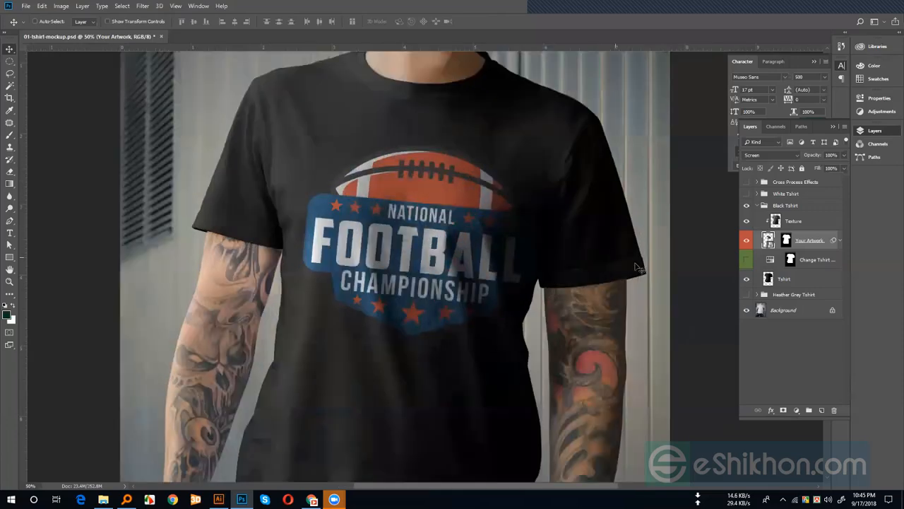